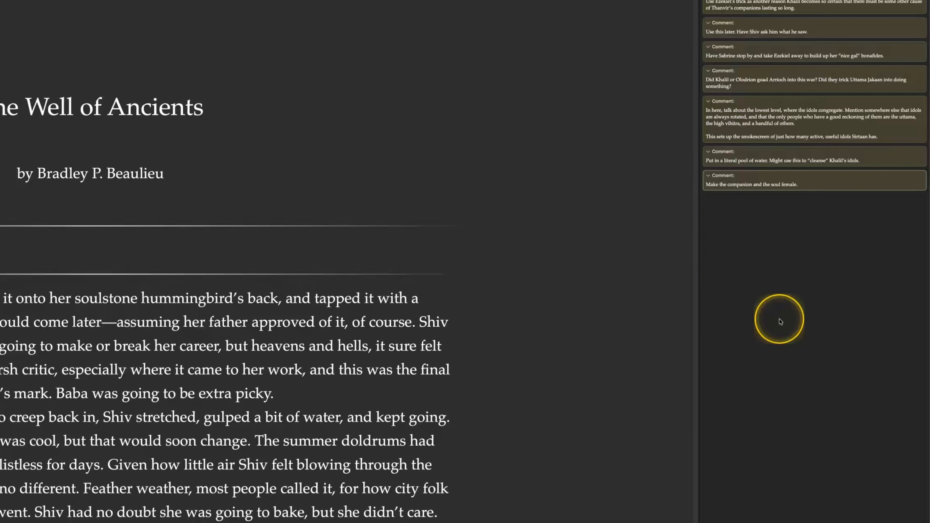
# Step: Set the comments list's zoom to Use Editor Zoom and look through the enlarged comments
pyautogui.rightClick(779, 318)
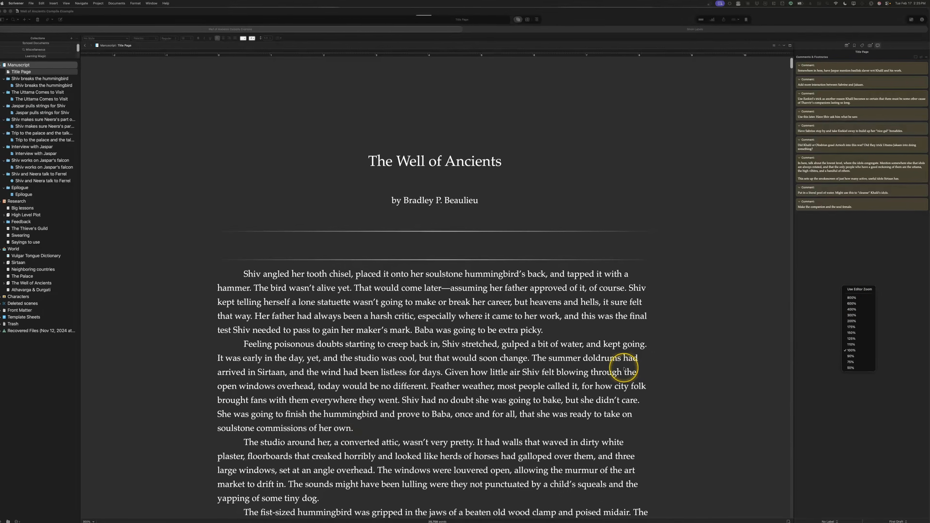
pyautogui.click(830, 284)
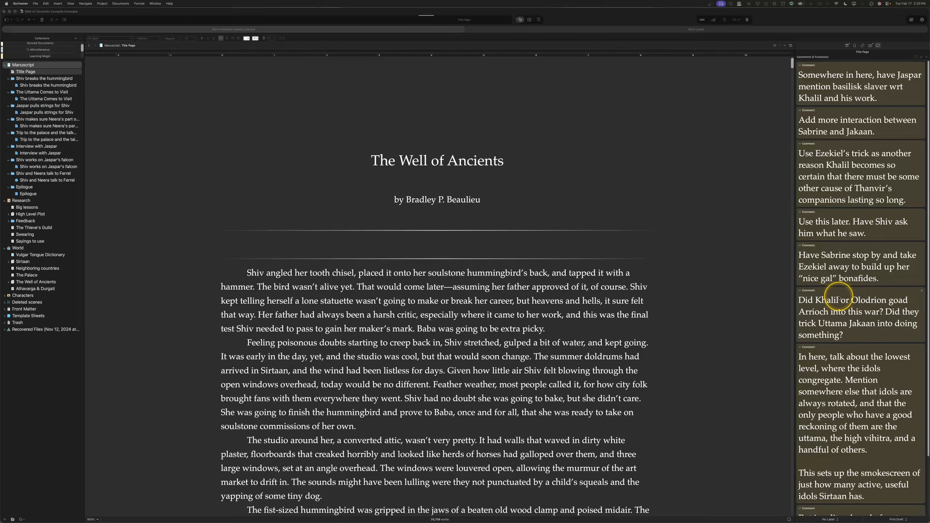
pyautogui.scroll(-3, 839, 298)
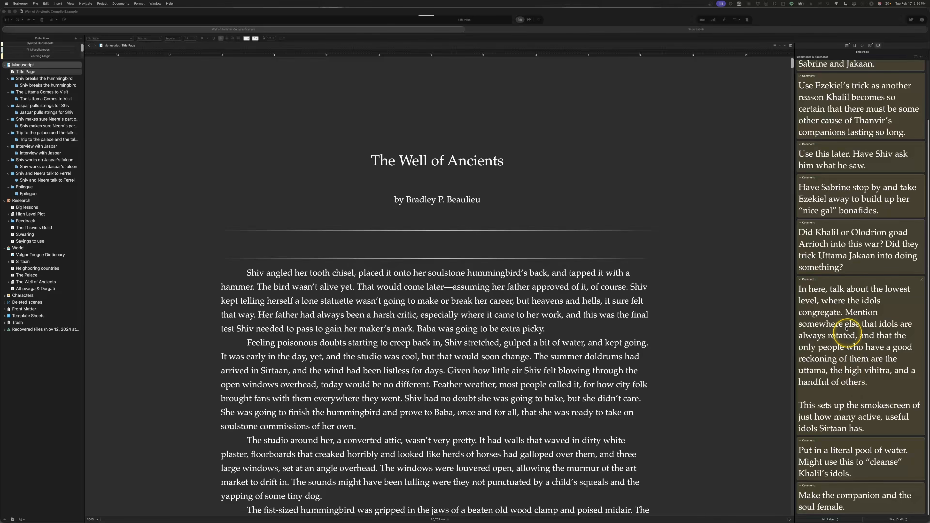
# Step: Set the comments' text zoom to 200%, trying 150% first
pyautogui.rightClick(835, 303)
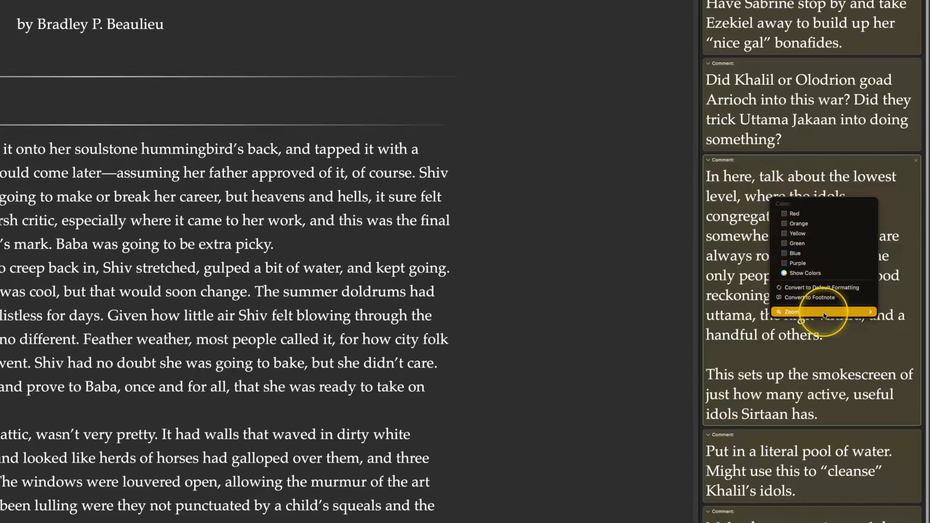
pyautogui.moveTo(846, 340)
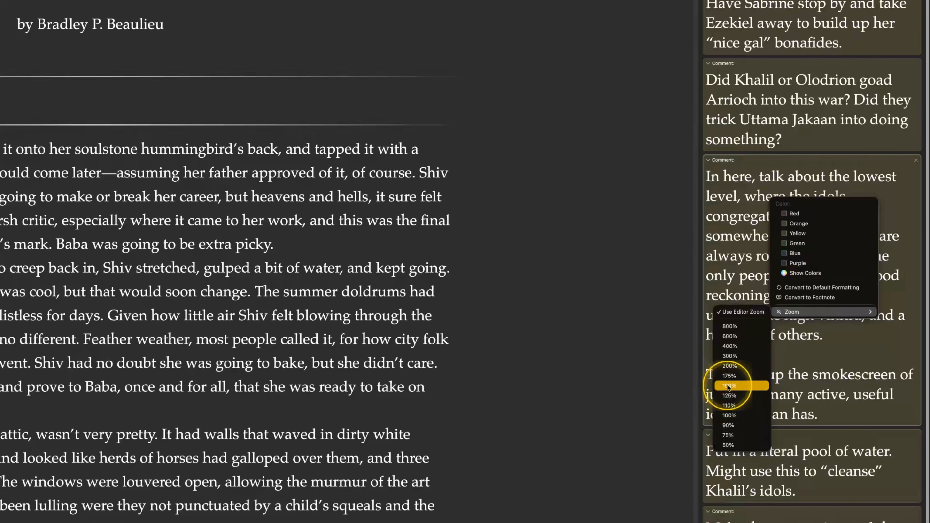
pyautogui.click(728, 386)
pyautogui.rightClick(744, 335)
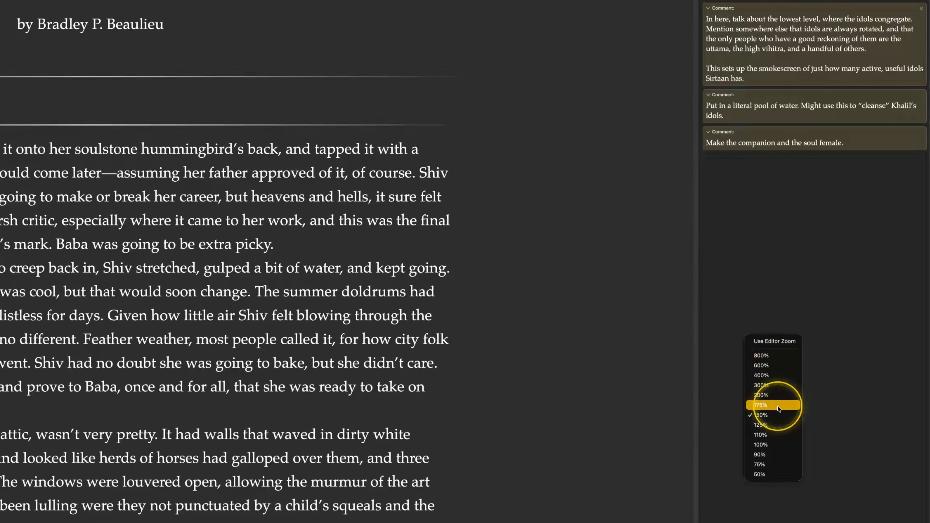
pyautogui.click(774, 395)
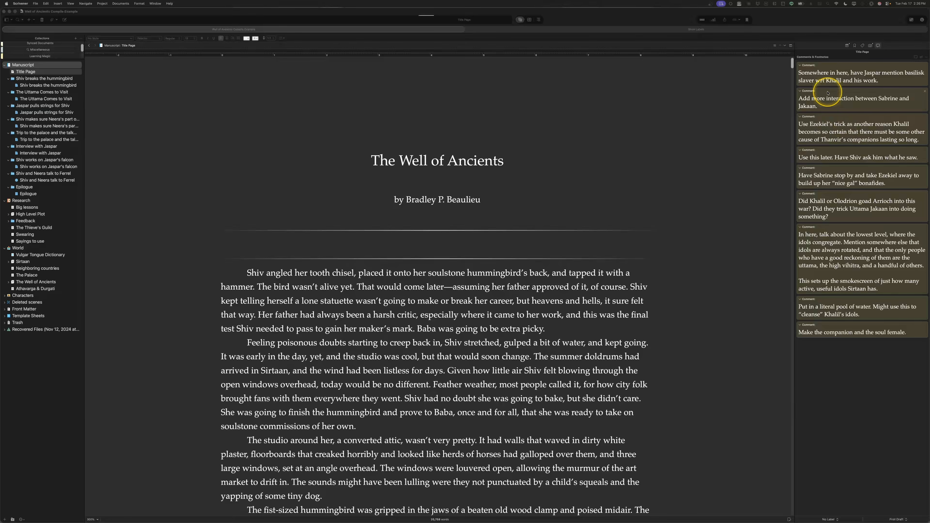
# Step: Color the first comment, about Jaspar mentioning basilisk slaver, red and the second, about Sabrine and Jakaan, blue
pyautogui.rightClick(837, 77)
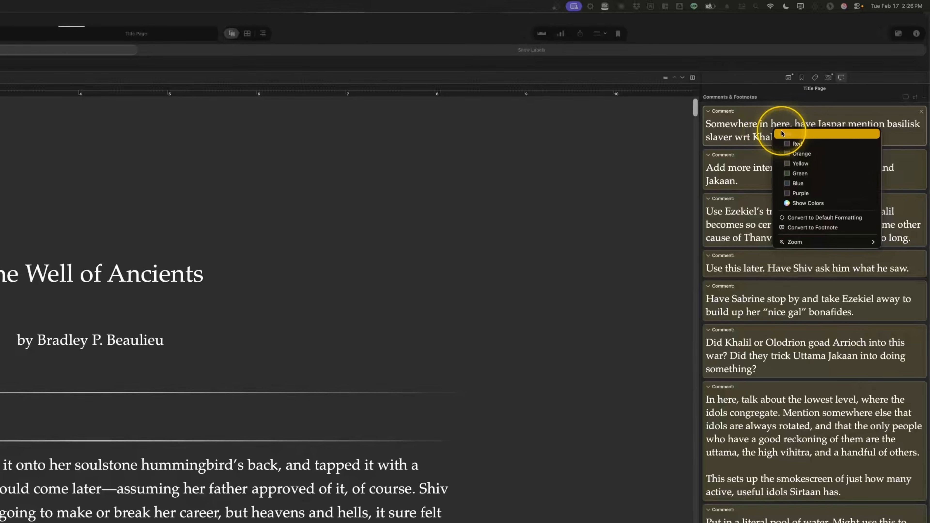
pyautogui.click(800, 145)
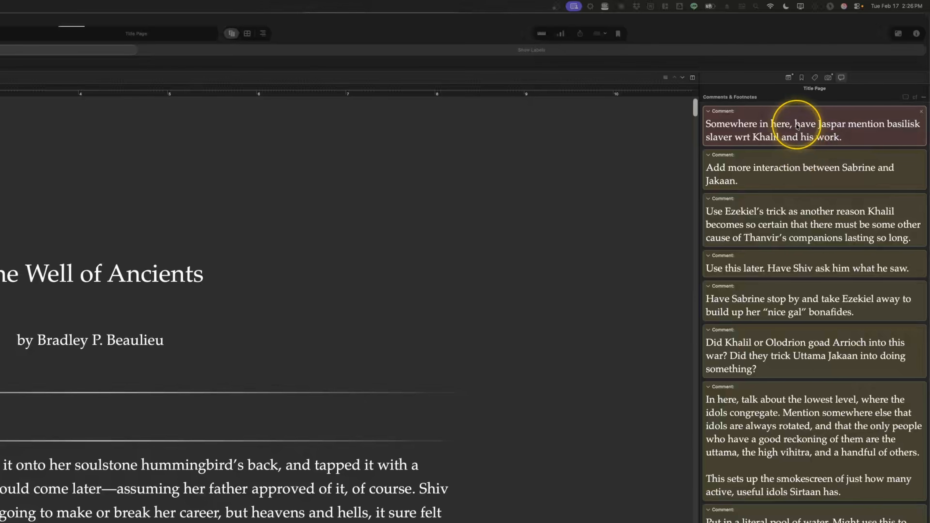
pyautogui.rightClick(797, 174)
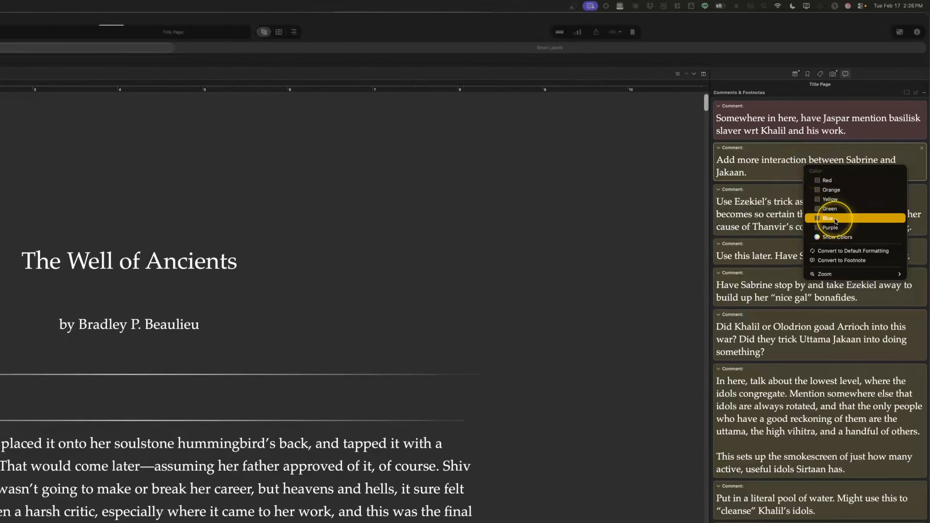
pyautogui.click(831, 218)
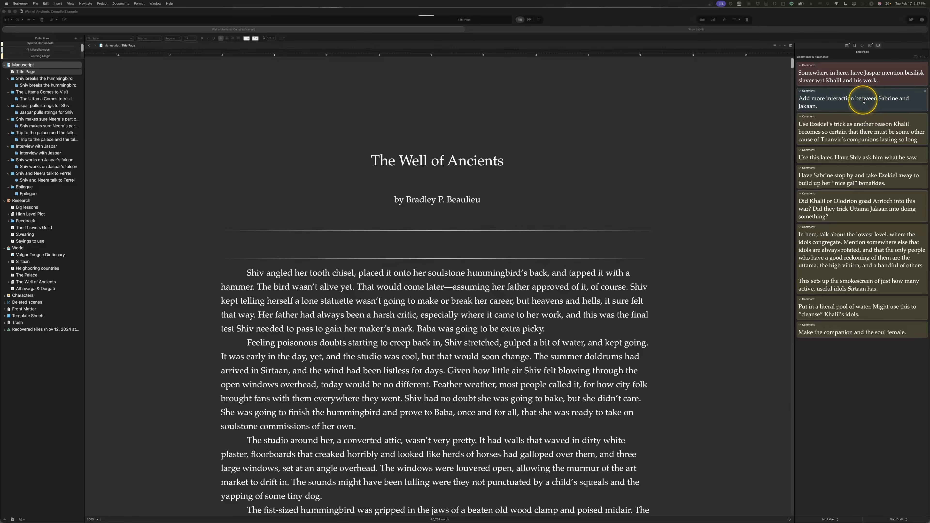
# Step: Jump to the manuscript passage of the blue comment about Sabrine and Jakaan and delete that comment
pyautogui.click(911, 100)
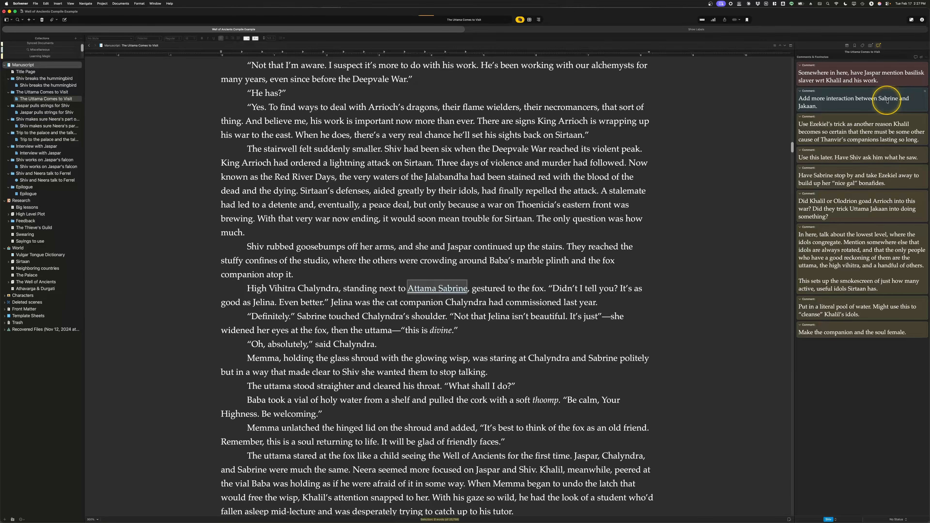
pyautogui.click(925, 92)
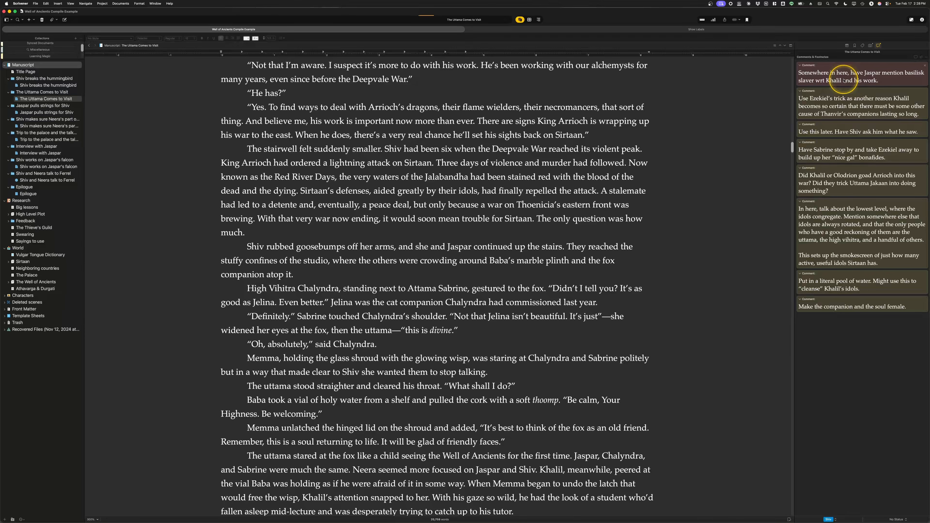
# Step: Add a comment to the sentence "The only question was how much." in The Uttama Comes to Visit
pyautogui.click(537, 218)
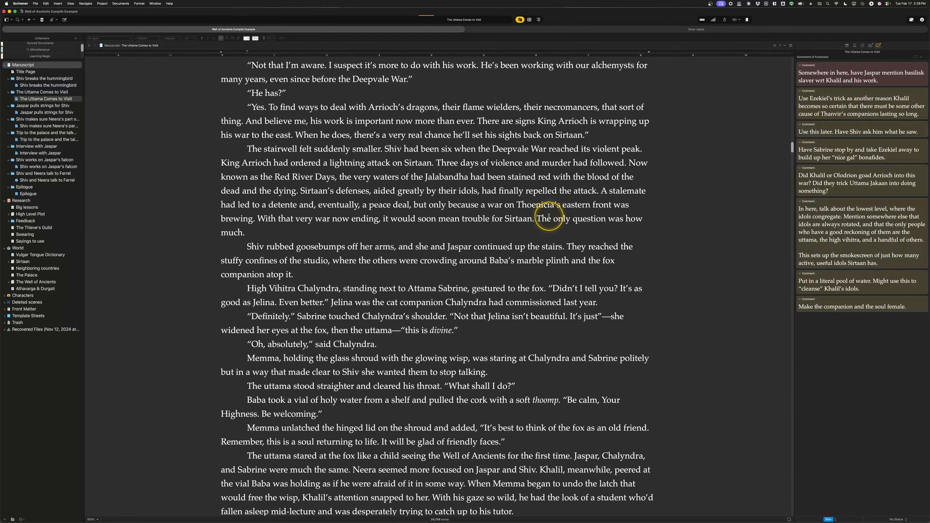
pyautogui.moveTo(538, 219); pyautogui.dragTo(245, 231)
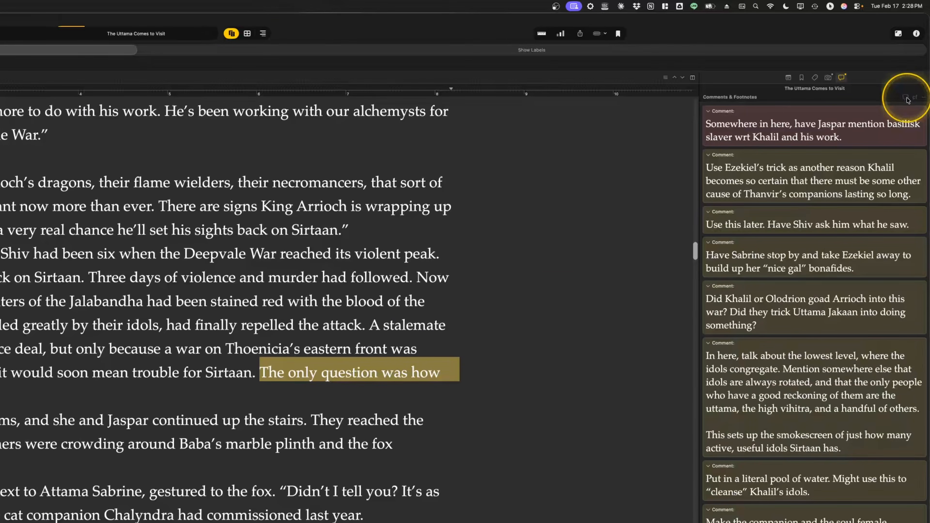
pyautogui.click(914, 64)
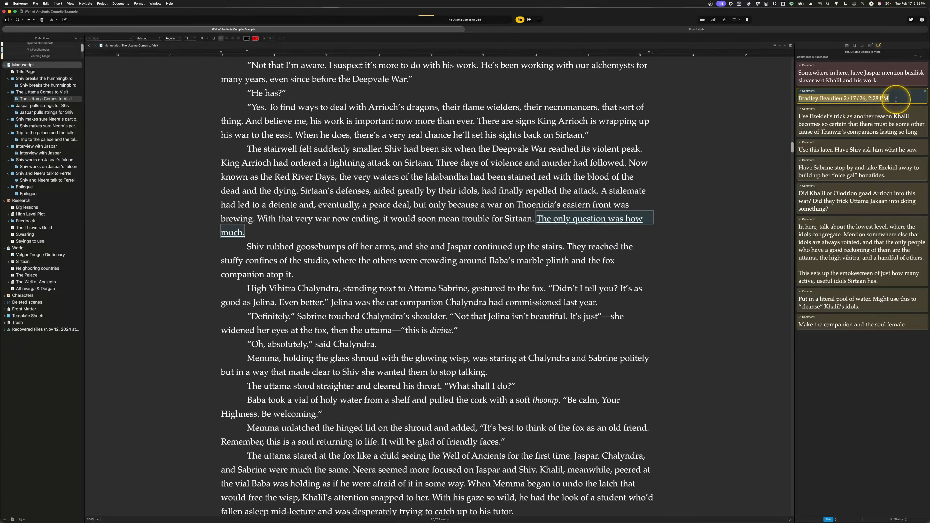
pyautogui.click(912, 170)
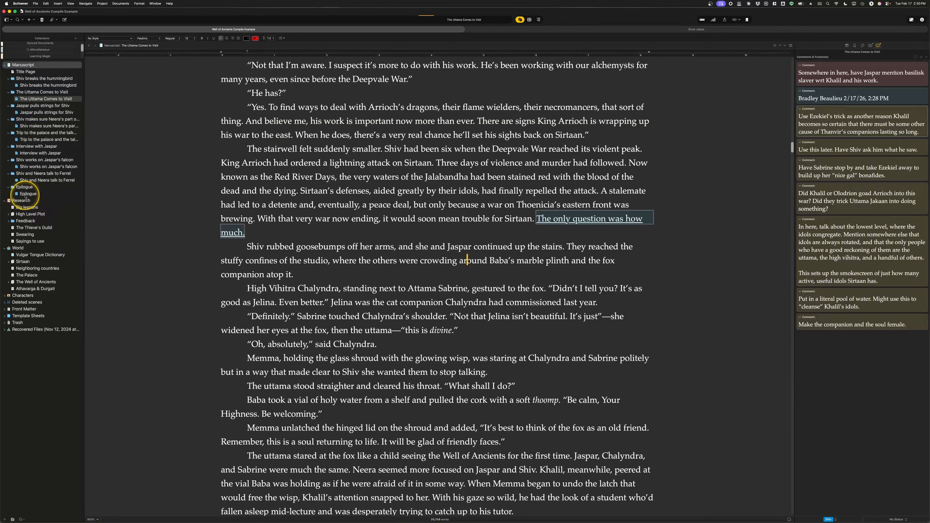
# Step: Open the Epilogue folder, collapse it in the binder and expand it again
pyautogui.moveTo(25, 197)
pyautogui.mouseDown()
pyautogui.moveTo(31, 126)
pyautogui.moveTo(24, 196)
pyautogui.mouseUp()
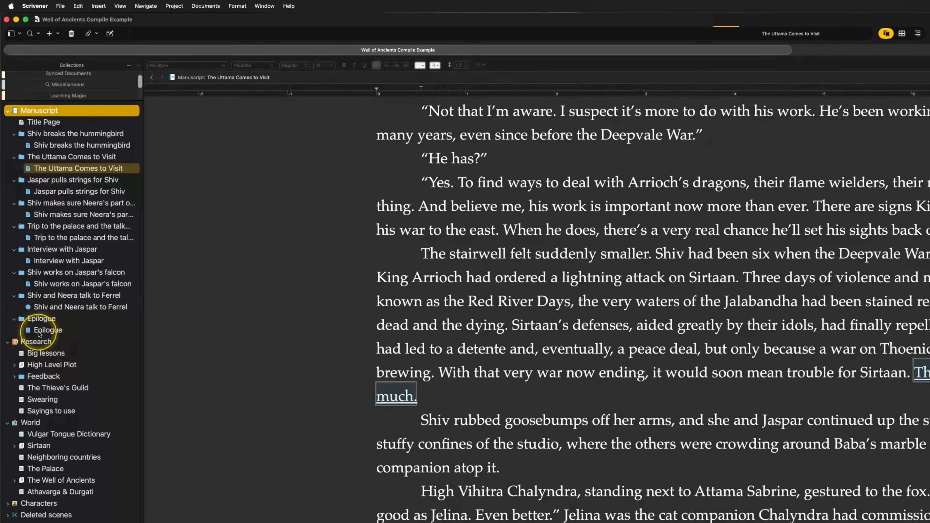
pyautogui.moveTo(39, 333)
pyautogui.mouseDown()
pyautogui.moveTo(47, 314)
pyautogui.moveTo(40, 332)
pyautogui.moveTo(25, 289)
pyautogui.moveTo(26, 326)
pyautogui.mouseUp()
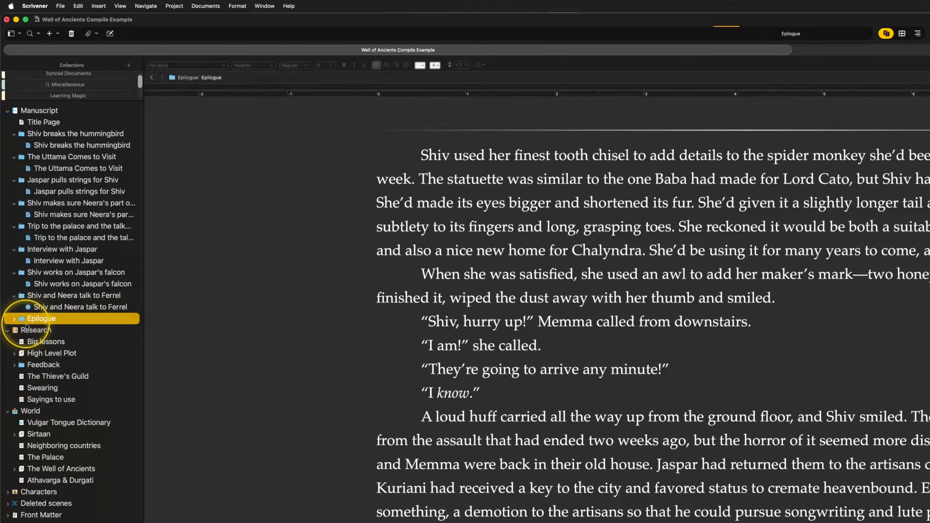
pyautogui.click(15, 319)
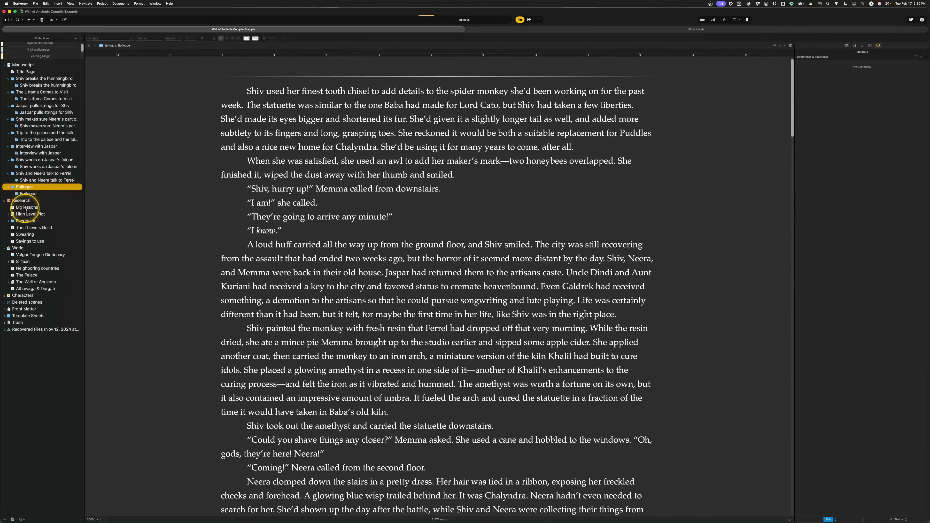
# Step: Copy the Big lessons document from Research into New Folder of the Show Labels project
pyautogui.click(25, 208)
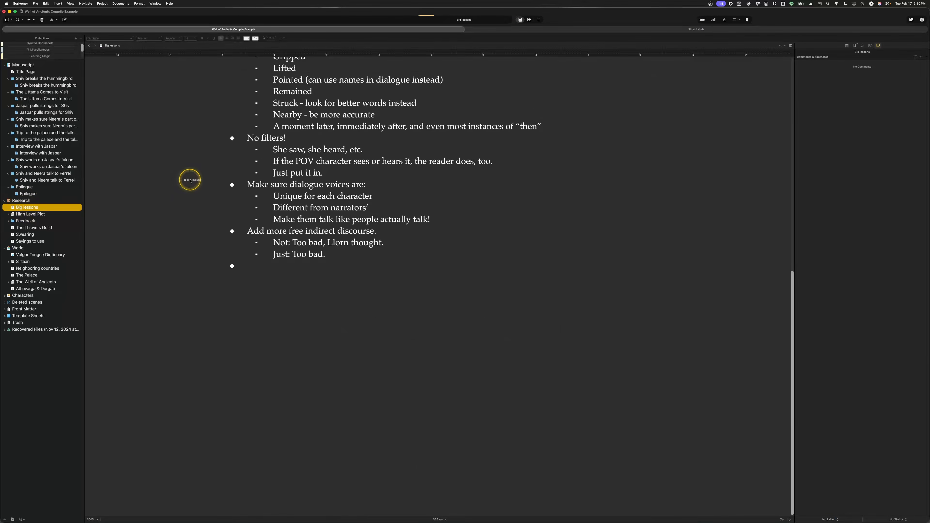
pyautogui.moveTo(398, 136); pyautogui.dragTo(685, 32)
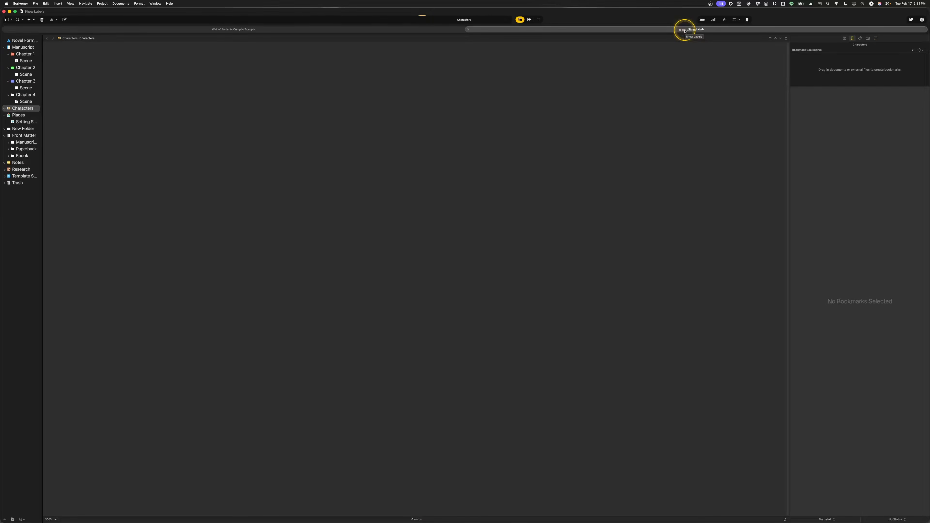
pyautogui.moveTo(681, 35); pyautogui.dragTo(108, 134)
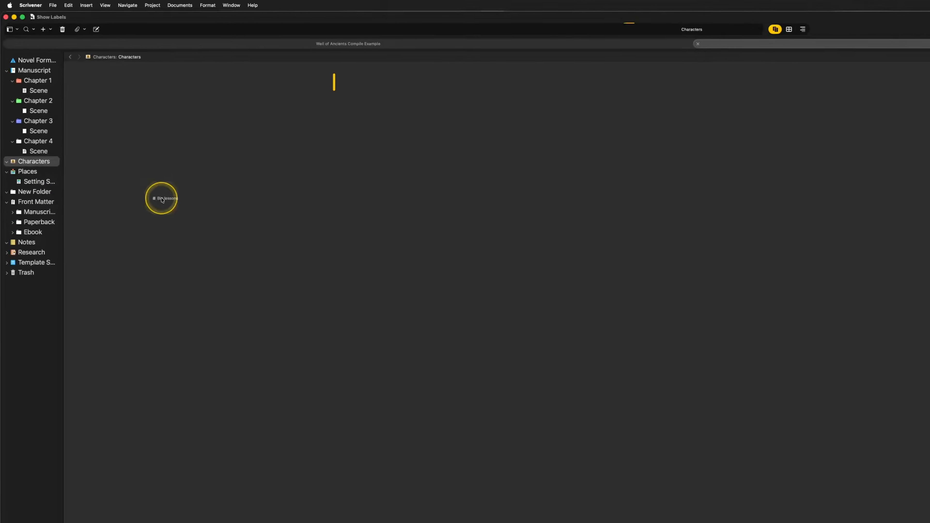
pyautogui.moveTo(163, 199); pyautogui.dragTo(47, 222)
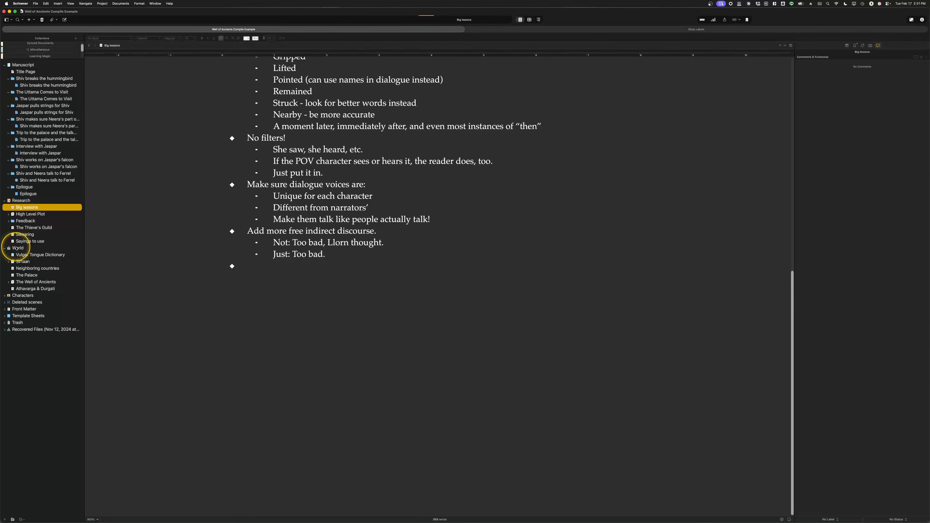
# Step: Copy the World folder into the Show Labels project between New Folder and Front Matter, and expand it
pyautogui.moveTo(197, 229); pyautogui.dragTo(658, 56)
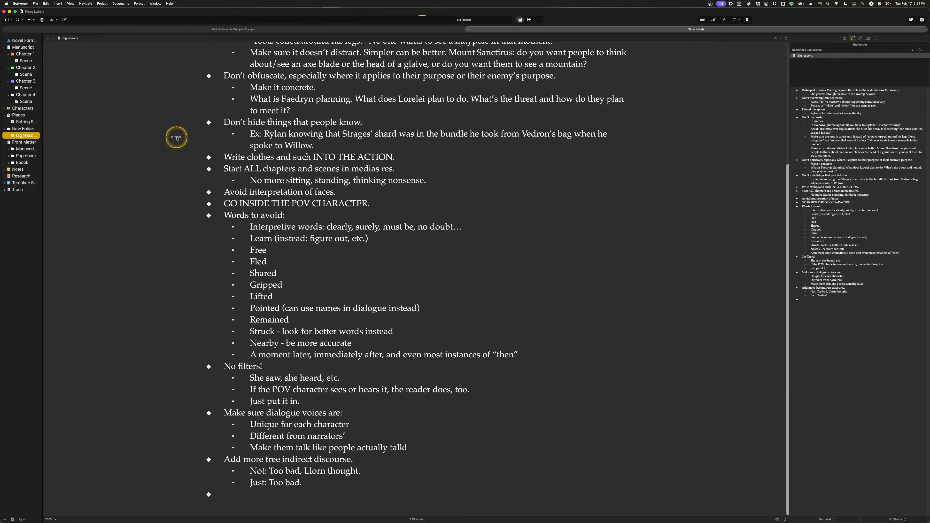
pyautogui.moveTo(177, 138); pyautogui.dragTo(9, 139)
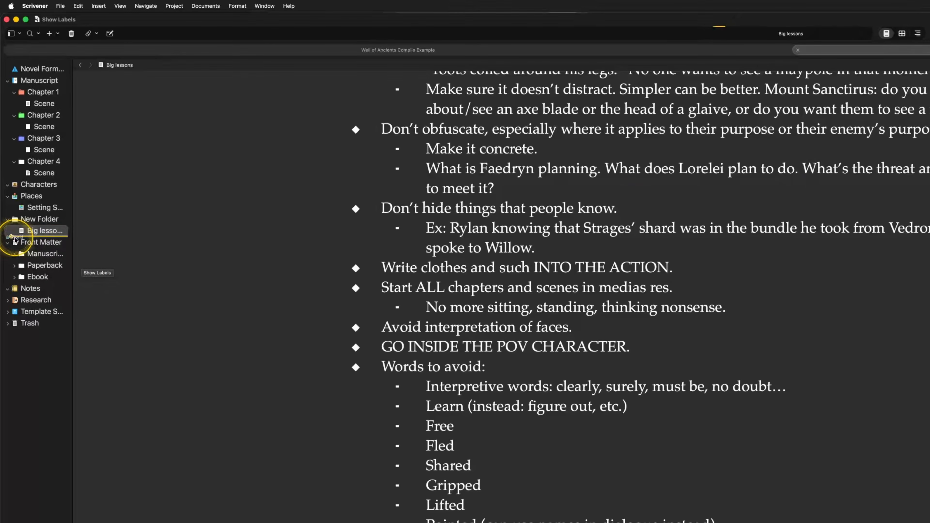
pyautogui.moveTo(14, 240); pyautogui.dragTo(10, 243)
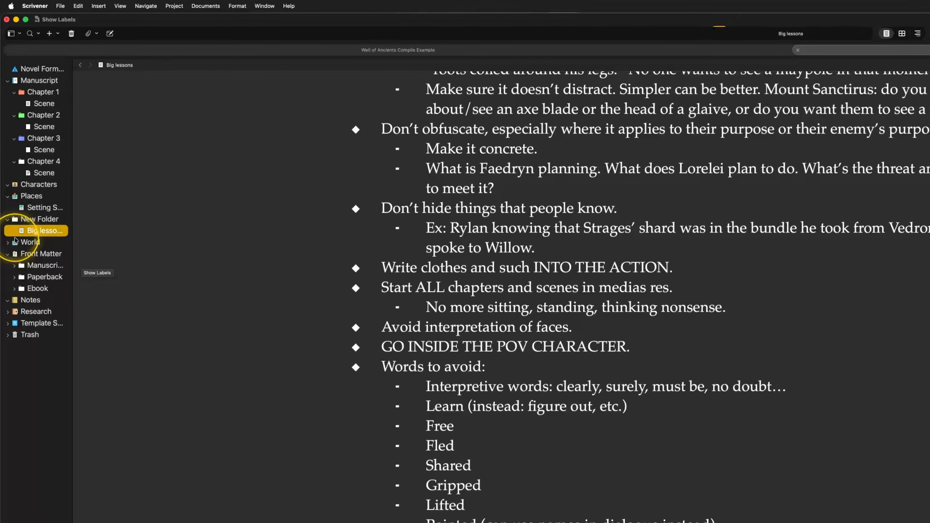
pyautogui.click(7, 242)
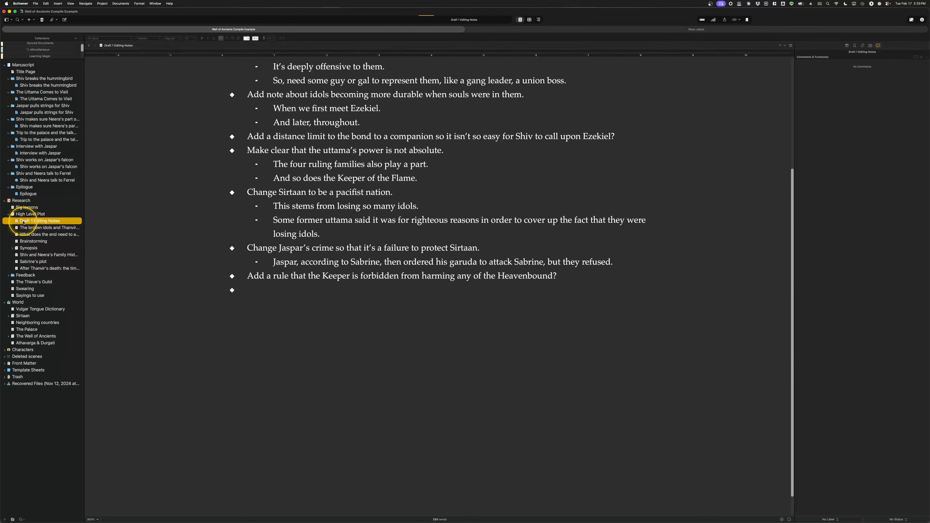
# Step: Insert a link to Draft 1 Editing Notes in that document's last bullet and open it in the second editor
pyautogui.moveTo(23, 222); pyautogui.dragTo(45, 220)
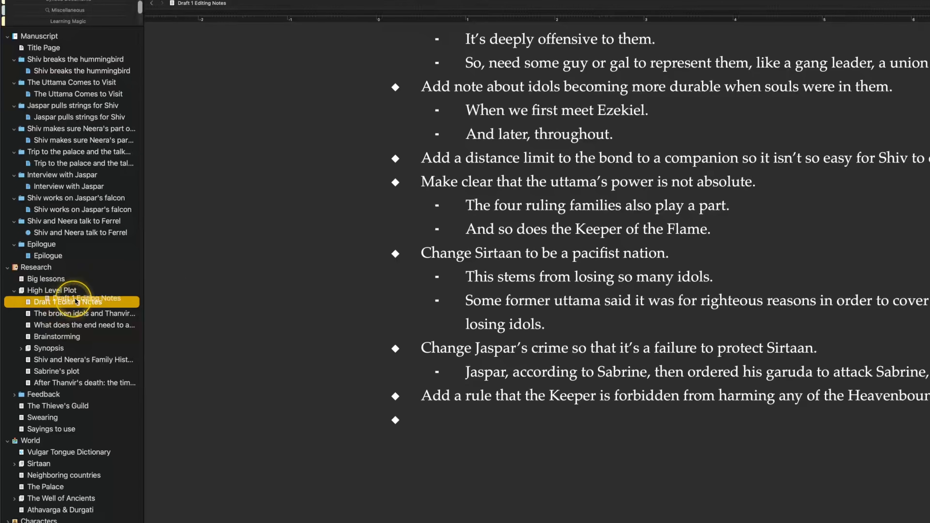
pyautogui.moveTo(75, 301); pyautogui.dragTo(500, 425)
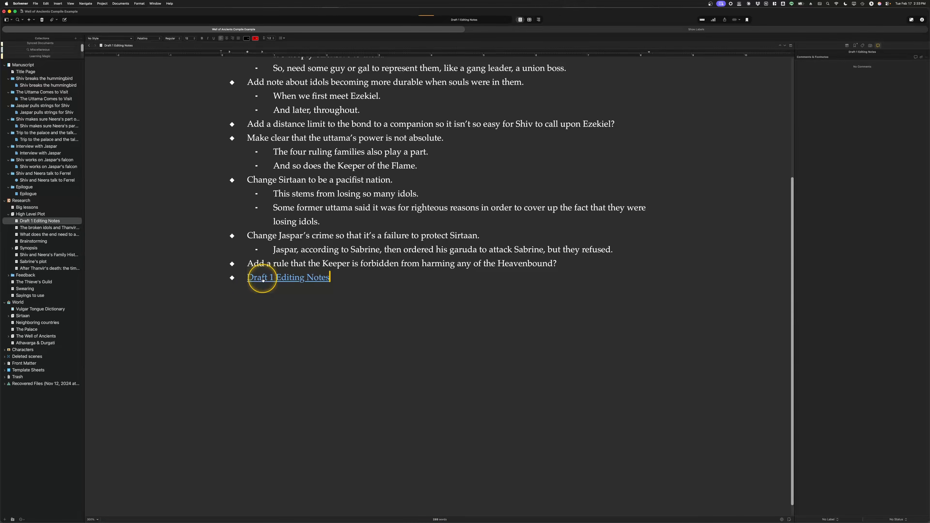
pyautogui.click(283, 281)
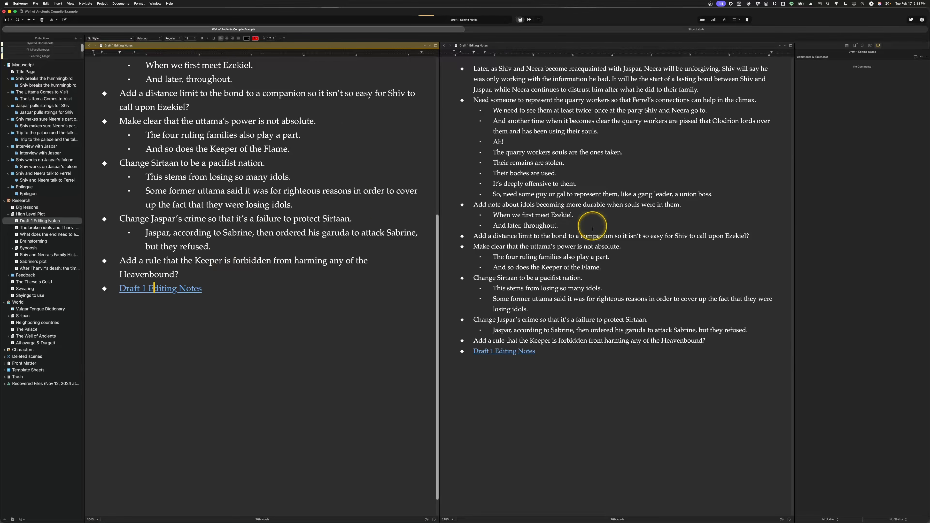
# Step: Add a new bullet below with a link to the Epilogue document and open it in the second editor
pyautogui.click(229, 290)
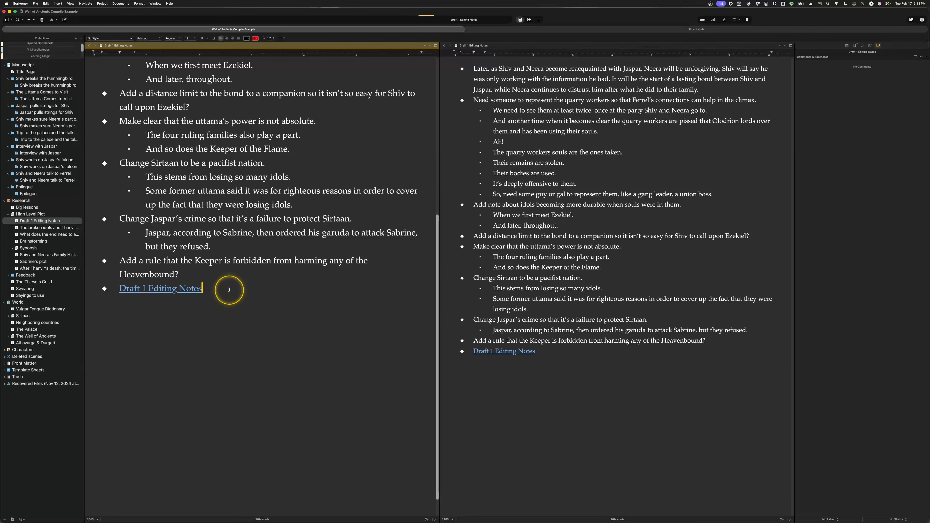
pyautogui.press('Return')
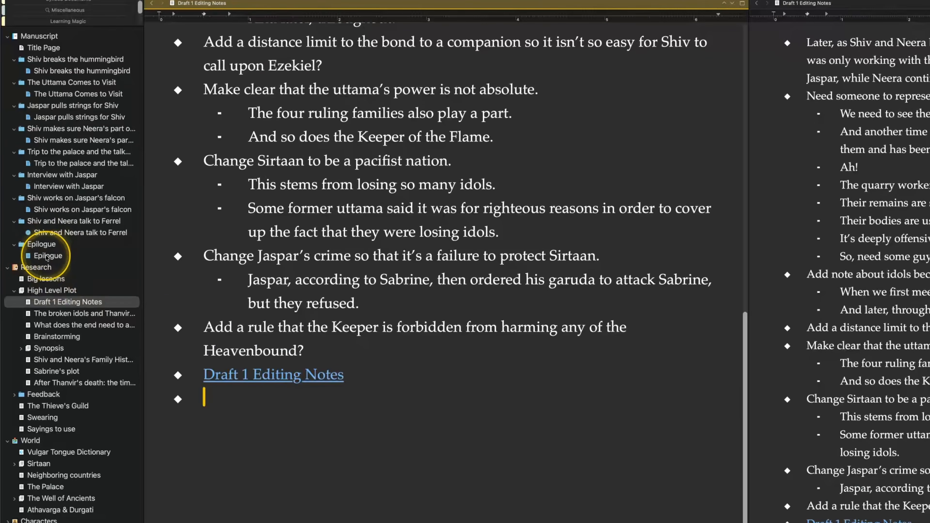
pyautogui.moveTo(47, 257); pyautogui.dragTo(274, 394)
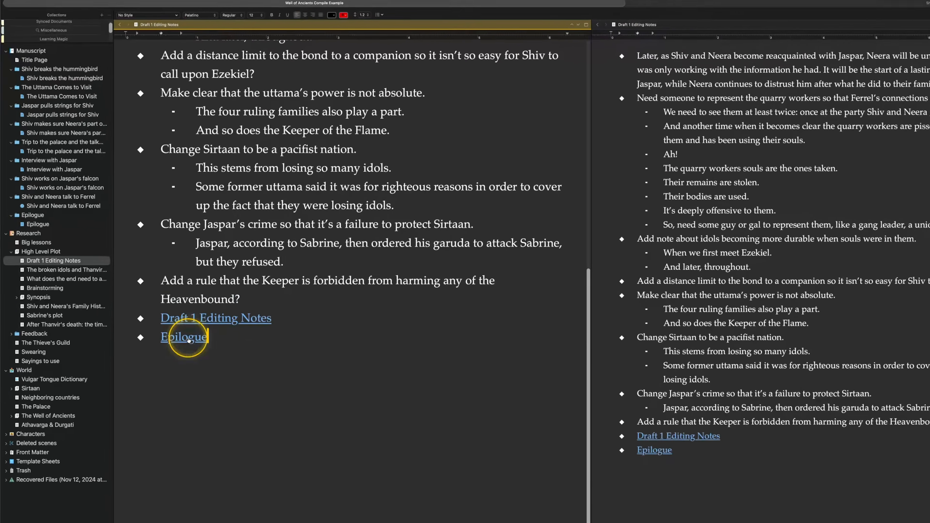
pyautogui.click(239, 402)
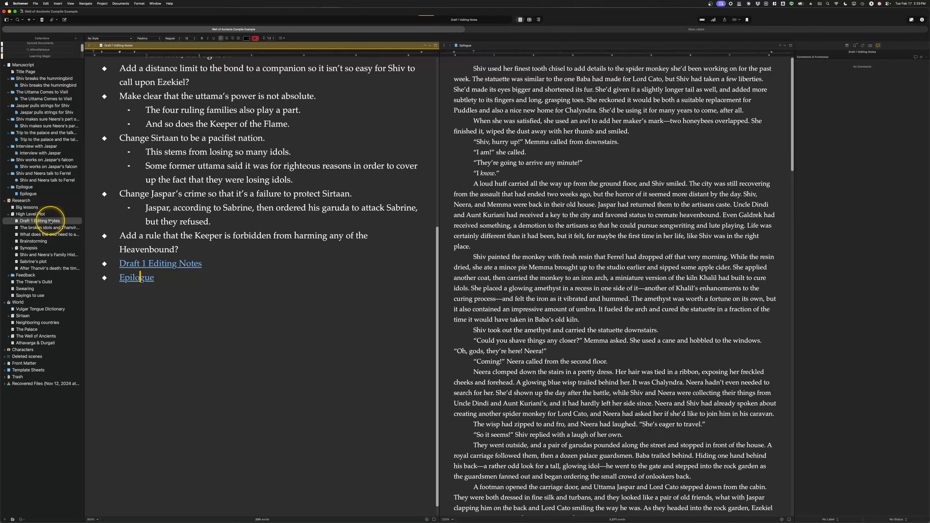
# Step: Add a new bullet below the Epilogue link in Draft 1 Editing Notes with a link to the Interview with Jaspar document
pyautogui.scroll(3, 128, 208)
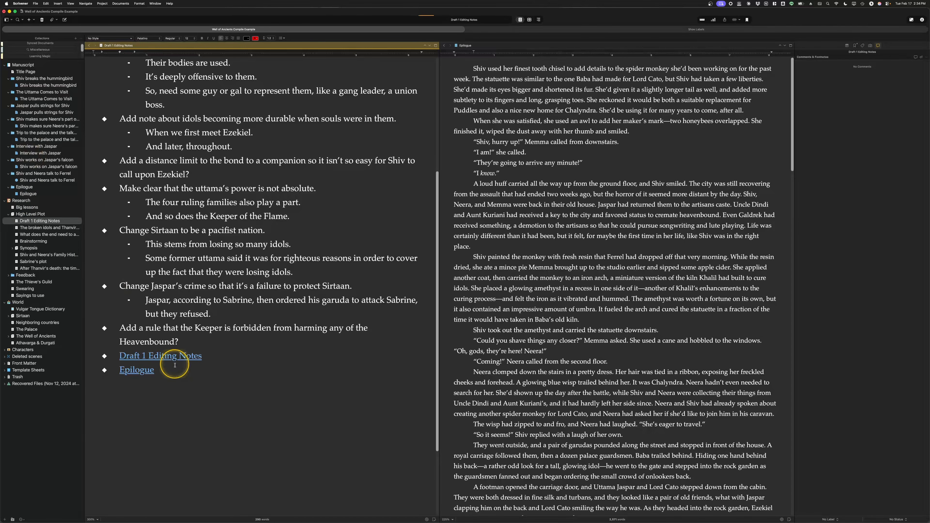
pyautogui.press('Return')
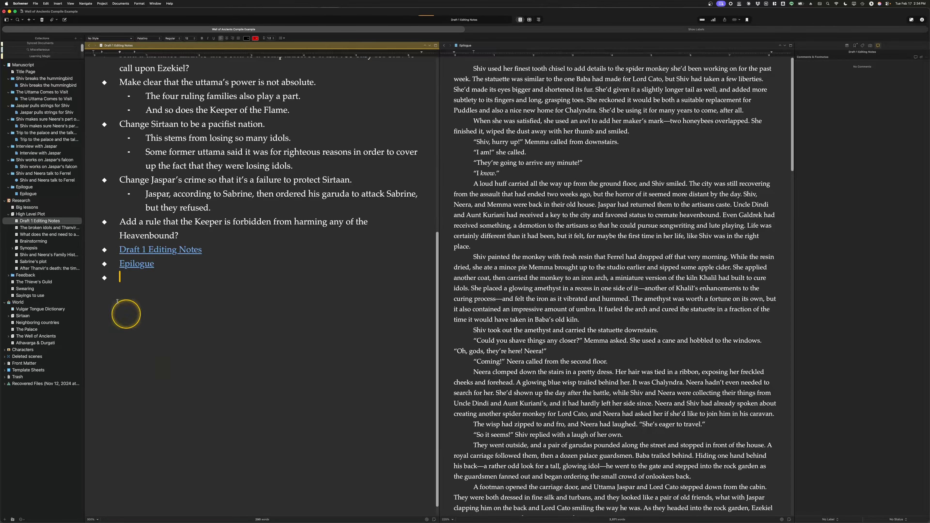
pyautogui.moveTo(39, 152); pyautogui.dragTo(174, 281)
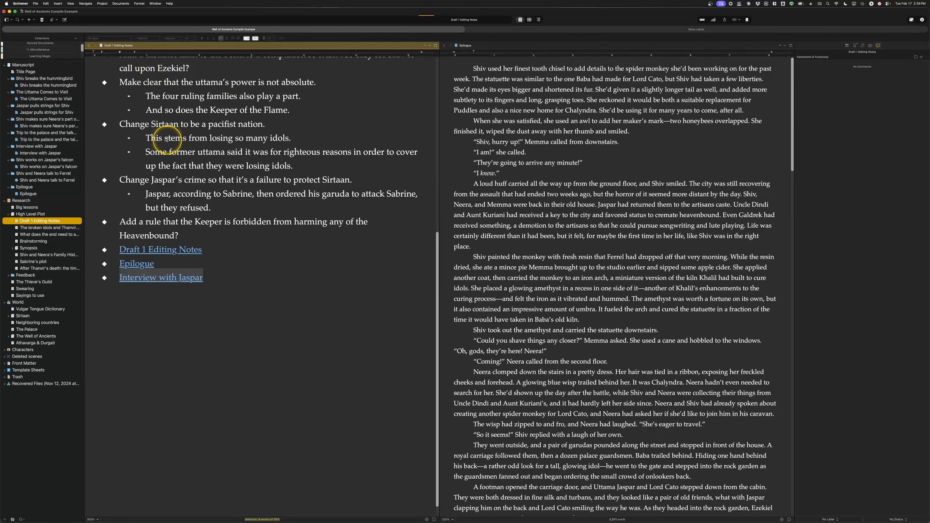
# Step: Open the Interview with Jaspar link in the second editor and increase that editor's text zoom
pyautogui.scroll(5, 167, 140)
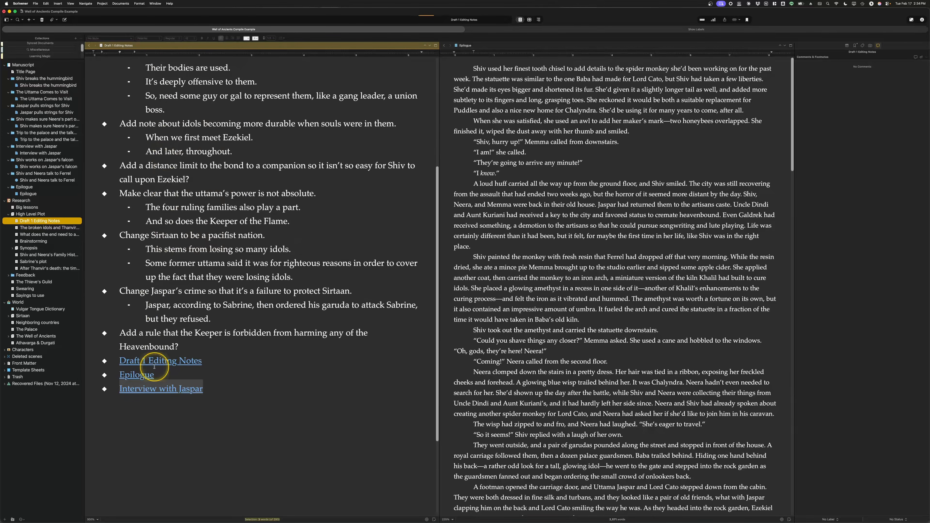
pyautogui.click(150, 383)
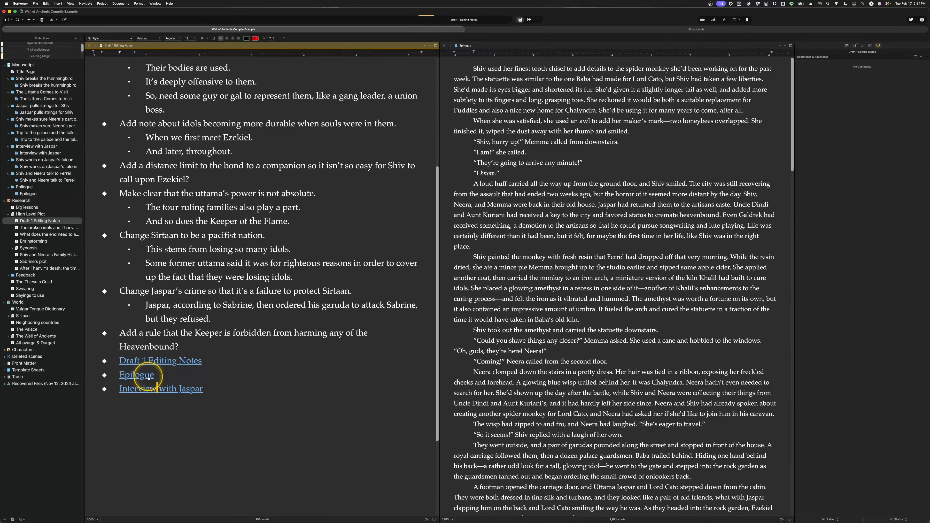
pyautogui.click(157, 389)
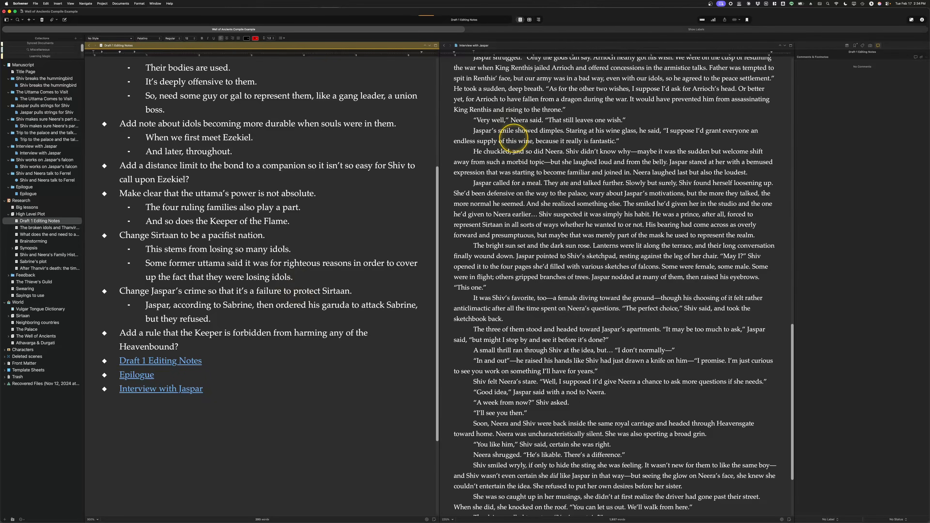
pyautogui.click(452, 519)
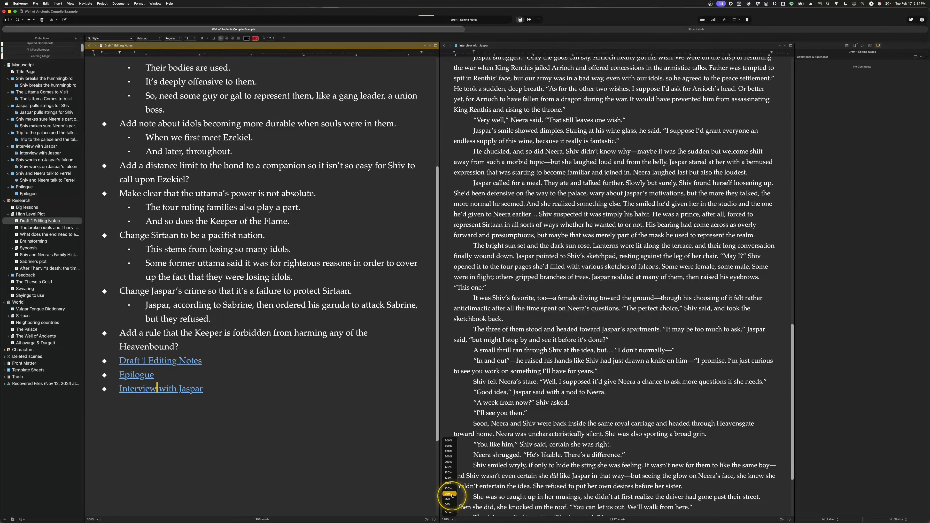
pyautogui.click(446, 457)
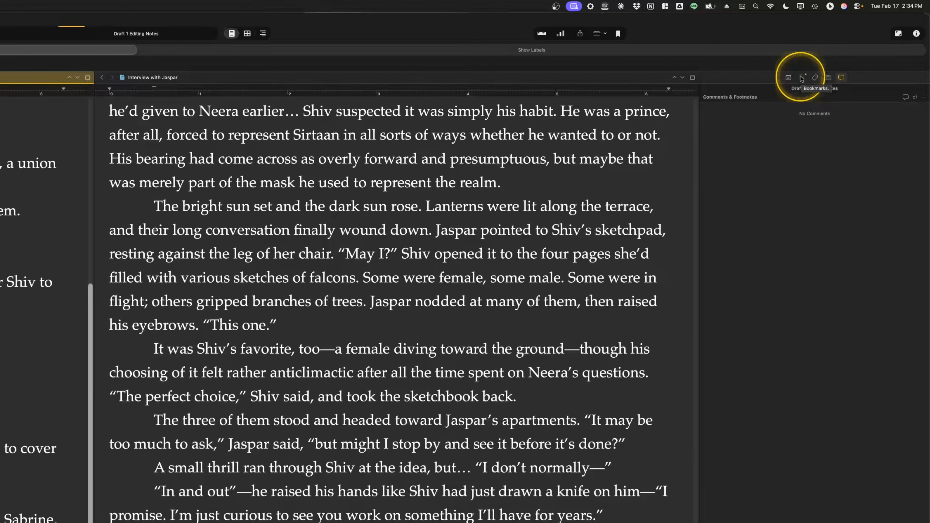
# Step: Show the document bookmarks for Draft 1 Editing Notes and add the Epilogue document to them
pyautogui.click(855, 46)
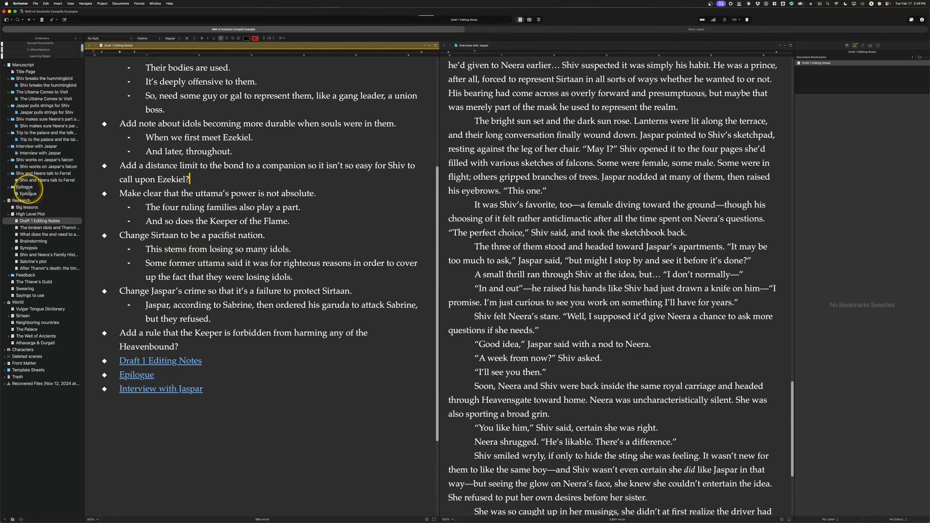
pyautogui.moveTo(27, 193); pyautogui.dragTo(841, 72)
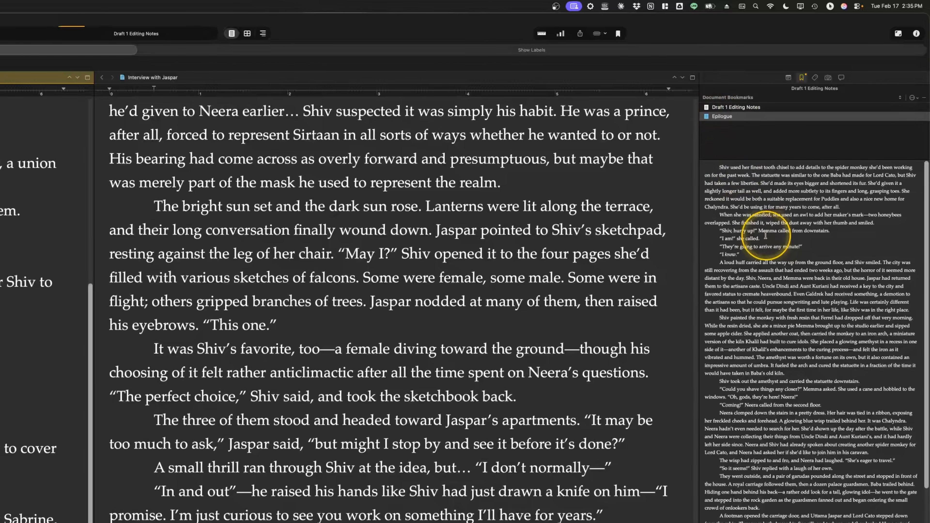
# Step: Open the bookmarked Epilogue document in its own separate window and close that window
pyautogui.click(716, 118)
pyautogui.doubleClick(716, 118)
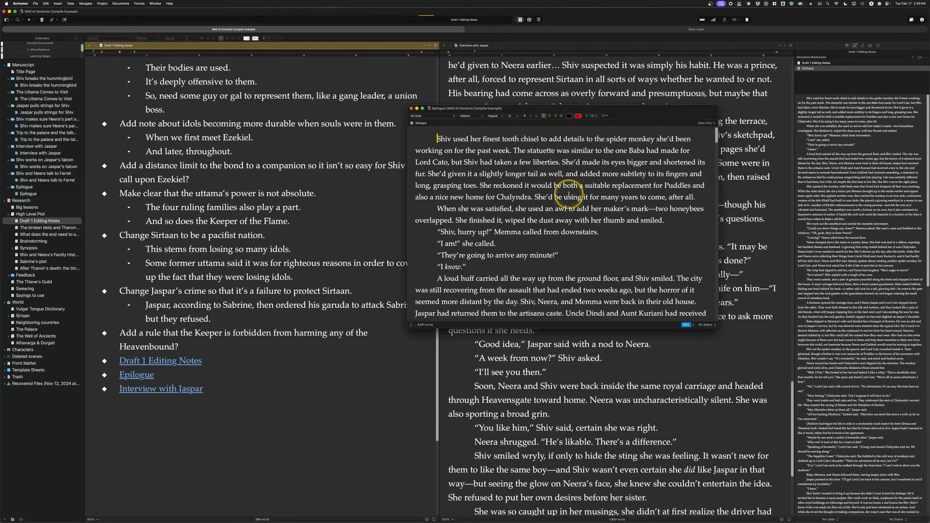
pyautogui.click(410, 109)
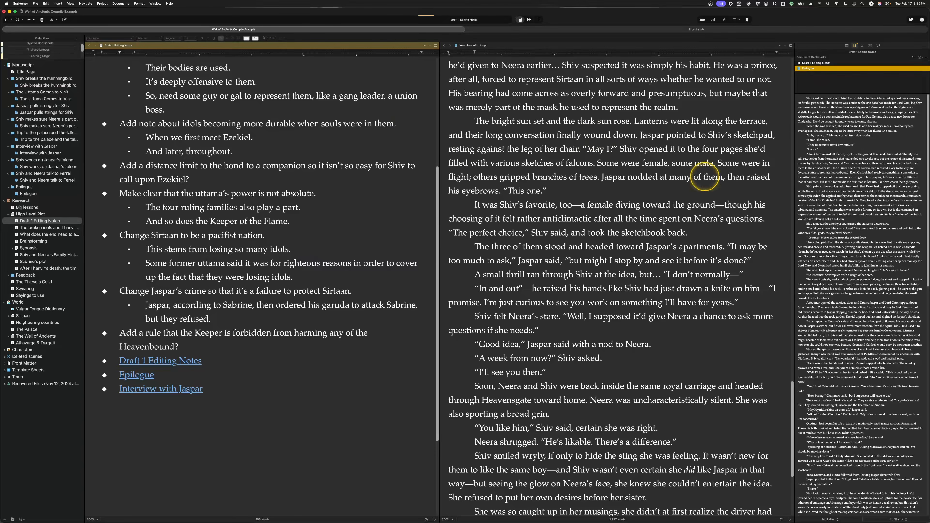
# Step: Move the closing passage of Shiv and Neera talk to Ferrel, starting at "Neera, who'd been distracted", into a new binder document directly below it
pyautogui.scroll(5, 153, 197)
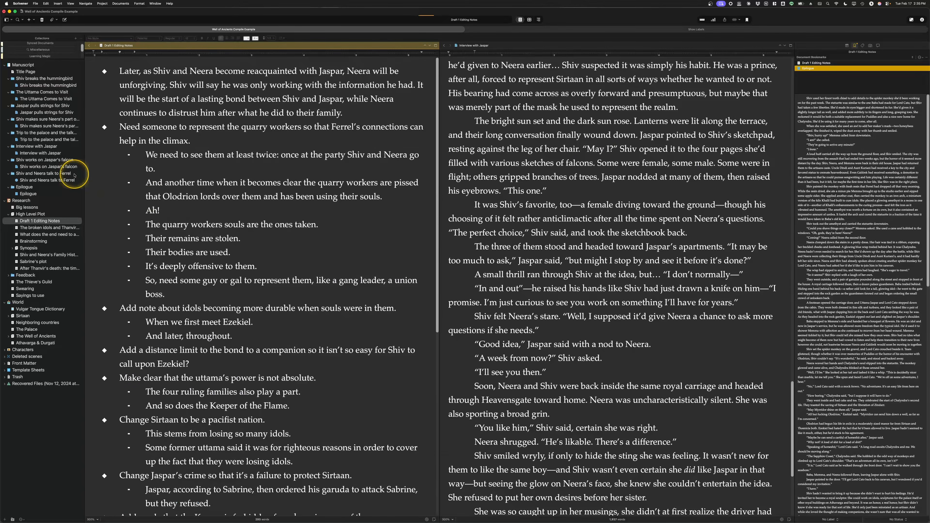
pyautogui.click(27, 194)
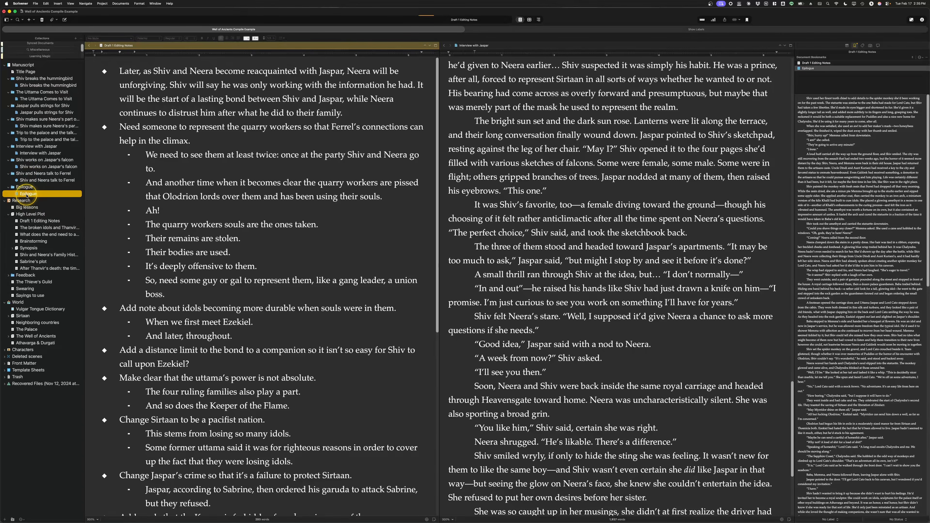
pyautogui.click(51, 180)
pyautogui.scroll(-10, 224, 193)
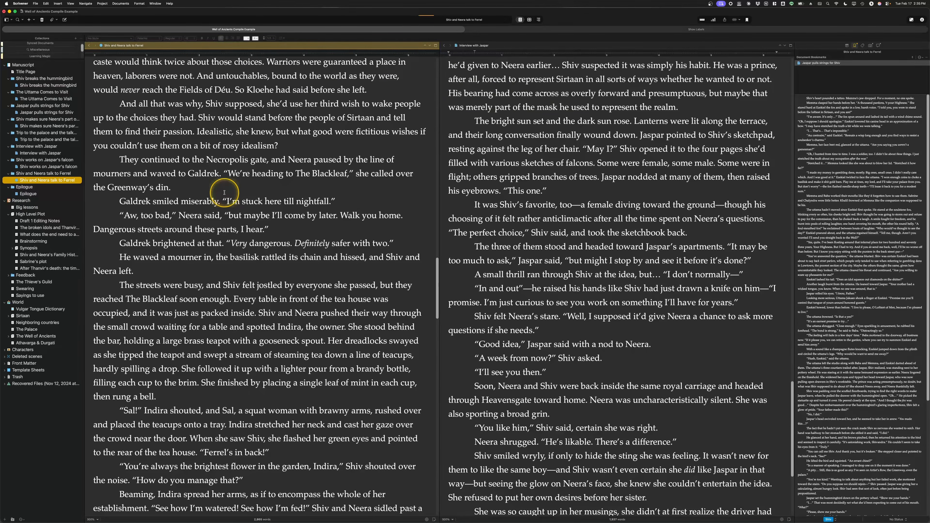
pyautogui.scroll(-15, 216, 183)
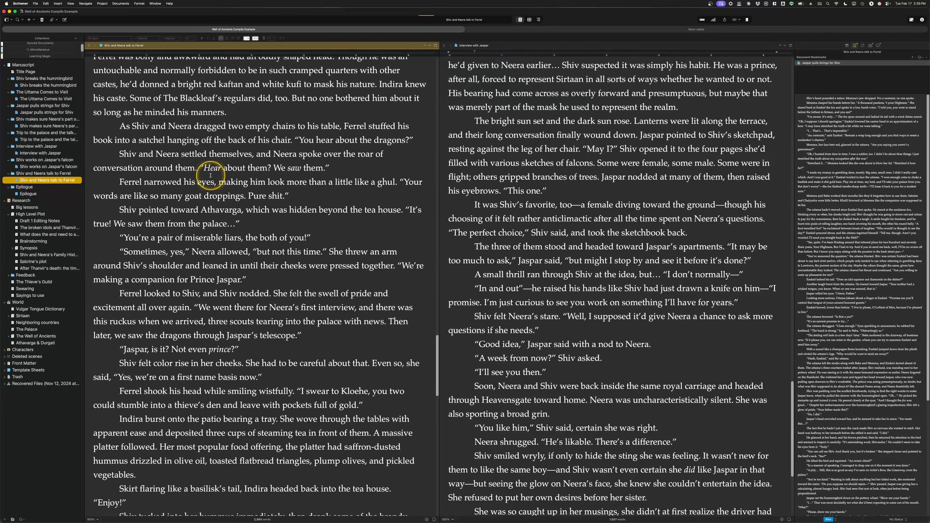
pyautogui.scroll(-15, 210, 175)
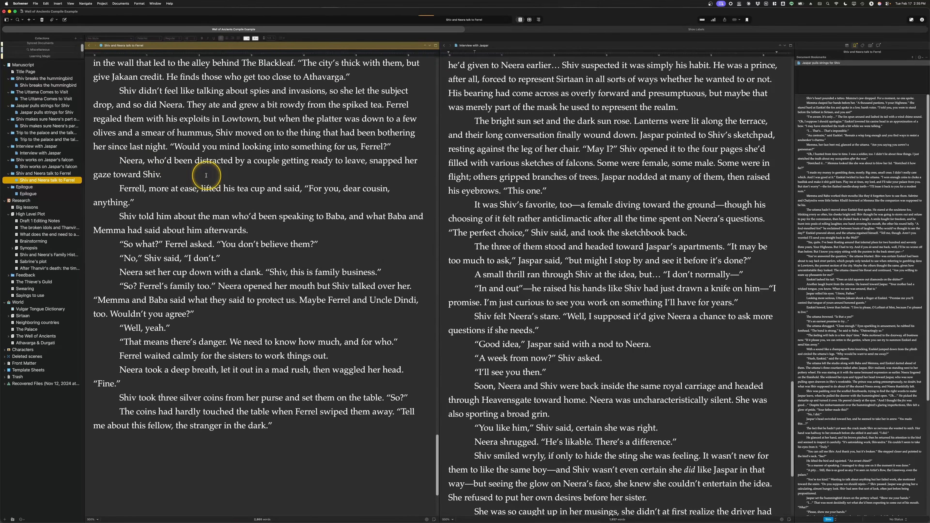
pyautogui.moveTo(122, 156); pyautogui.dragTo(299, 424)
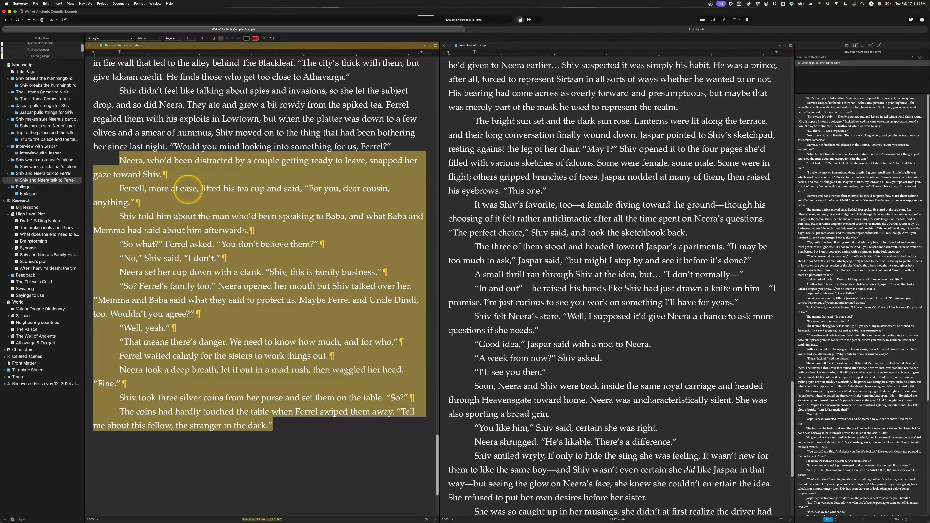
pyautogui.moveTo(188, 189); pyautogui.dragTo(55, 187)
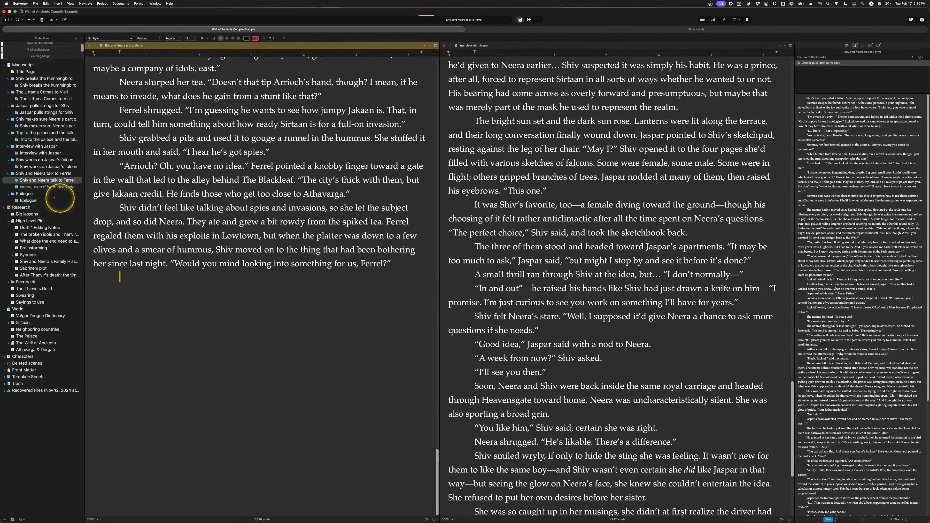
# Step: Open the new document made from the moved passage and rename it New ending
pyautogui.click(47, 187)
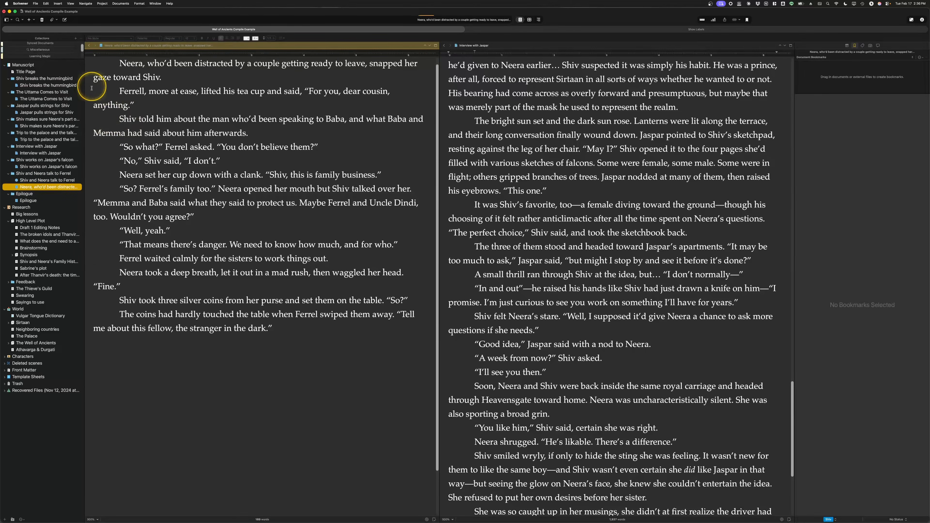
pyautogui.doubleClick(30, 187)
pyautogui.write('New ending')
pyautogui.press('Return')
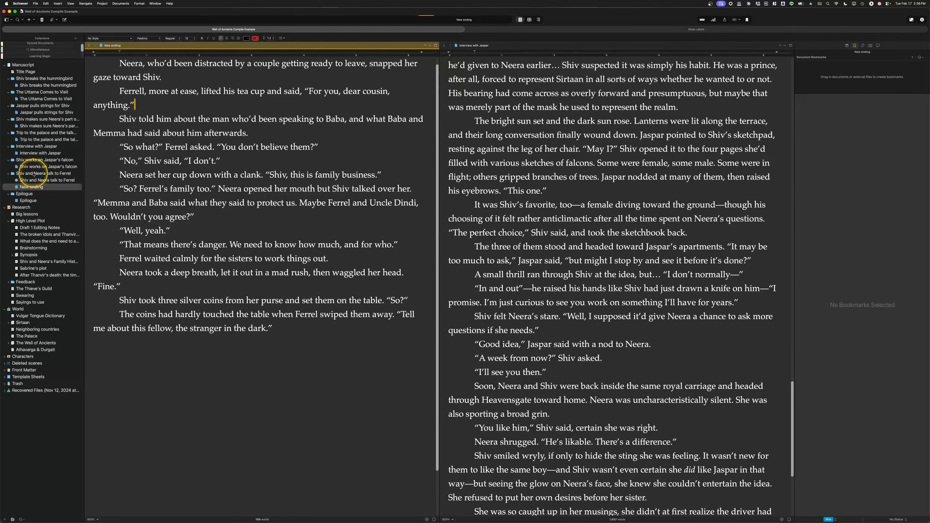
# Step: Open the Shiv and Neera talk to Ferrel folder as combined text and examine where its two documents meet
pyautogui.click(18, 174)
pyautogui.scroll(-20, 186, 183)
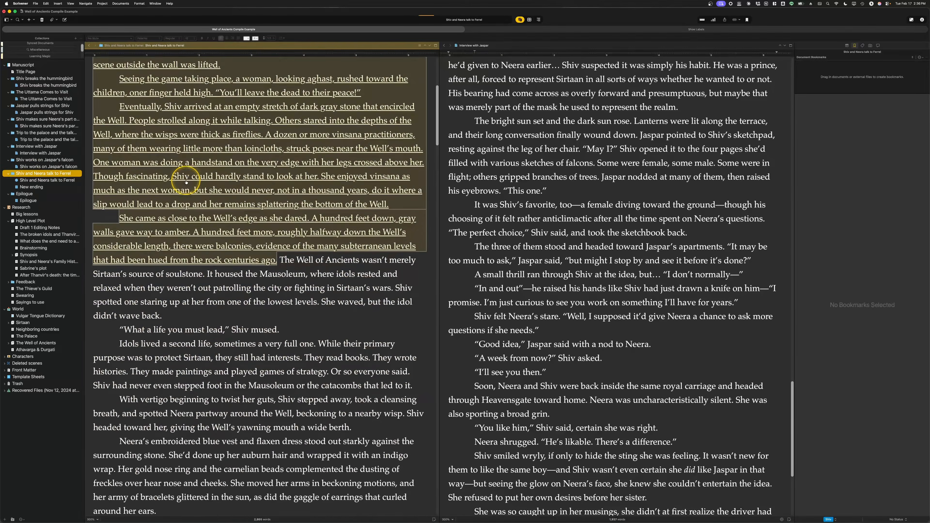
pyautogui.scroll(-20, 184, 162)
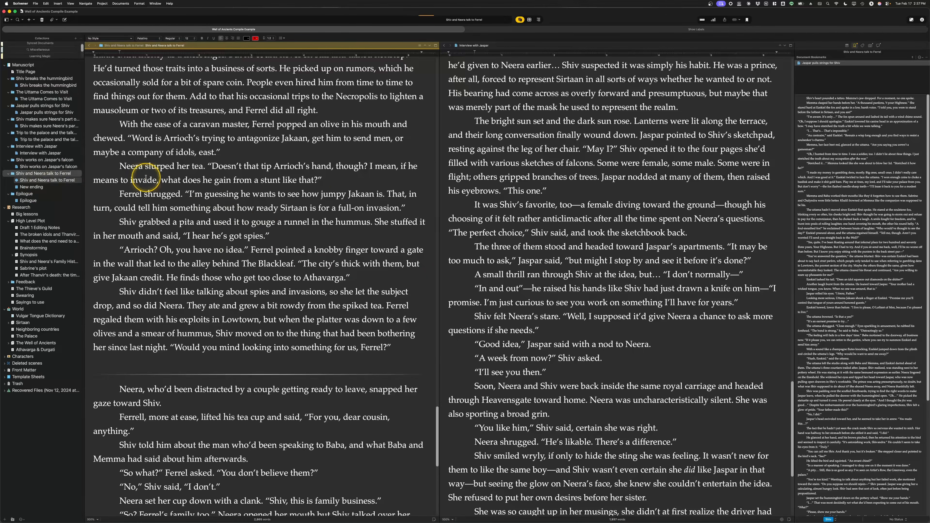
# Step: Show the Shiv and Neera talk to Ferrel document in the first editor and New ending in the second
pyautogui.click(34, 173)
pyautogui.click(34, 180)
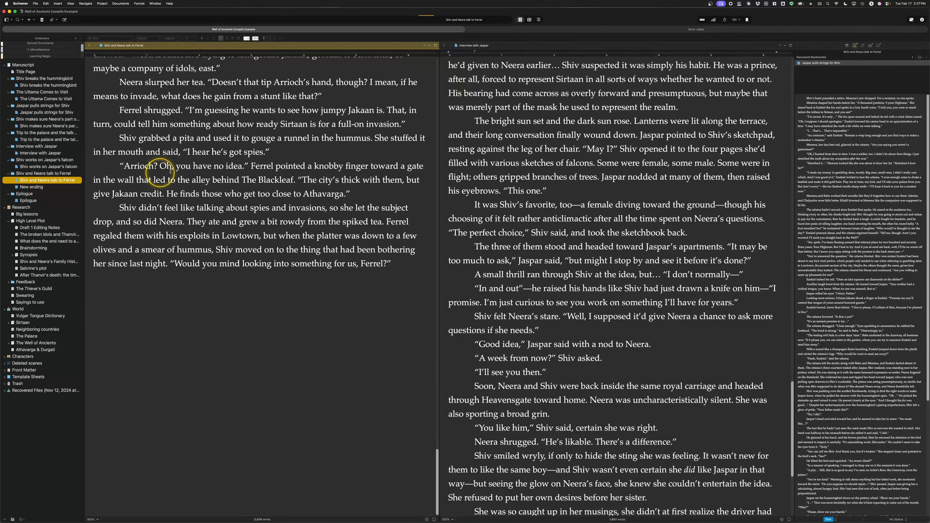
pyautogui.click(528, 149)
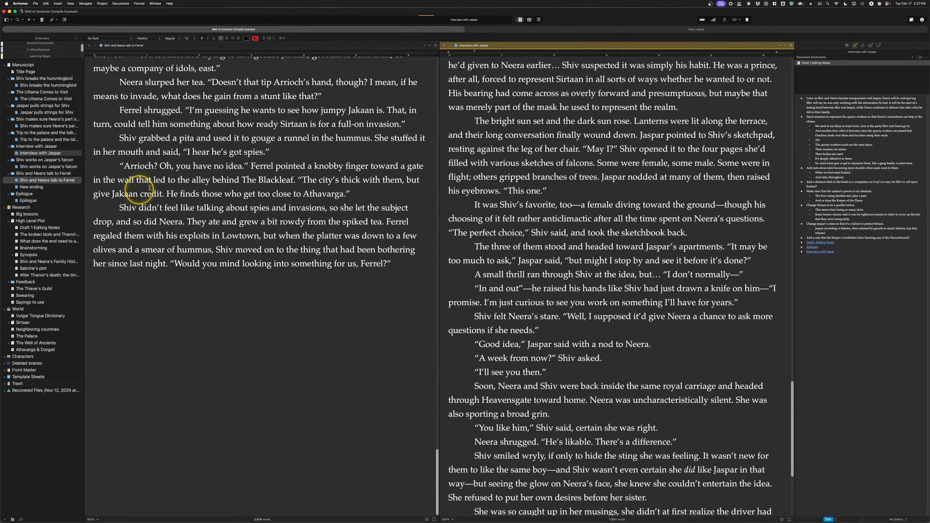
pyautogui.click(35, 187)
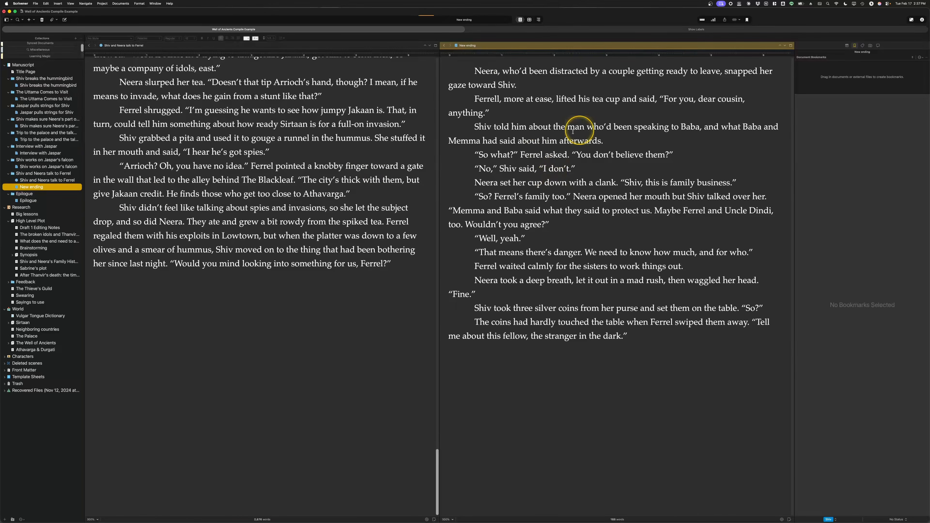
# Step: Move the last four paragraphs of Shiv and Neera talk to Ferrel, from "Ferrel shrugged", to the start of New ending, and undo the move
pyautogui.scroll(5, 211, 192)
pyautogui.scroll(3, 269, 187)
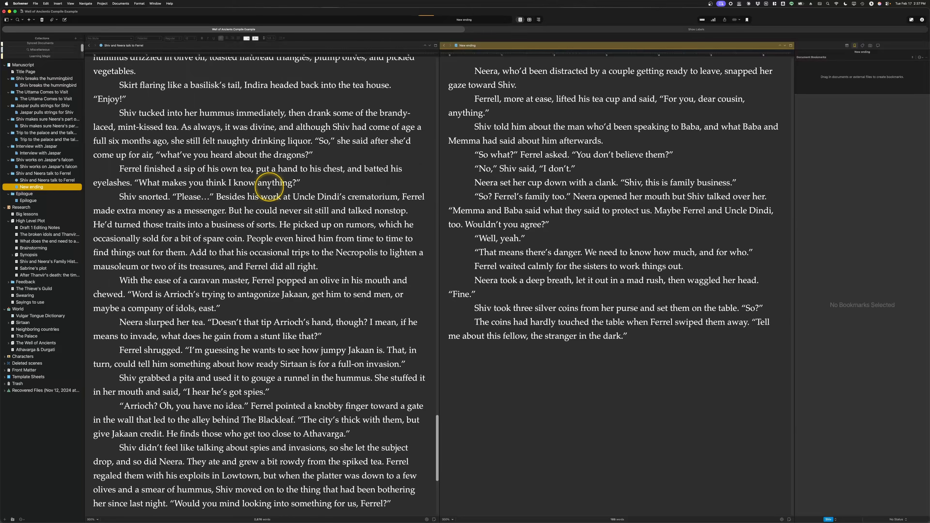
pyautogui.scroll(-2, 267, 189)
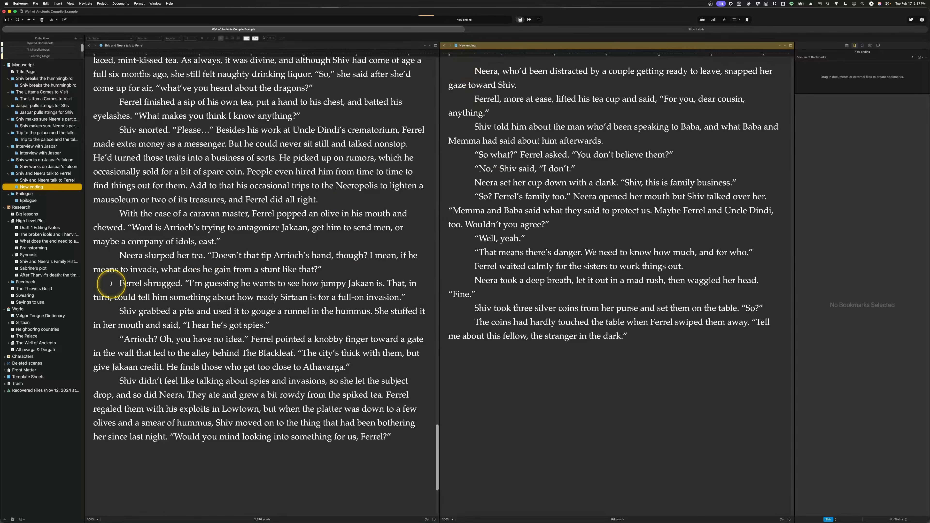
pyautogui.moveTo(119, 284); pyautogui.dragTo(402, 439)
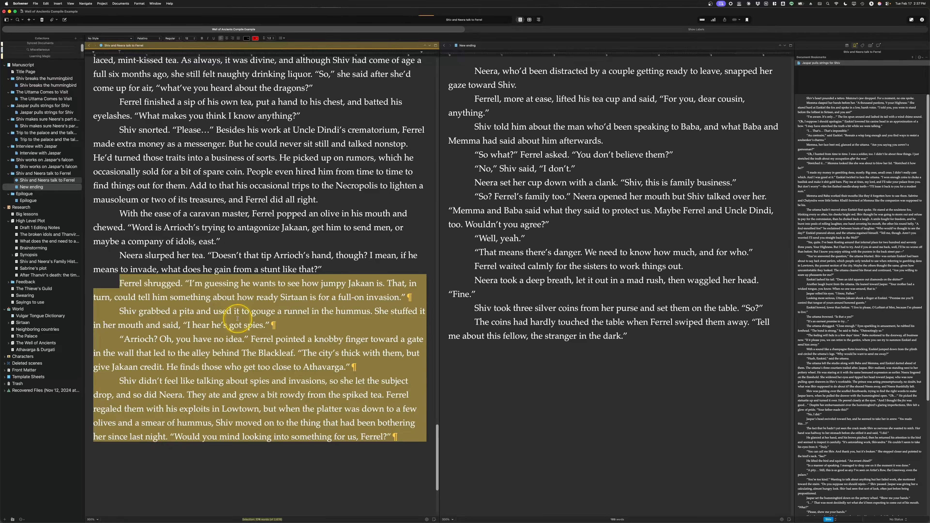
pyautogui.moveTo(238, 318); pyautogui.dragTo(470, 66)
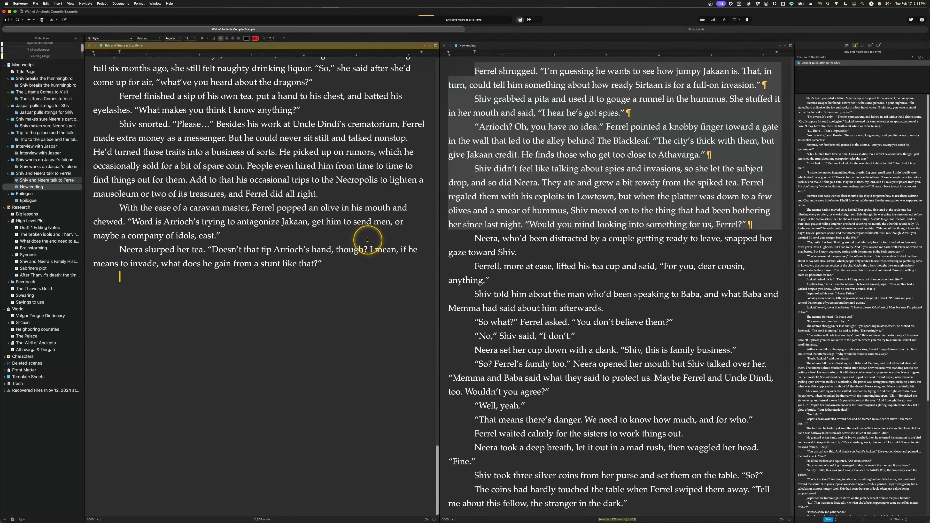
pyautogui.press('super+z')
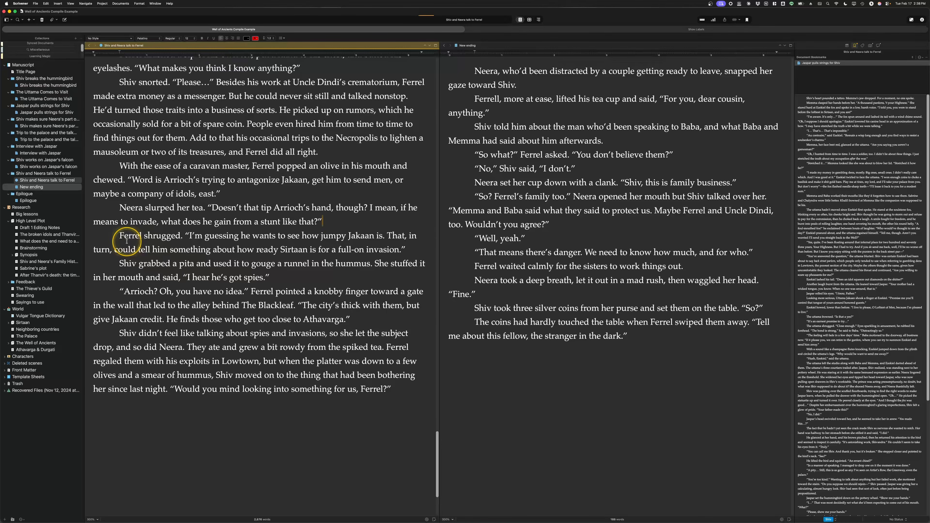
# Step: Try again to transfer the passage starting at "Ferrel shrugged" from the first editor to the beginning of New ending
pyautogui.moveTo(119, 238); pyautogui.dragTo(421, 400)
pyautogui.press('super+apostrophe')
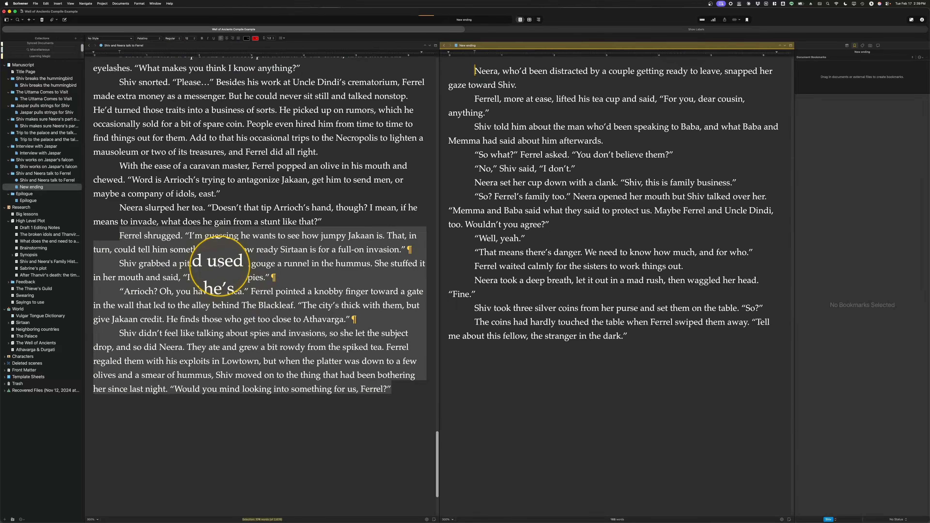
pyautogui.moveTo(218, 265); pyautogui.dragTo(466, 71)
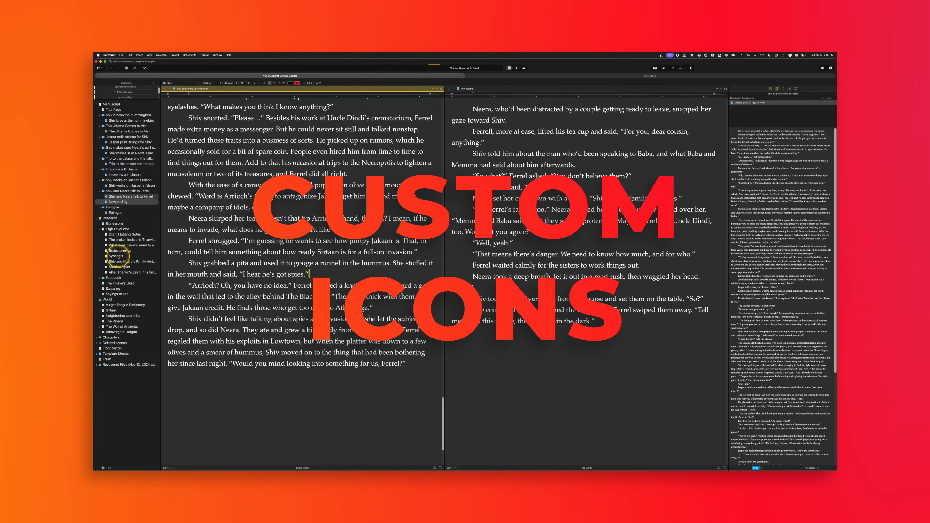
# Step: Add a new document named Timeline directly below Big lessons in the Research folder
pyautogui.click(113, 224)
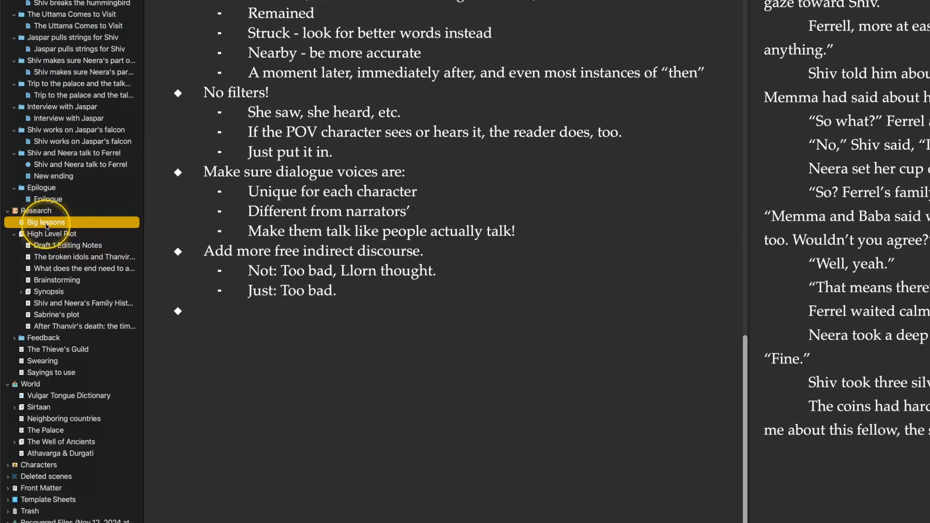
pyautogui.press('super+n')
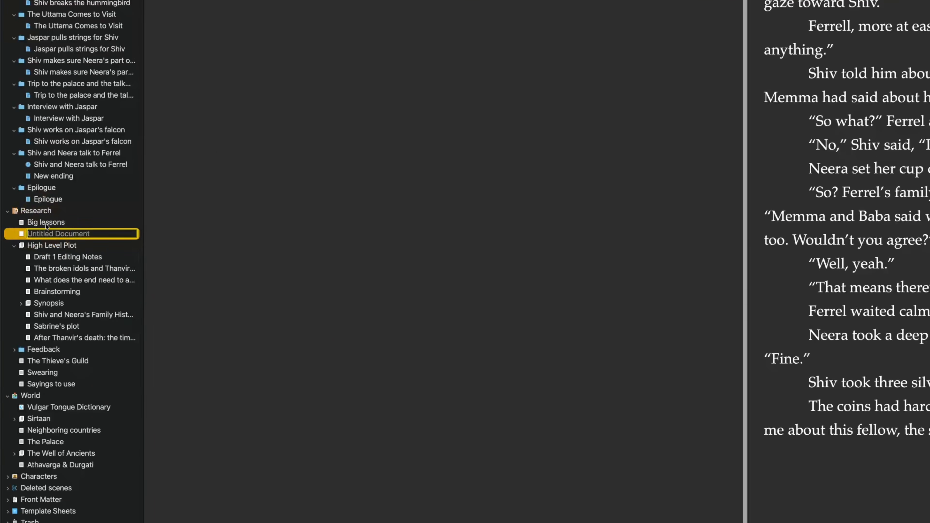
pyautogui.write('Timeline')
pyautogui.press('Return')
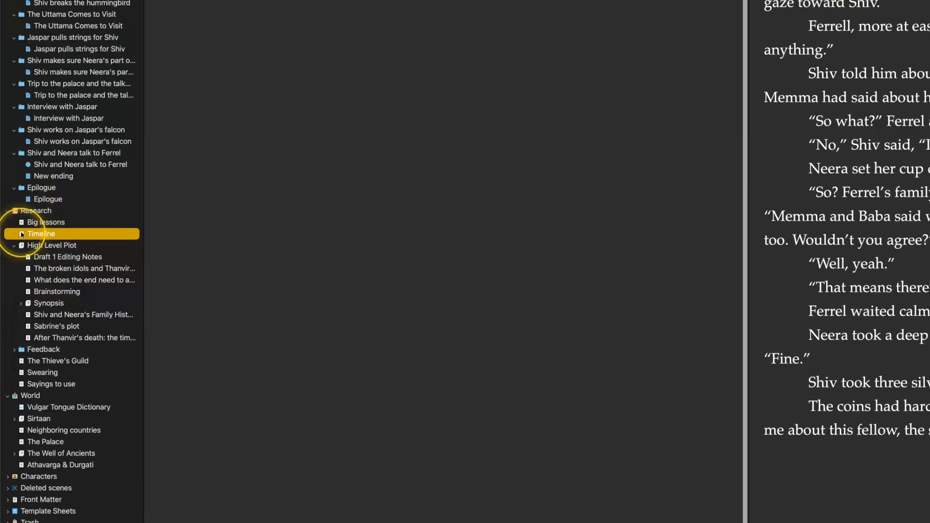
# Step: Change the Timeline document's icon to Clock
pyautogui.rightClick(22, 235)
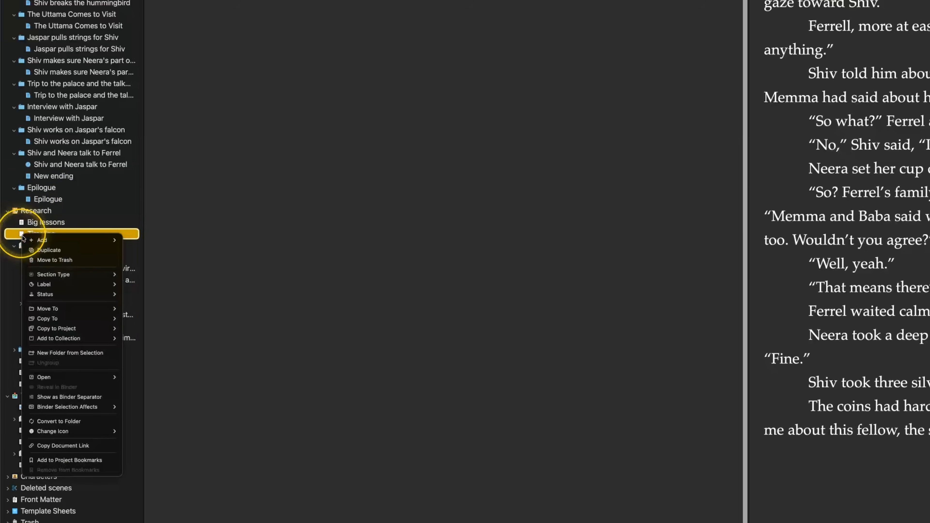
pyautogui.moveTo(88, 436)
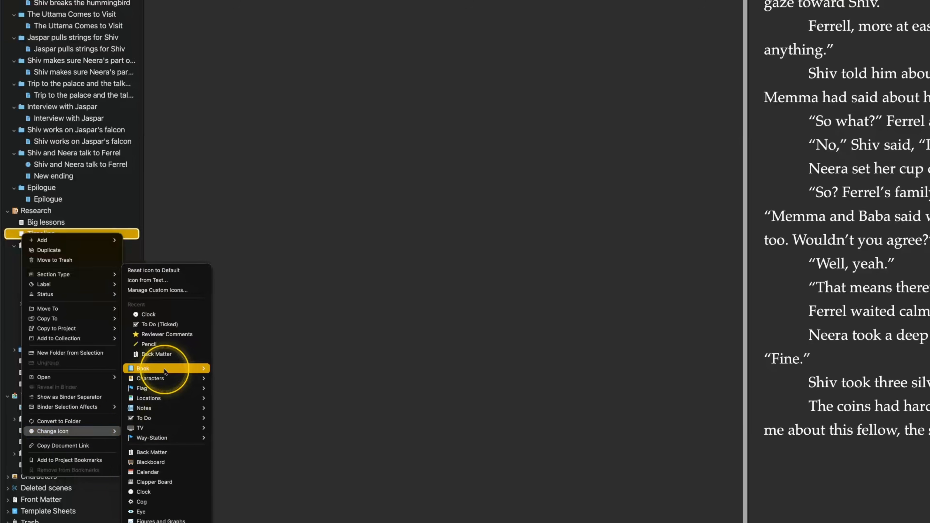
pyautogui.click(148, 314)
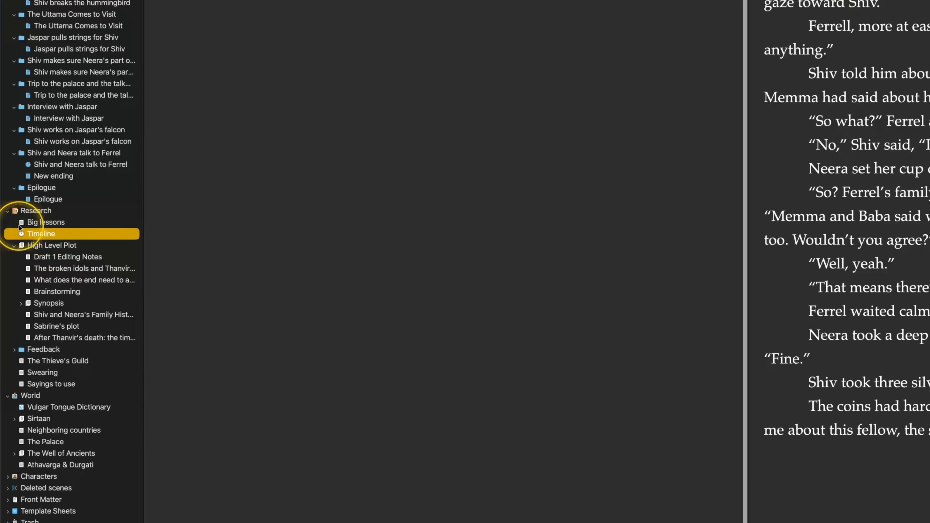
# Step: Change the icon of the Epilogue document inside the Epilogue folder to the Flat Screen TV
pyautogui.rightClick(32, 200)
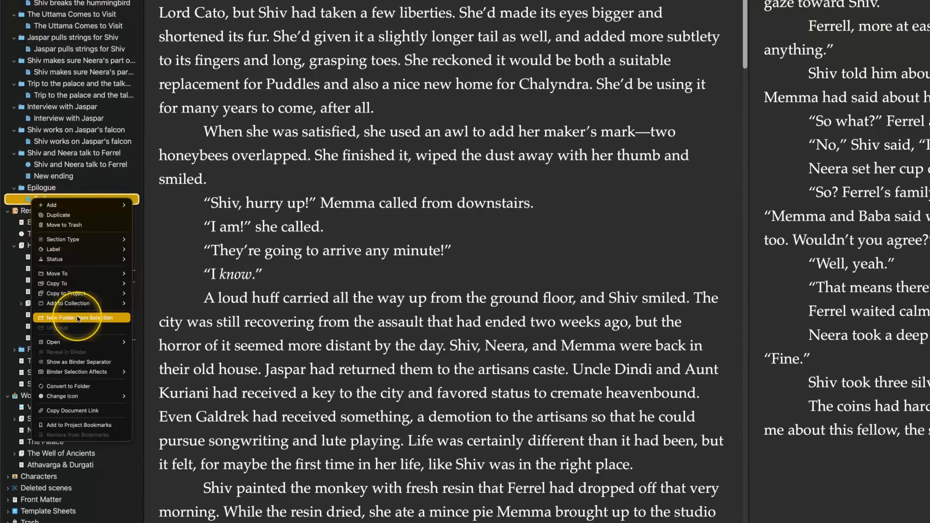
pyautogui.moveTo(86, 395)
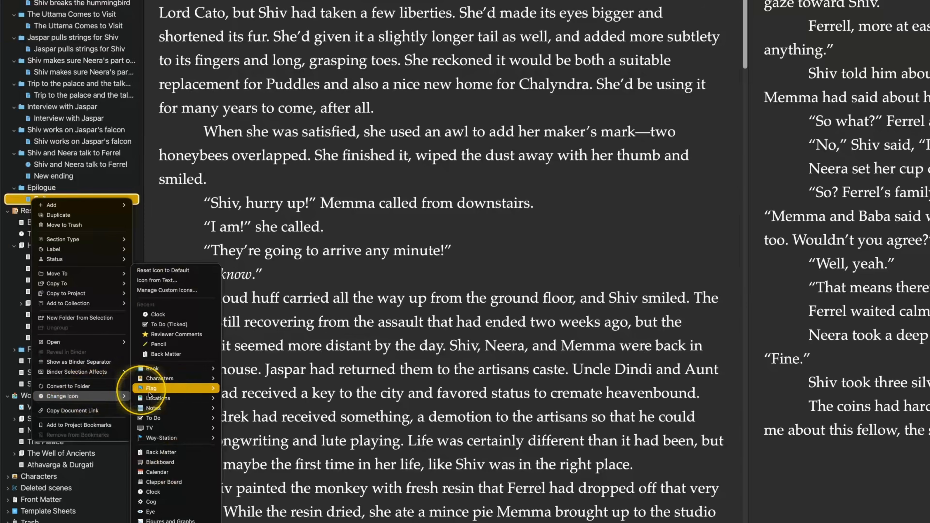
pyautogui.moveTo(162, 430)
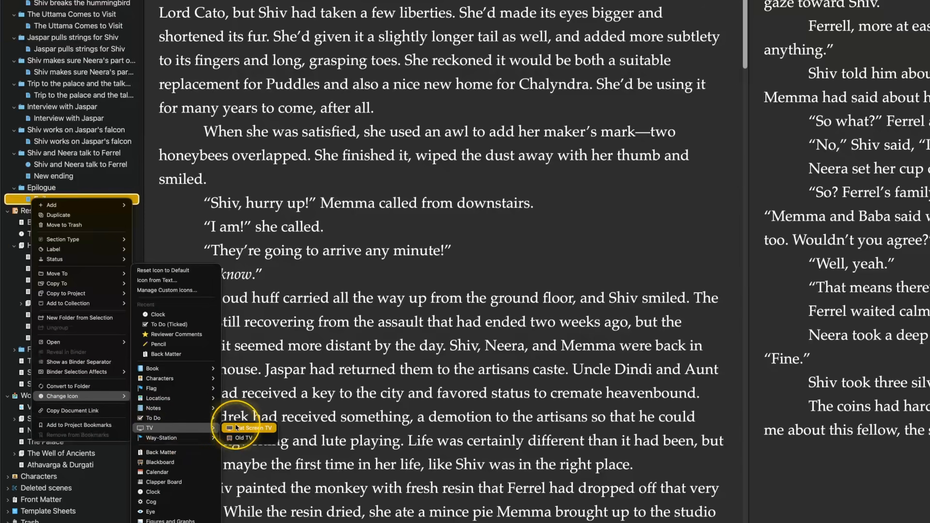
pyautogui.click(237, 428)
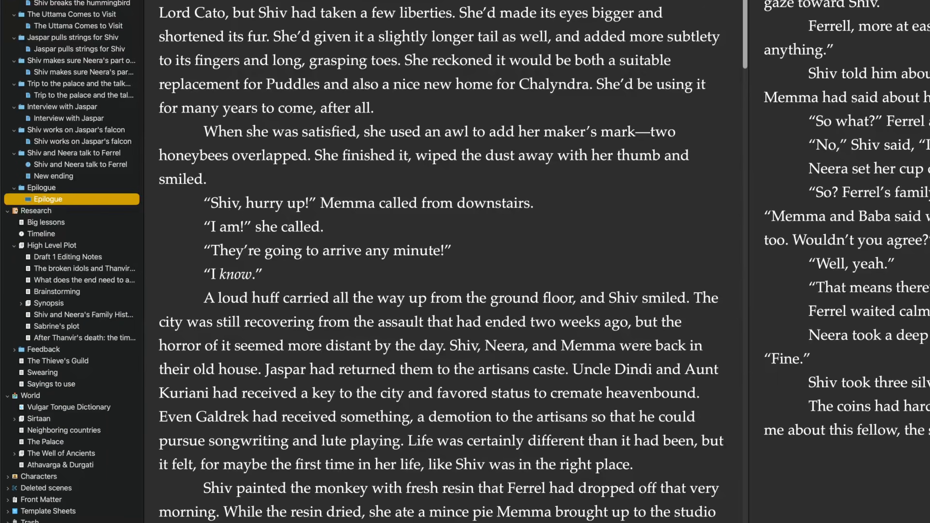
# Step: Give the Timeline document a text-based icon using the dragon emoji
pyautogui.rightClick(35, 234)
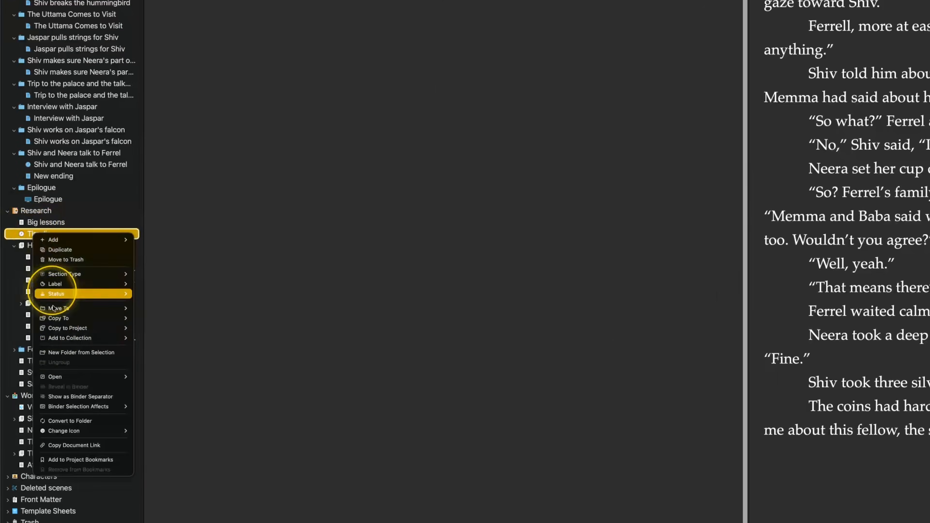
pyautogui.moveTo(76, 405)
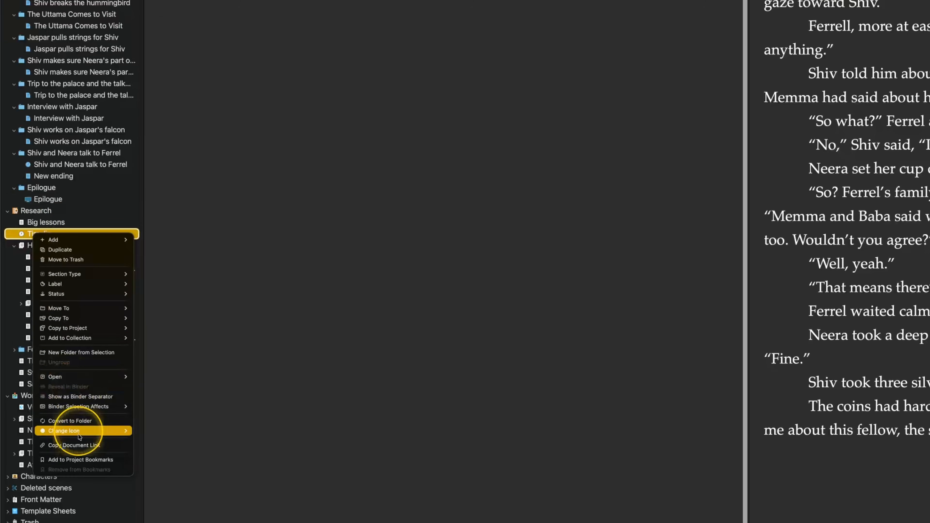
pyautogui.moveTo(78, 433)
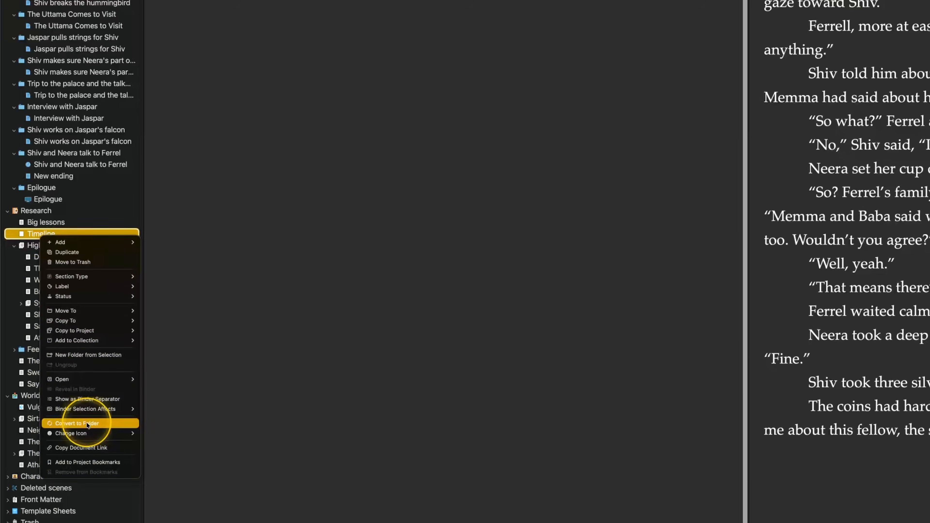
pyautogui.moveTo(87, 429)
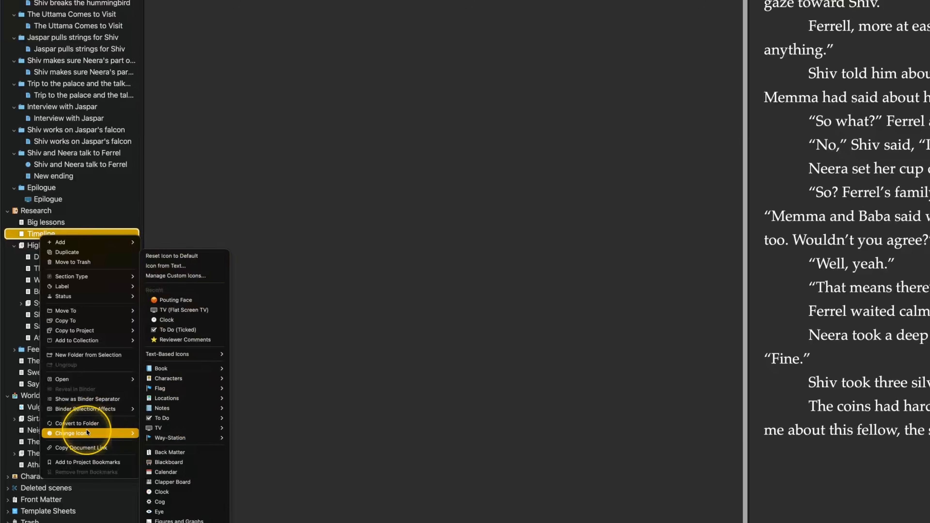
pyautogui.click(167, 266)
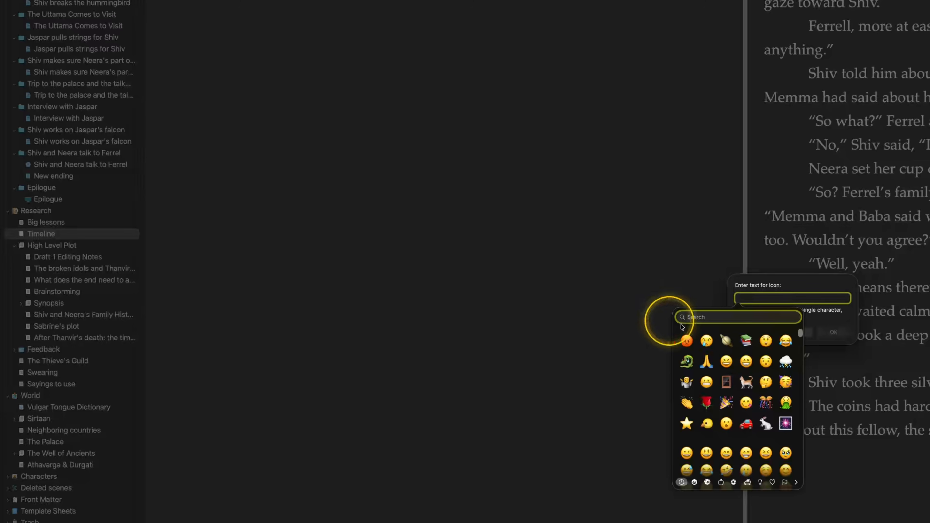
pyautogui.click(686, 362)
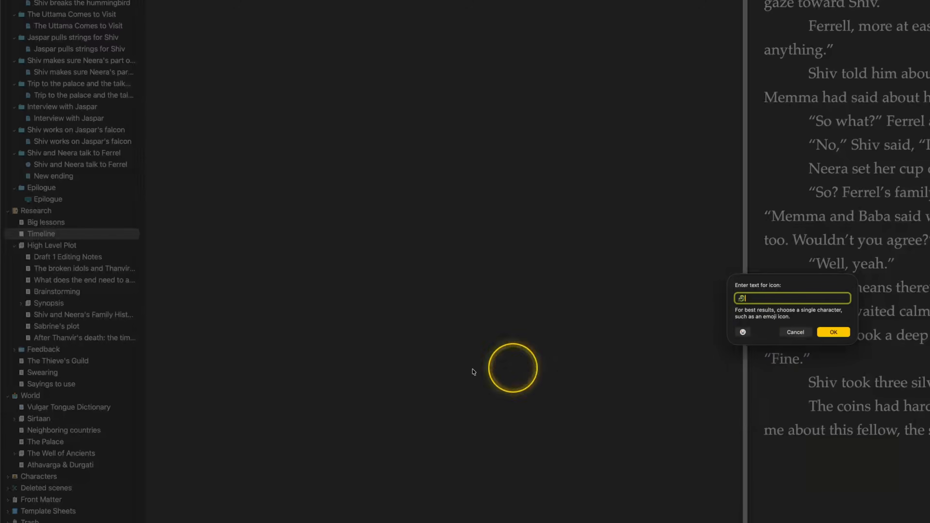
pyautogui.click(840, 332)
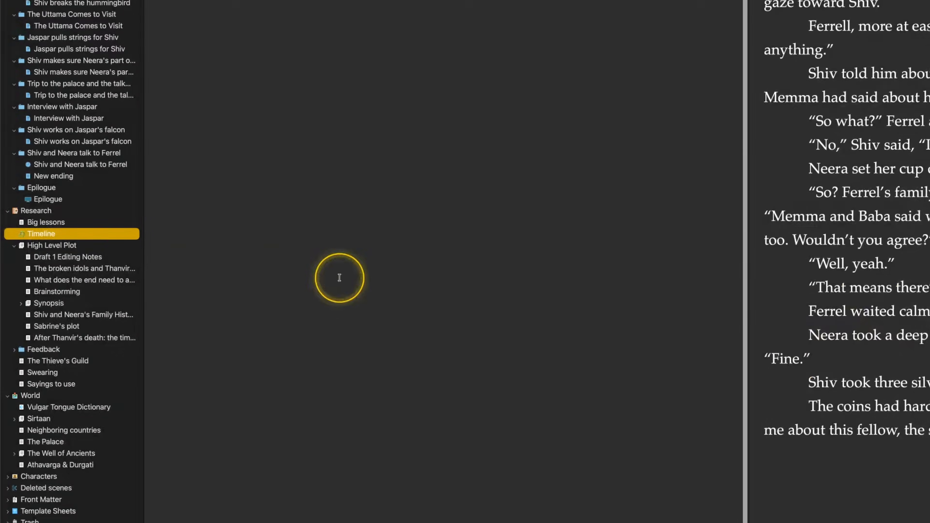
# Step: Reset the Timeline document's icon to the default
pyautogui.rightClick(23, 235)
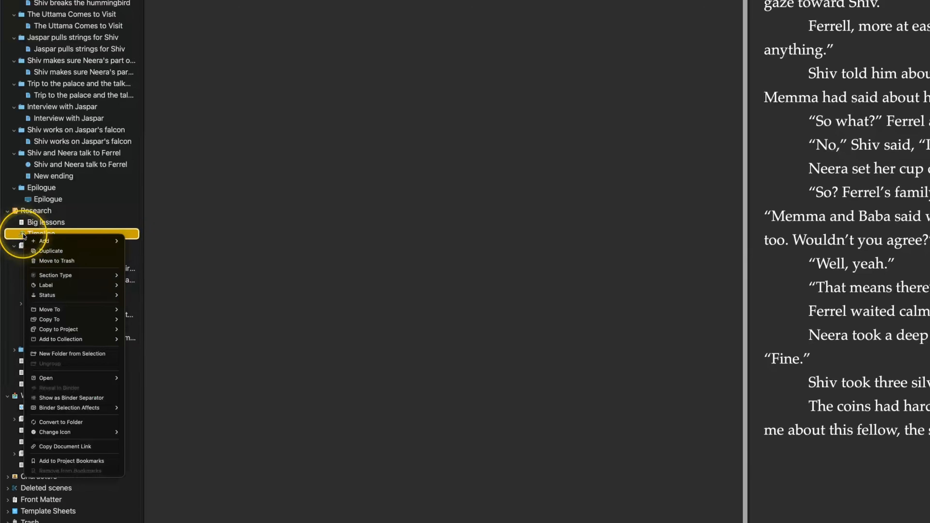
pyautogui.moveTo(109, 435)
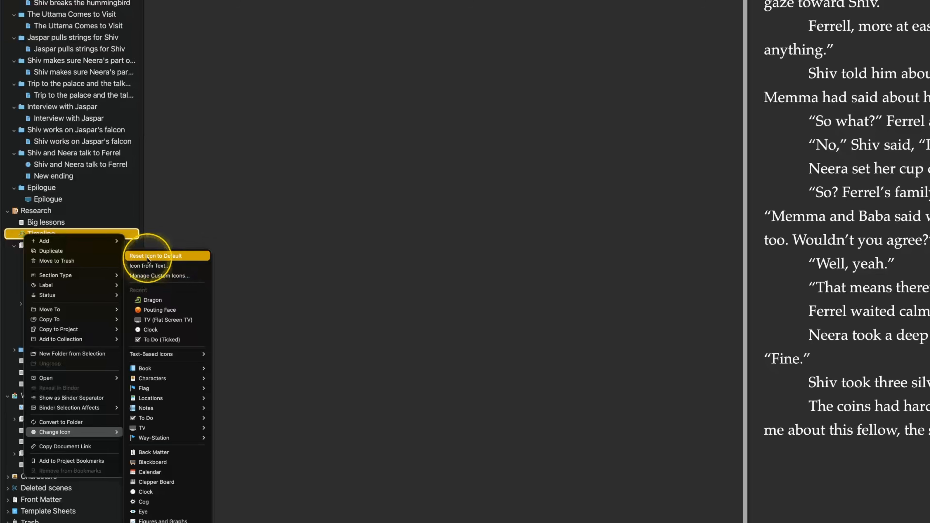
pyautogui.click(175, 257)
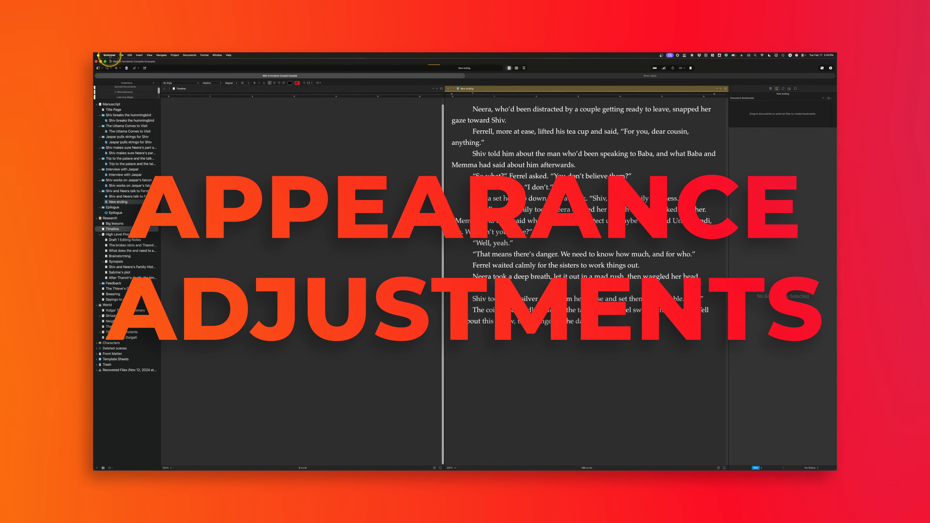
# Step: Switch the application appearance to Light, and return it to Dark
pyautogui.click(110, 56)
pyautogui.moveTo(112, 74)
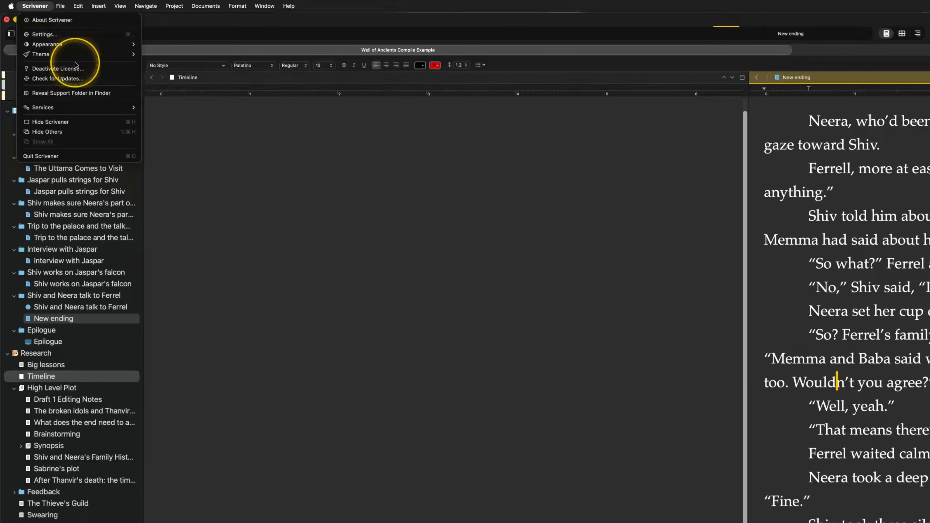
pyautogui.moveTo(74, 46)
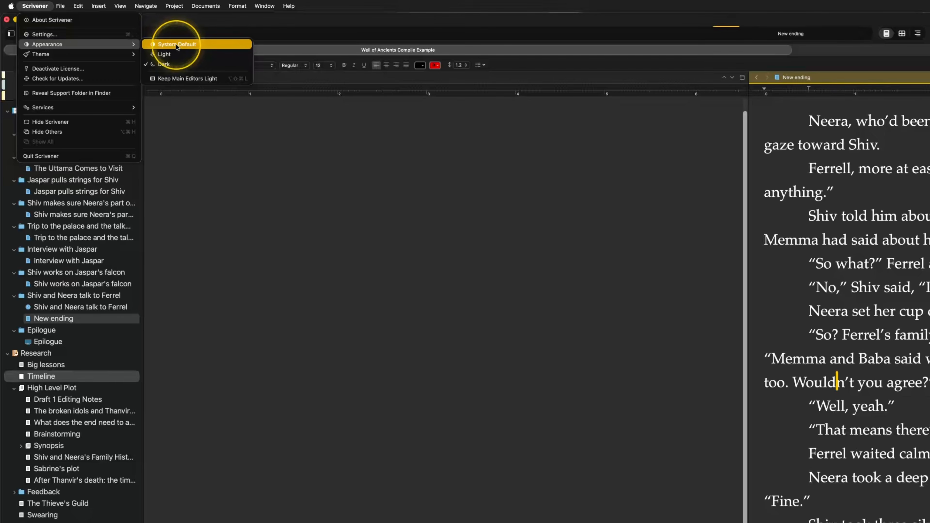
pyautogui.click(166, 55)
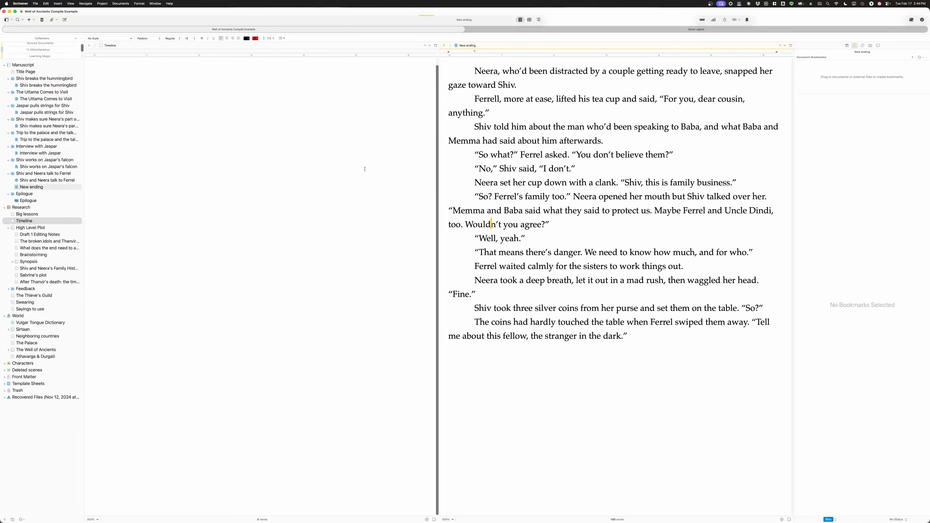
pyautogui.click(20, 3)
pyautogui.moveTo(27, 25)
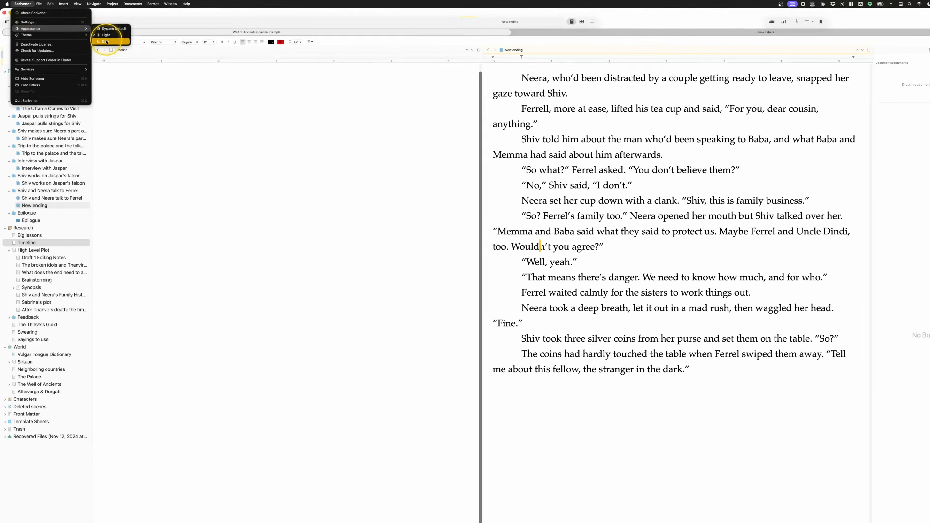
pyautogui.click(106, 42)
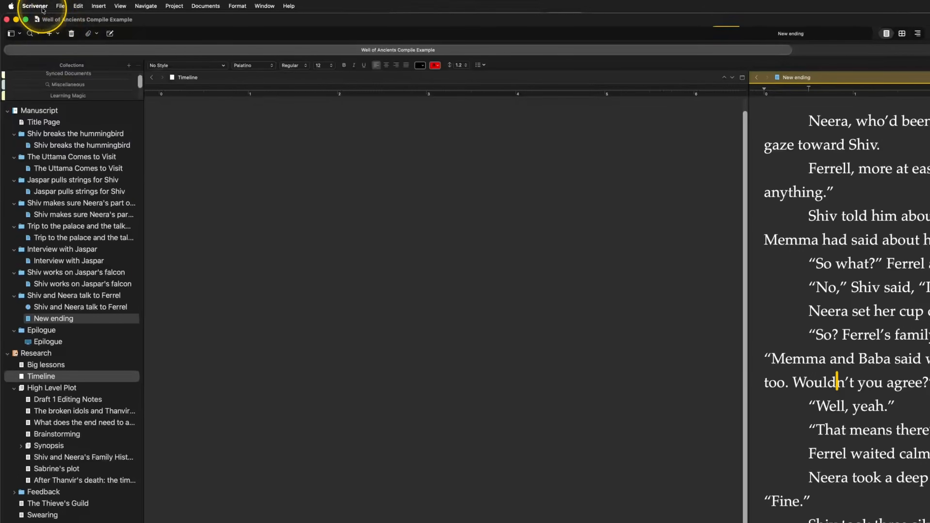
# Step: Keep the main editors light while the rest of the interface uses the Dark appearance
pyautogui.click(23, 4)
pyautogui.moveTo(59, 44)
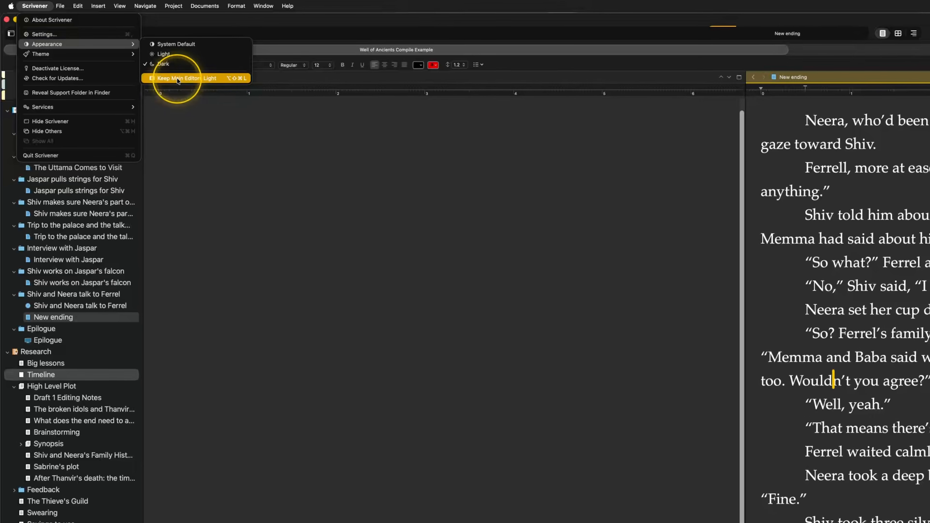
pyautogui.click(176, 78)
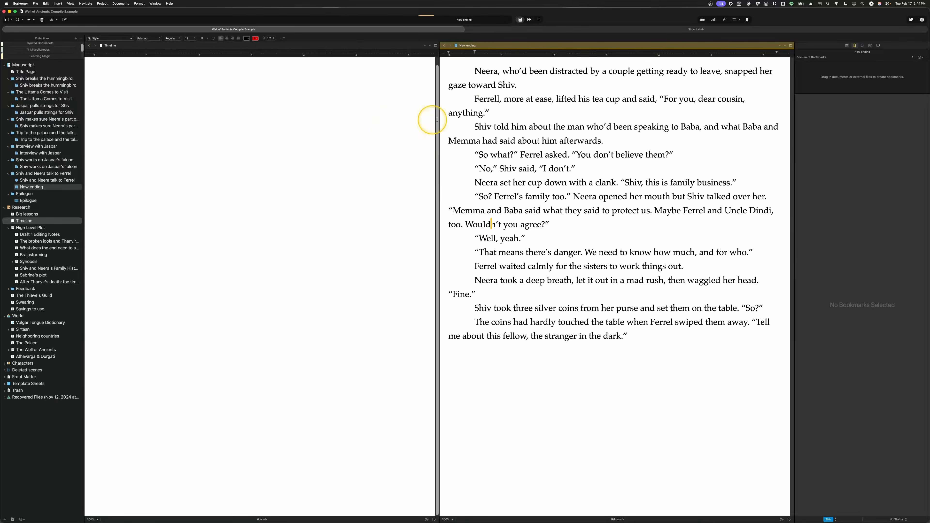
# Step: Remove the editor split, keeping only the Timeline document, and set its text zoom to 150%
pyautogui.click(435, 46)
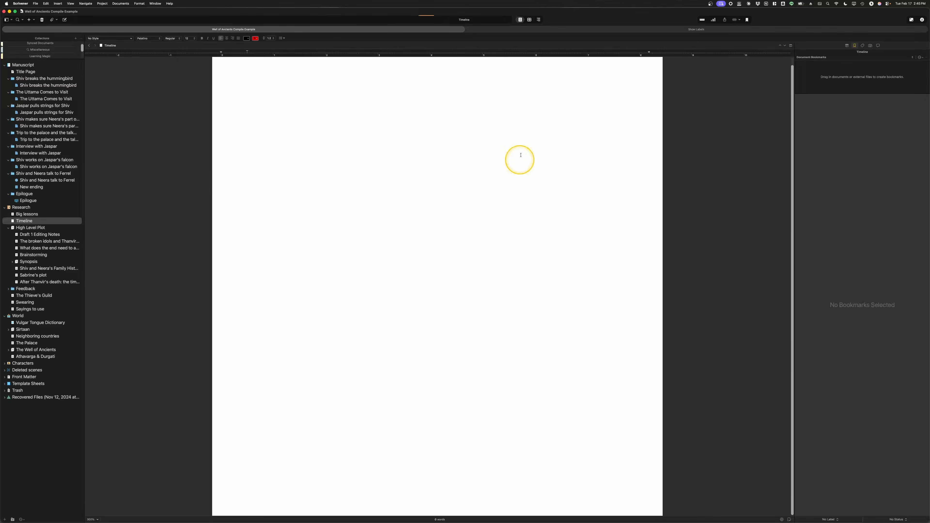
pyautogui.click(96, 520)
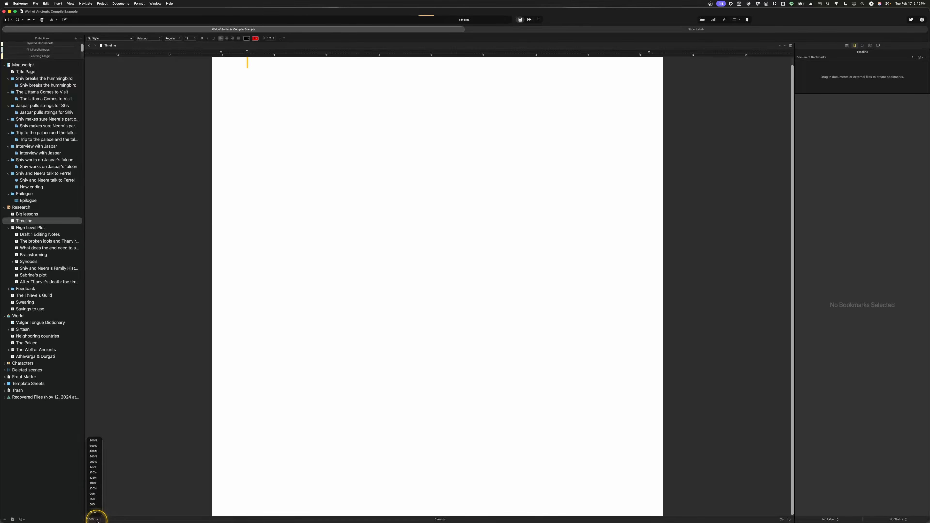
pyautogui.click(93, 472)
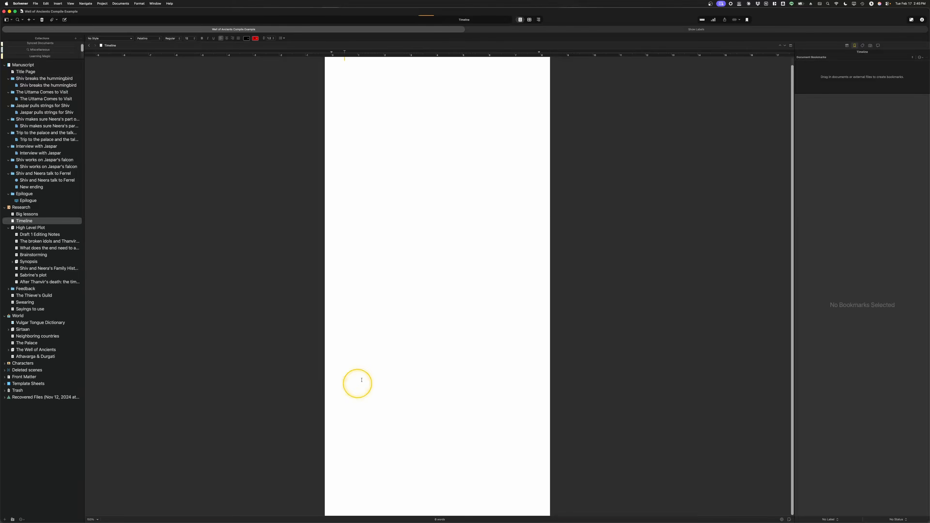
# Step: Show the Manuscript's combined text and apply the A Midsummer Night theme
pyautogui.click(23, 65)
pyautogui.scroll(-3, 478, 208)
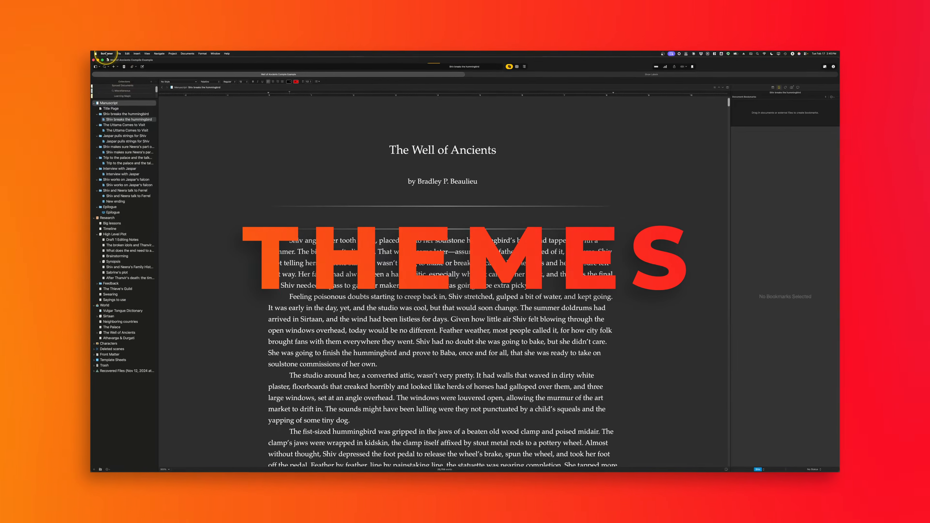
pyautogui.click(21, 4)
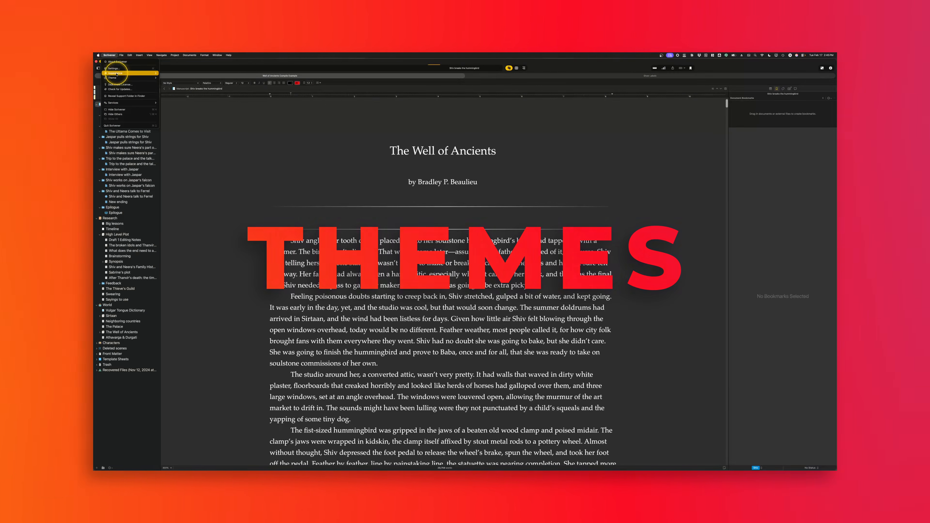
pyautogui.moveTo(121, 78)
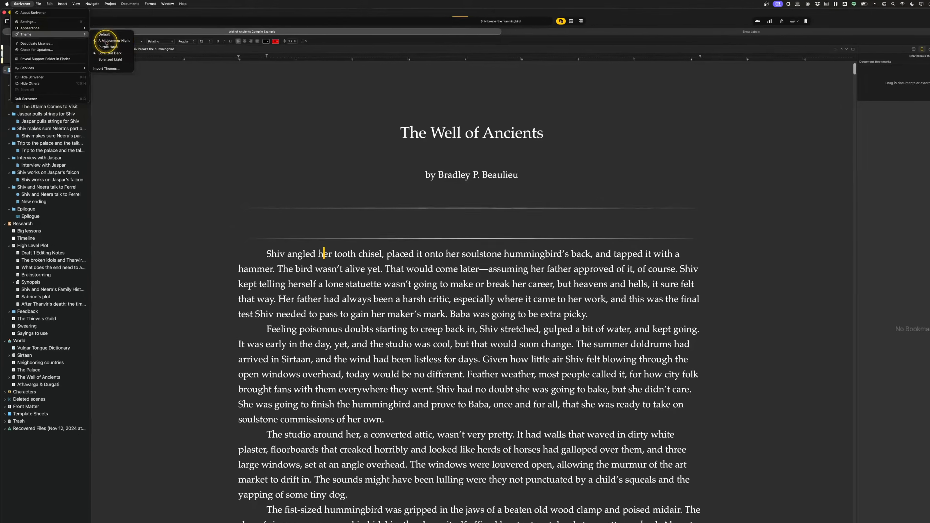
pyautogui.click(106, 41)
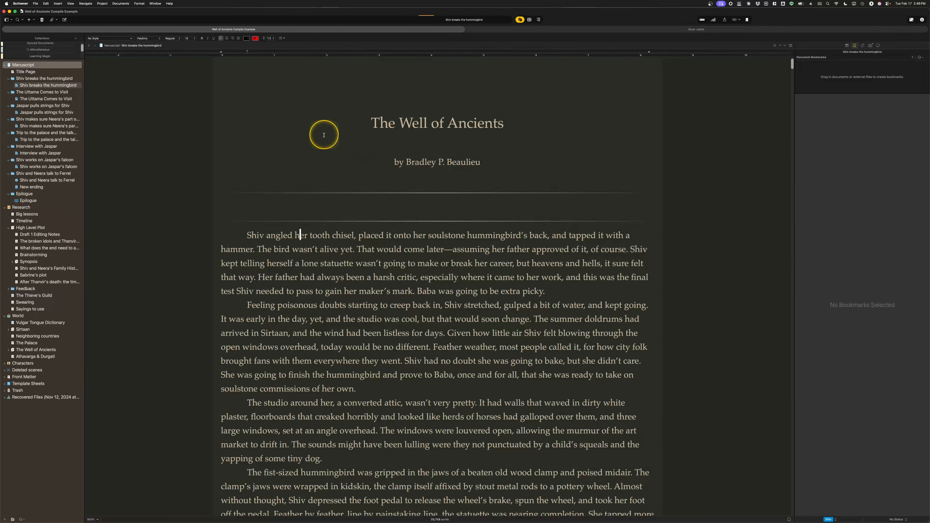
# Step: Switch the application theme to Default
pyautogui.click(21, 3)
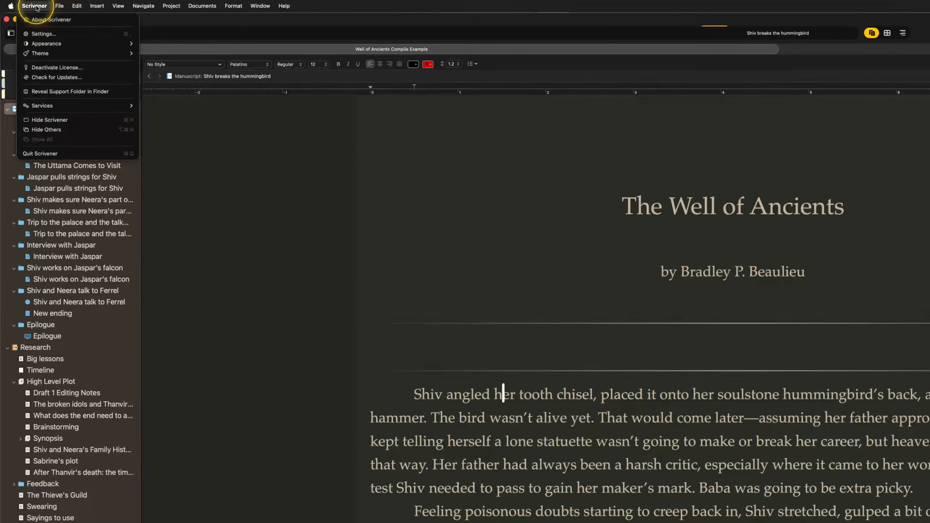
pyautogui.moveTo(39, 33)
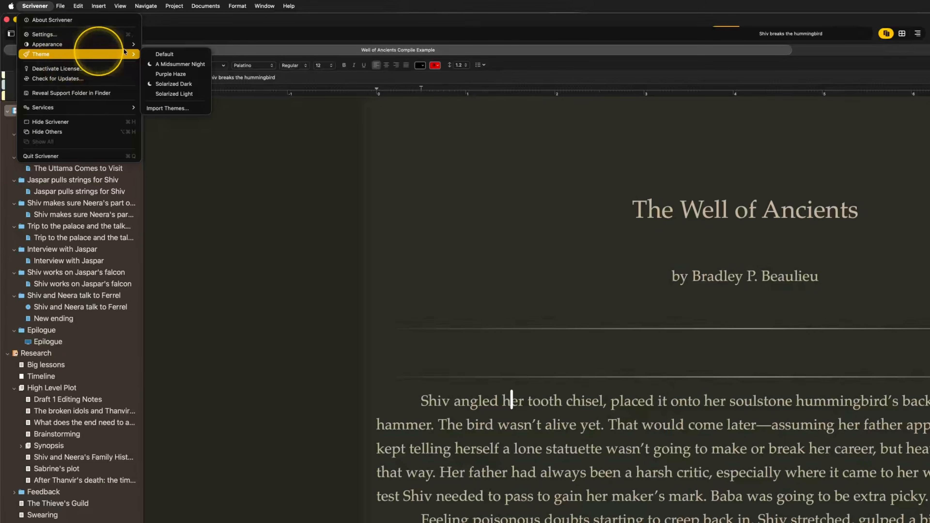
pyautogui.click(182, 75)
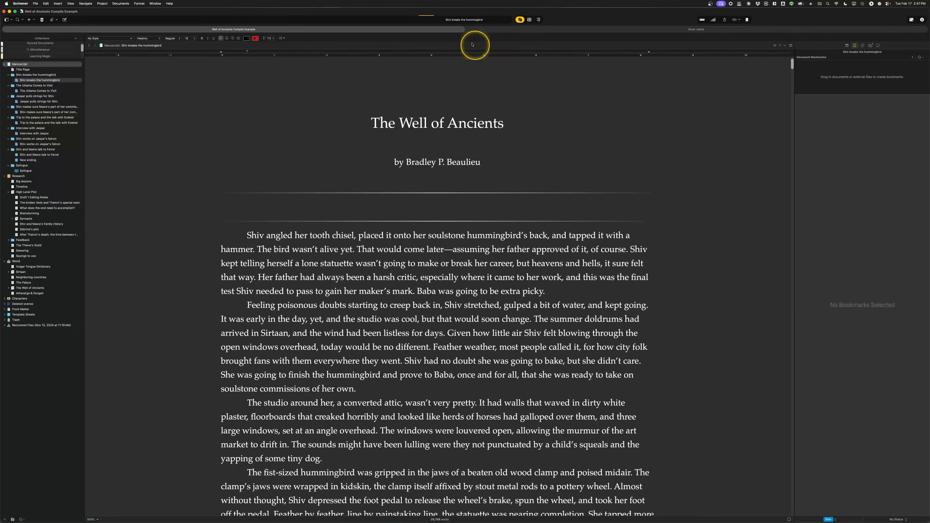
# Step: Widen the inspector in the Well of Ancients Compile Example project until it takes up nearly half of the window
pyautogui.moveTo(793, 92); pyautogui.dragTo(653, 129)
pyautogui.moveTo(519, 139); pyautogui.dragTo(512, 140)
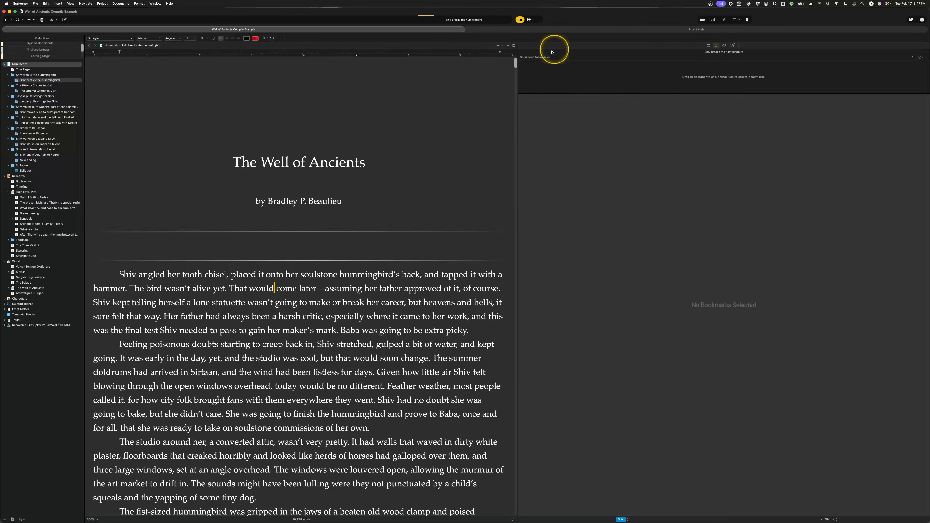
# Step: In the Show Labels project, split the editor side by side, then narrow the inspector and widen the binder
pyautogui.click(675, 29)
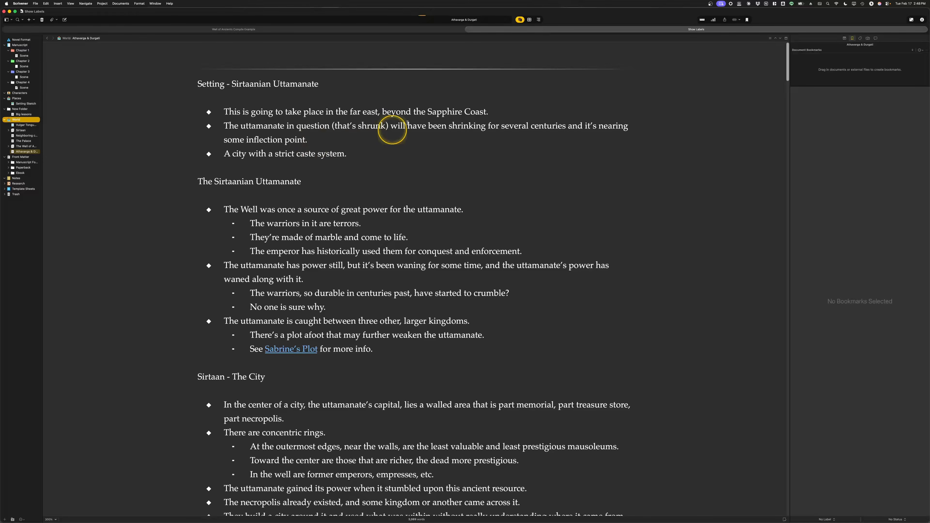
pyautogui.click(787, 39)
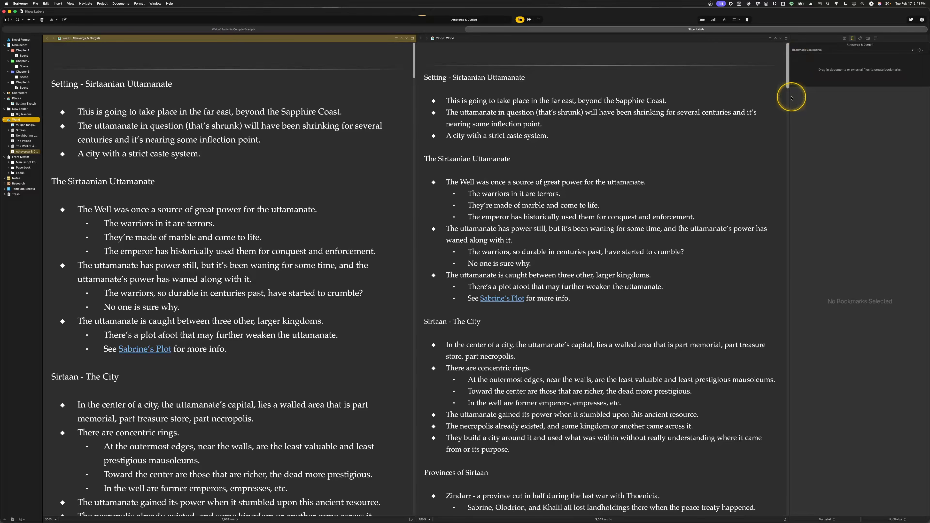
pyautogui.moveTo(790, 97); pyautogui.dragTo(857, 141)
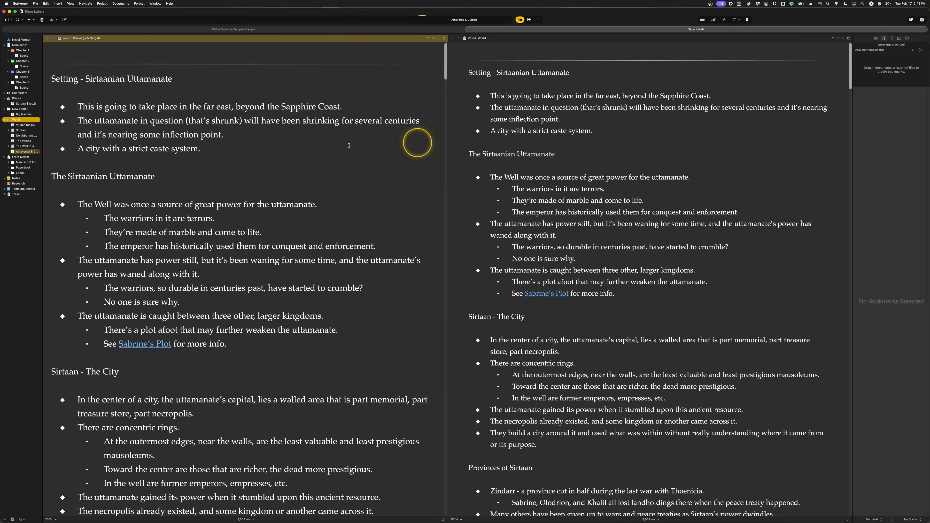
pyautogui.moveTo(43, 135); pyautogui.dragTo(83, 181)
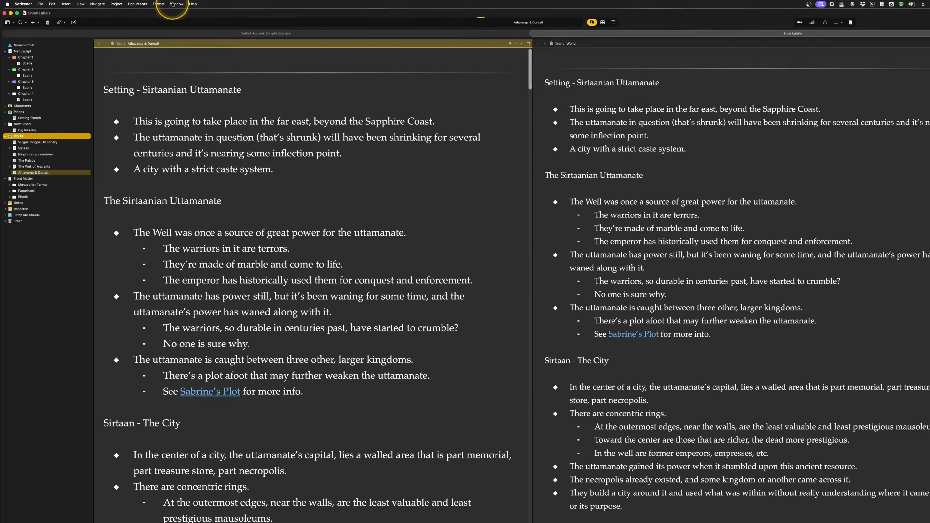
# Step: Save the current window arrangement as a new layout in the layout manager, and close the manager
pyautogui.click(173, 4)
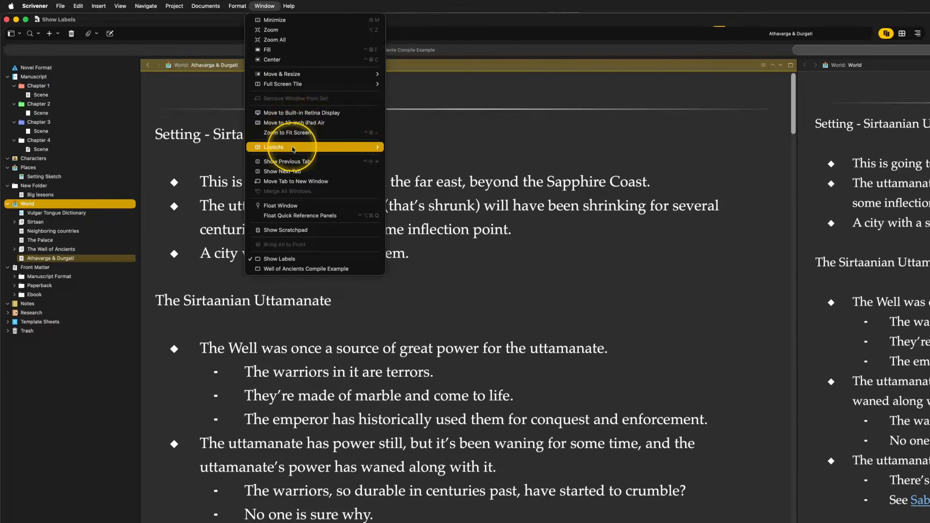
pyautogui.moveTo(293, 148)
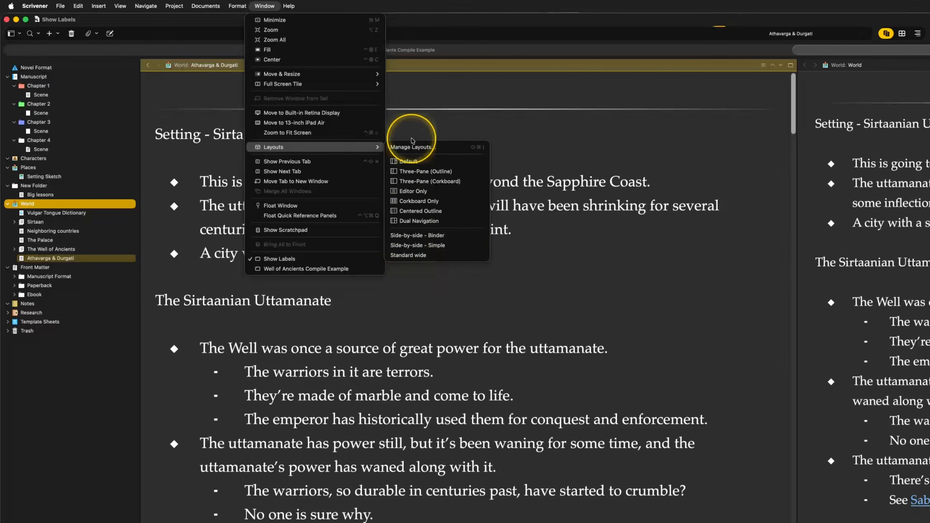
pyautogui.click(412, 147)
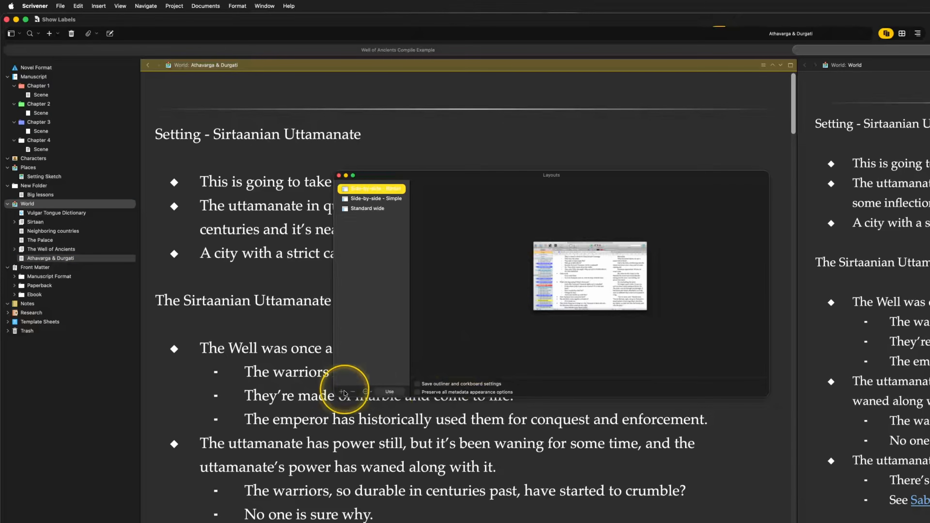
pyautogui.click(341, 392)
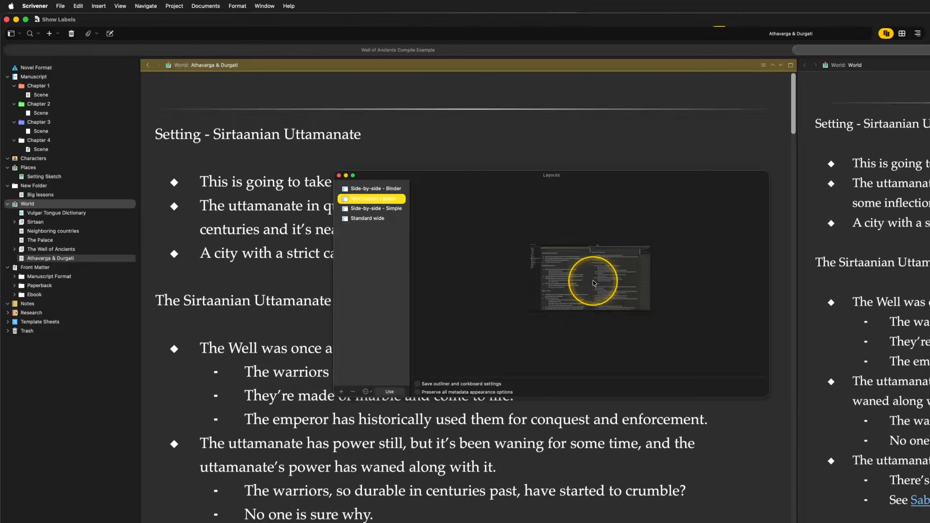
pyautogui.click(339, 176)
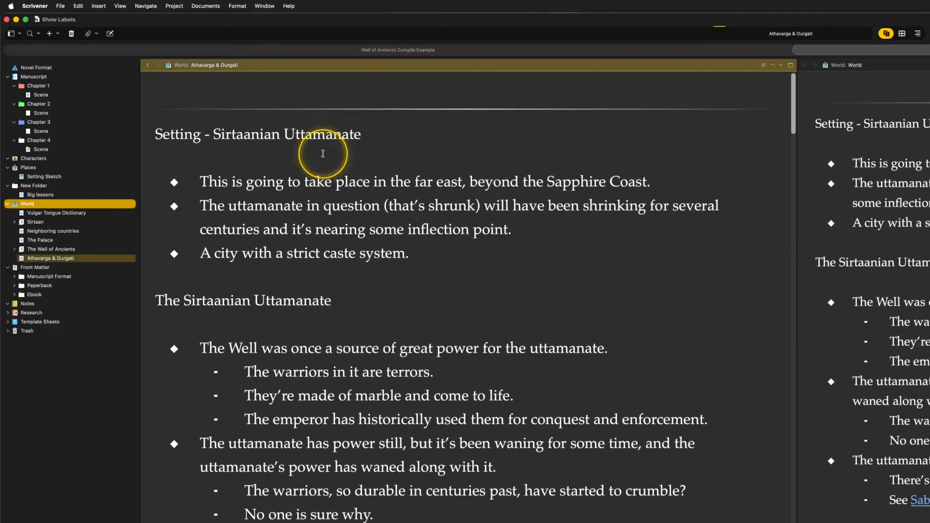
# Step: Apply the saved New Layout to the Show Labels project and to the Well of Ancients Compile Example project
pyautogui.click(265, 6)
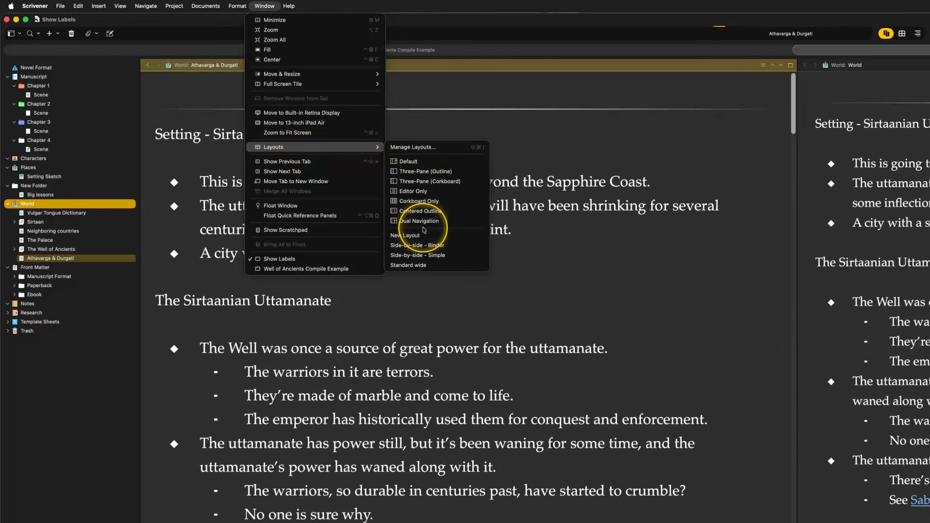
pyautogui.click(419, 237)
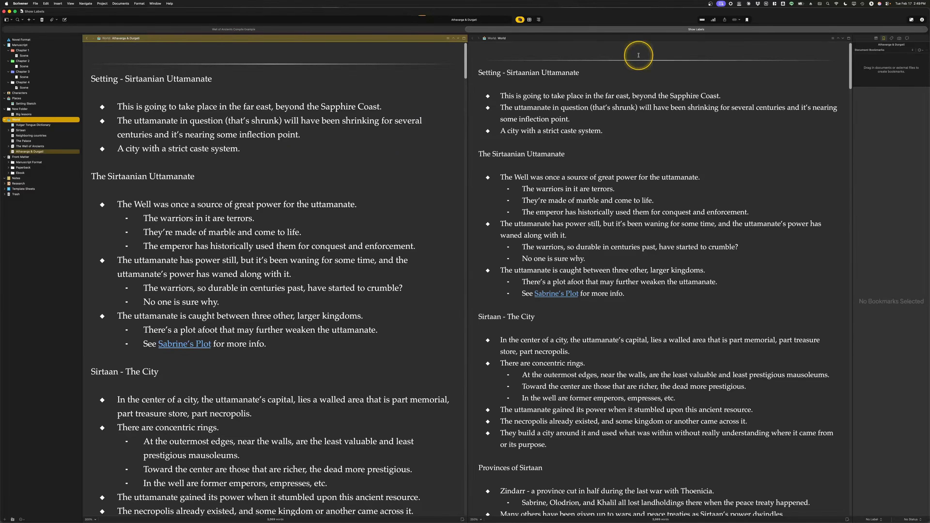
pyautogui.click(224, 30)
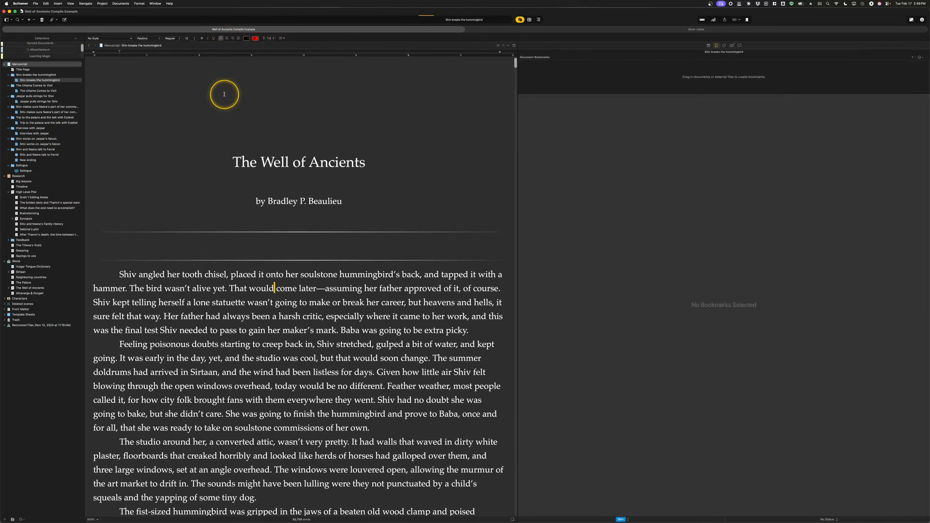
pyautogui.click(155, 3)
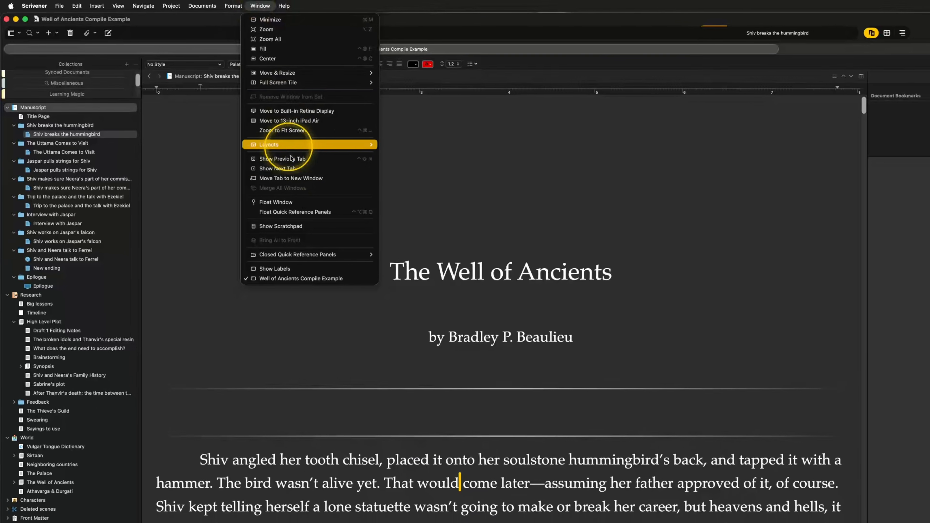
pyautogui.moveTo(293, 145)
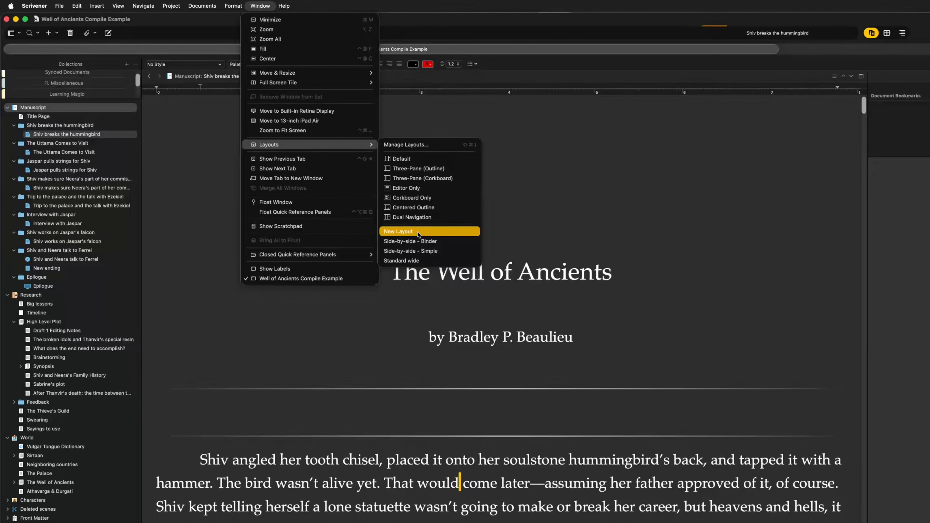
pyautogui.click(425, 236)
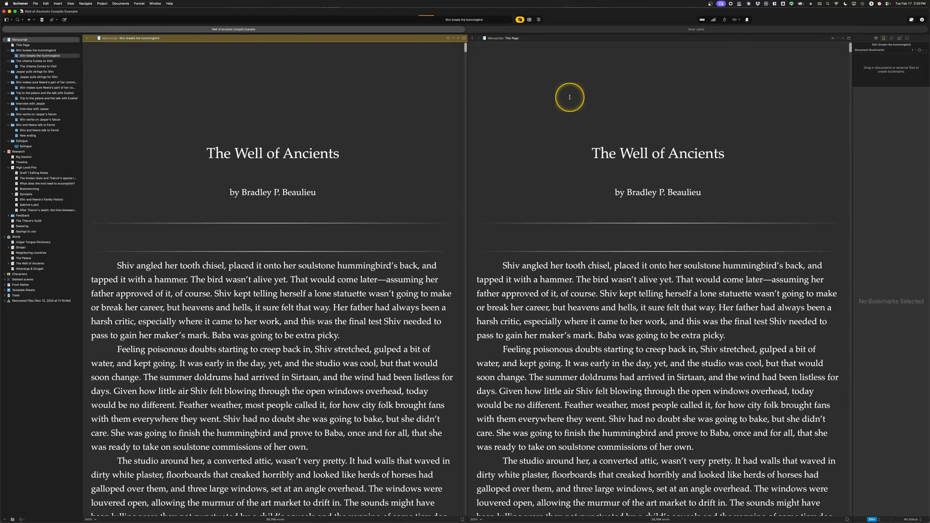
# Step: Switch between the Well of Ancients Compile Example and Show Labels projects to compare their window arrangements, ending in Show Labels
pyautogui.click(428, 106)
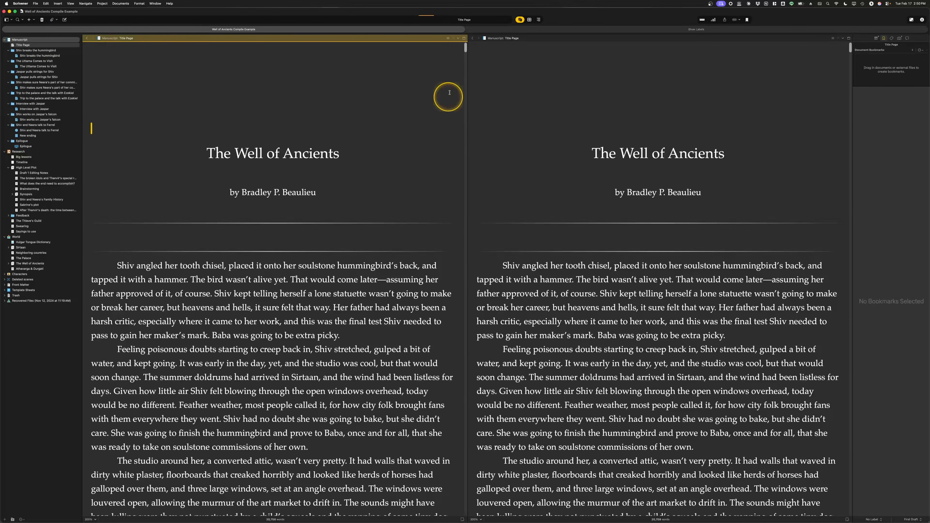
pyautogui.click(531, 29)
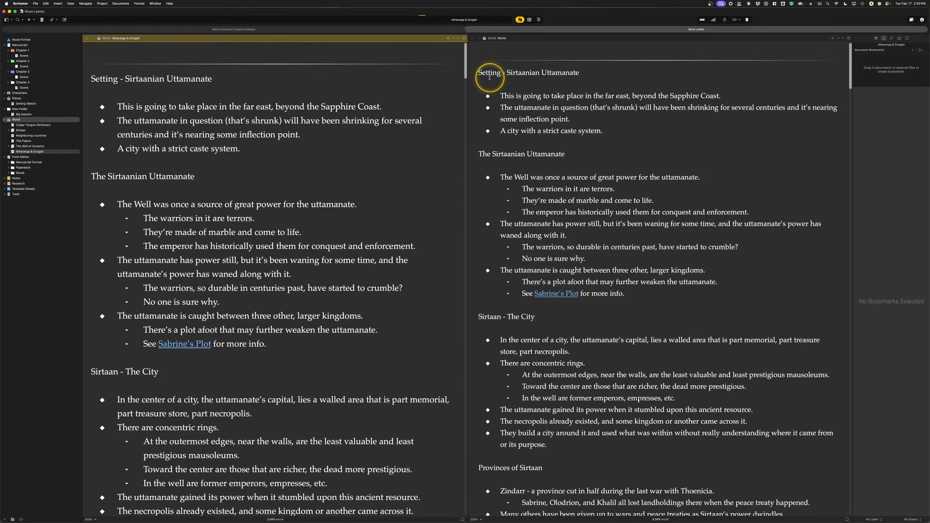
pyautogui.click(348, 30)
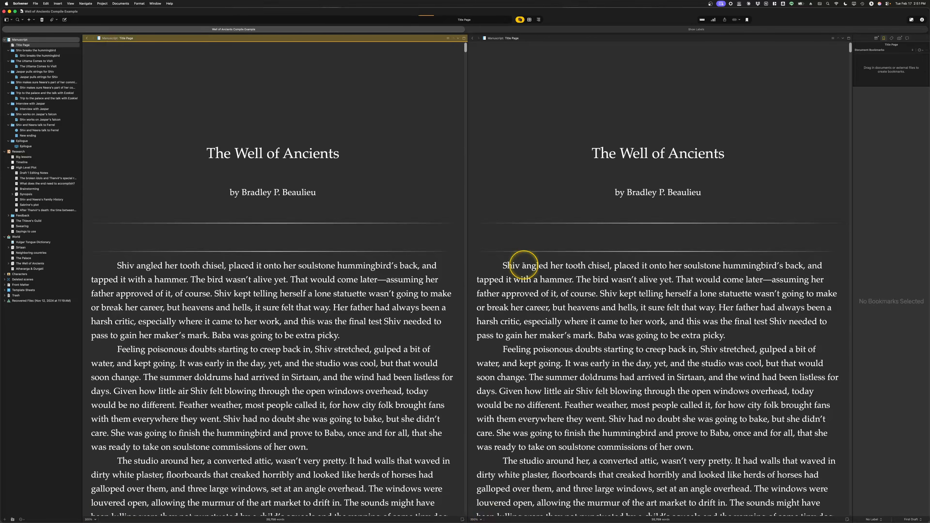
pyautogui.click(659, 29)
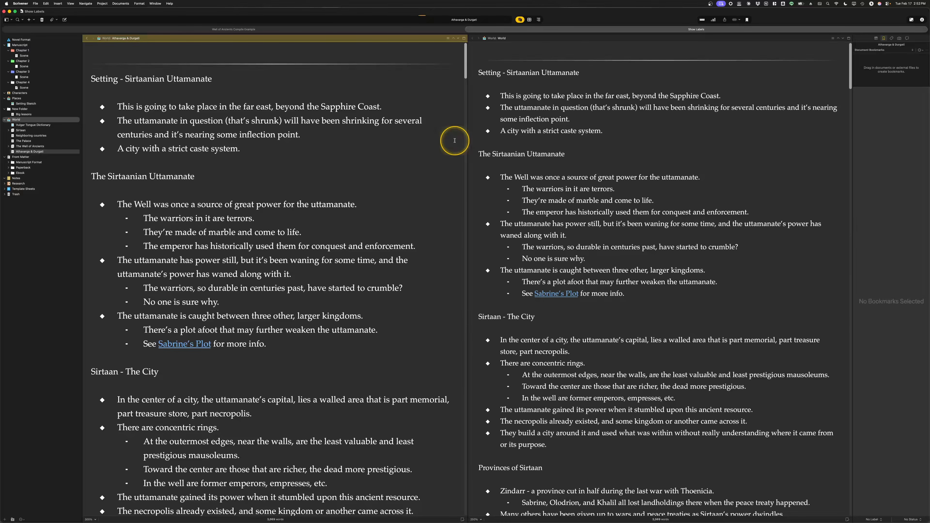
# Step: View the list of available window layouts, and close it without choosing one
pyautogui.click(281, 87)
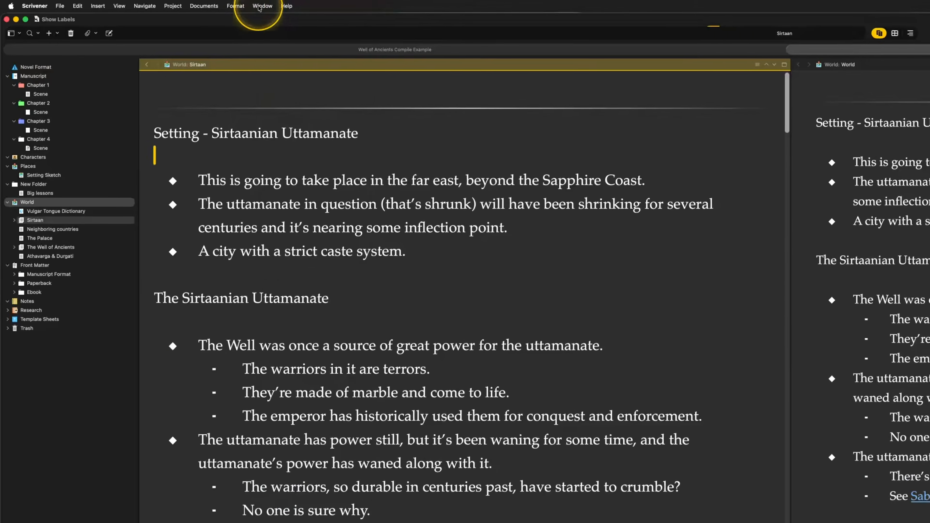
pyautogui.click(259, 6)
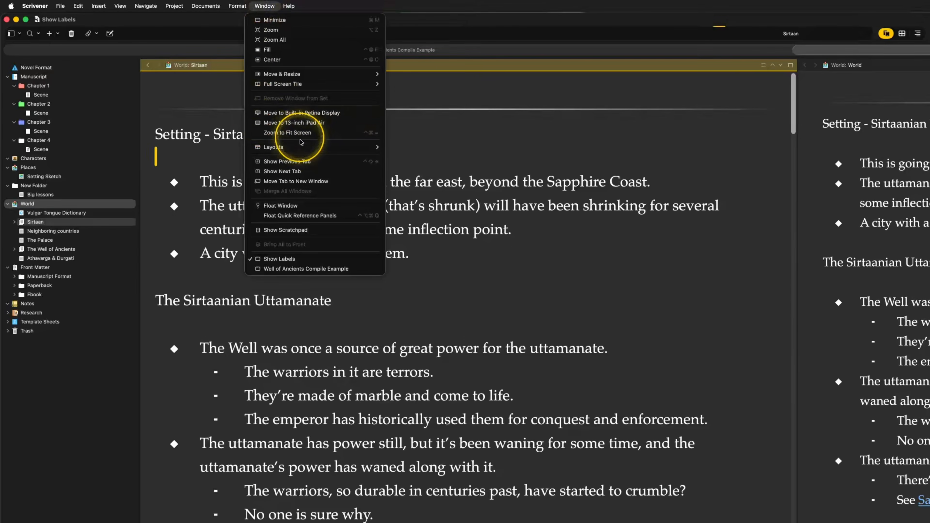
pyautogui.moveTo(290, 145)
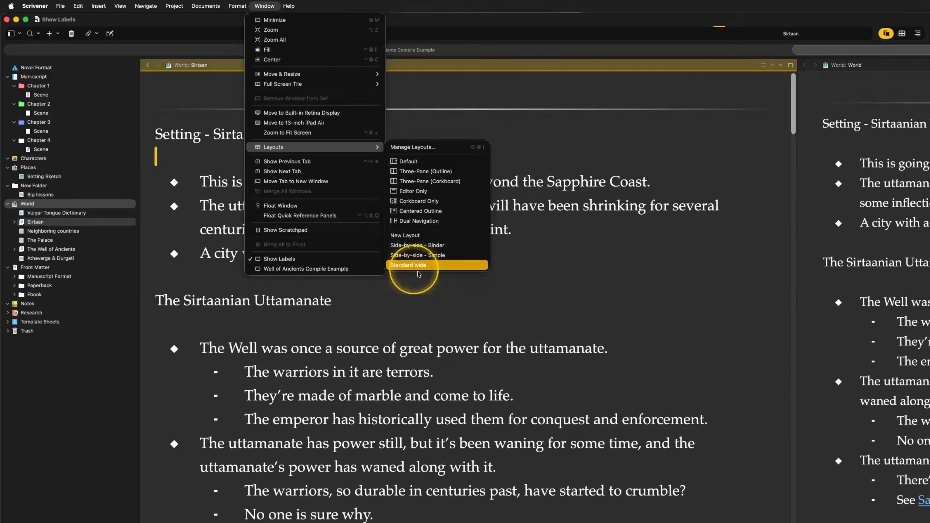
pyautogui.click(748, 285)
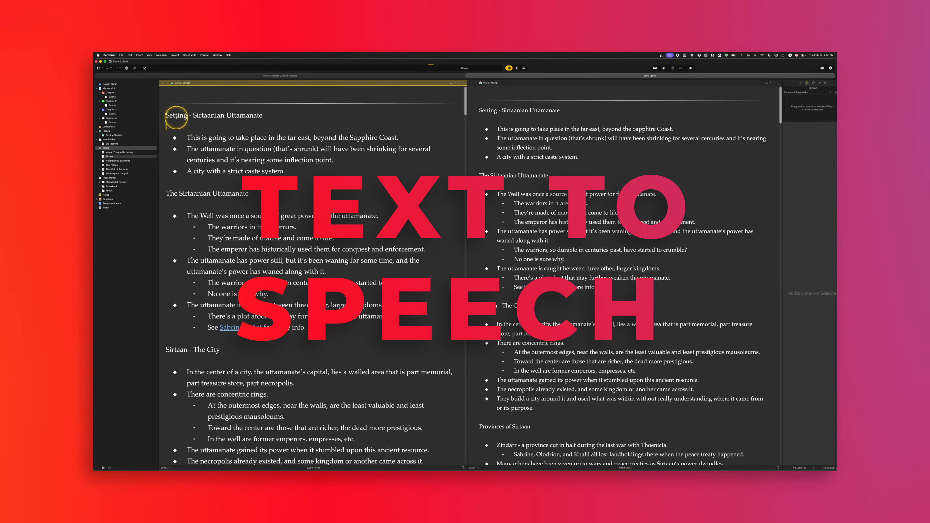
# Step: Open Chapter 1 and start text-to-speech from the beginning of its first paragraph
pyautogui.click(112, 122)
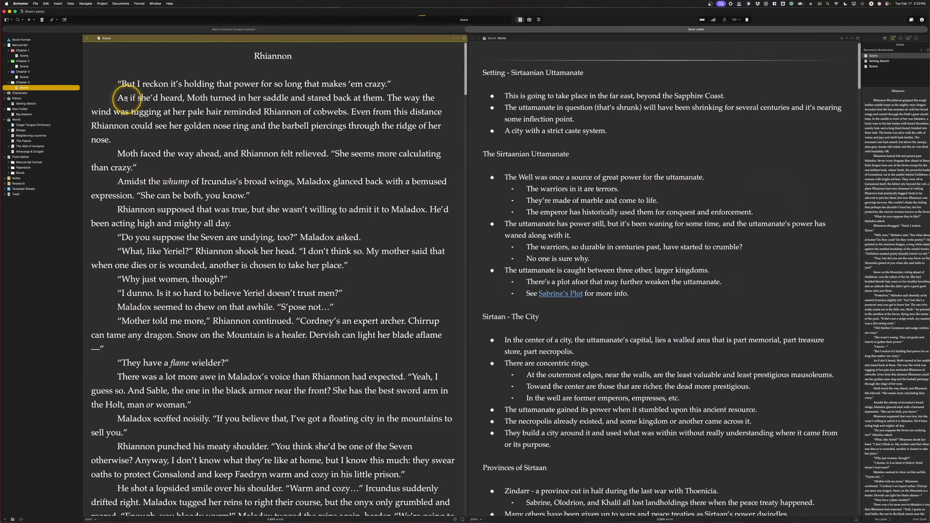
pyautogui.click(19, 51)
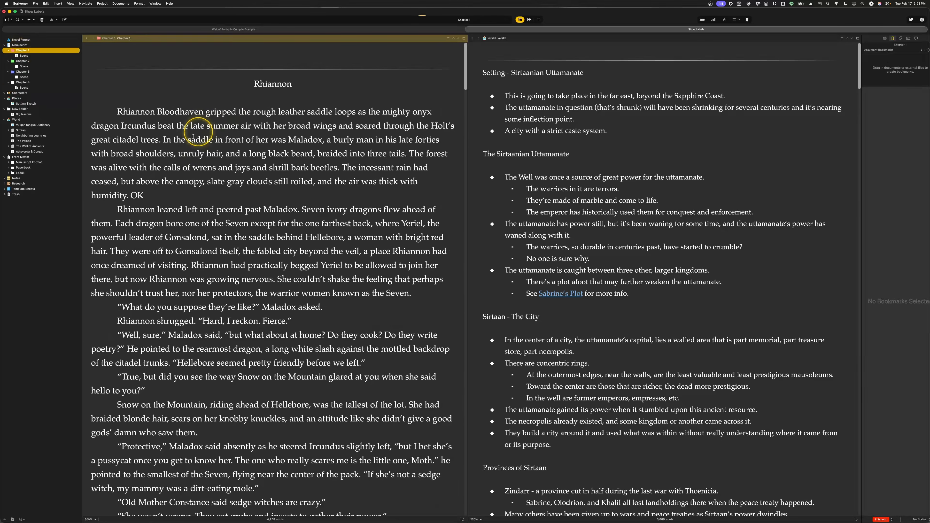
pyautogui.click(117, 112)
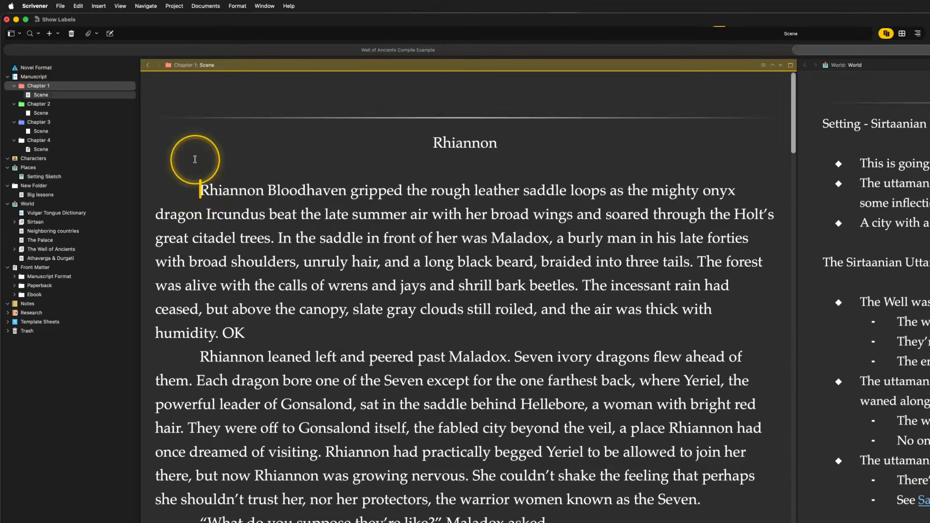
pyautogui.click(78, 6)
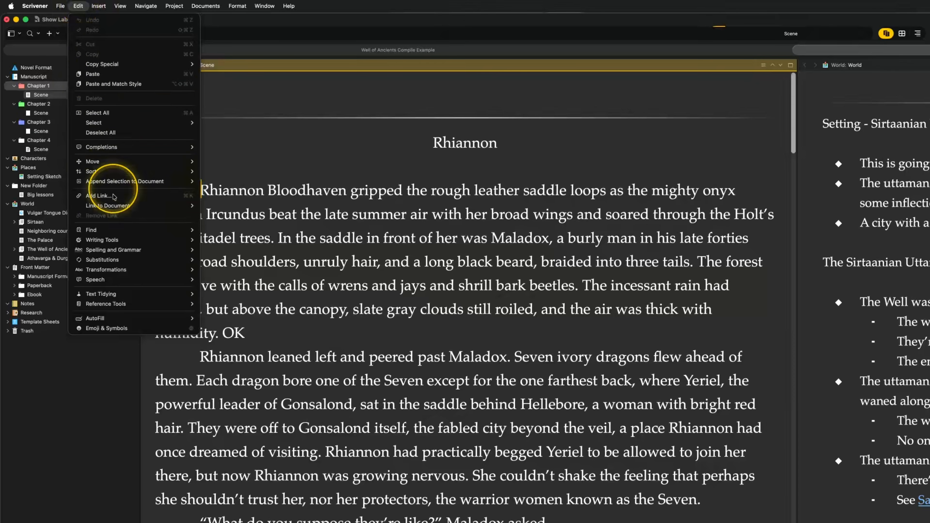
pyautogui.moveTo(110, 279)
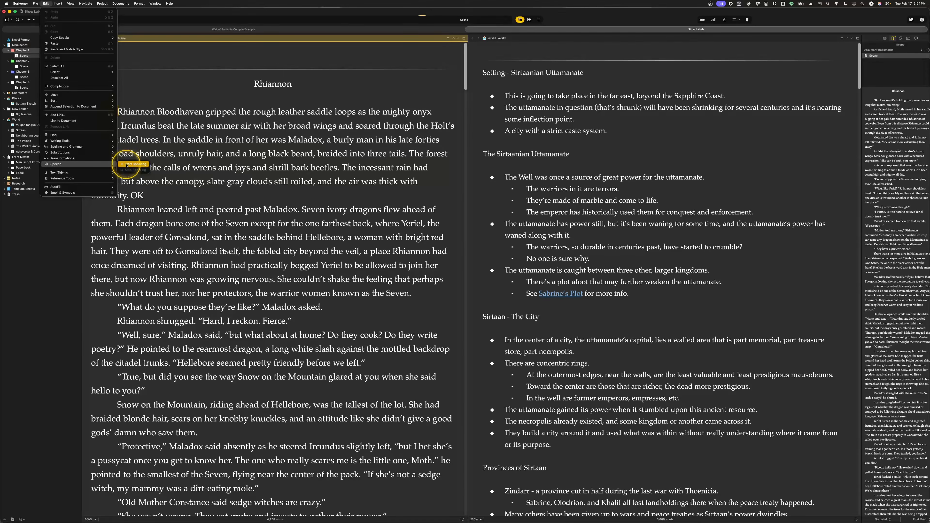
pyautogui.click(132, 164)
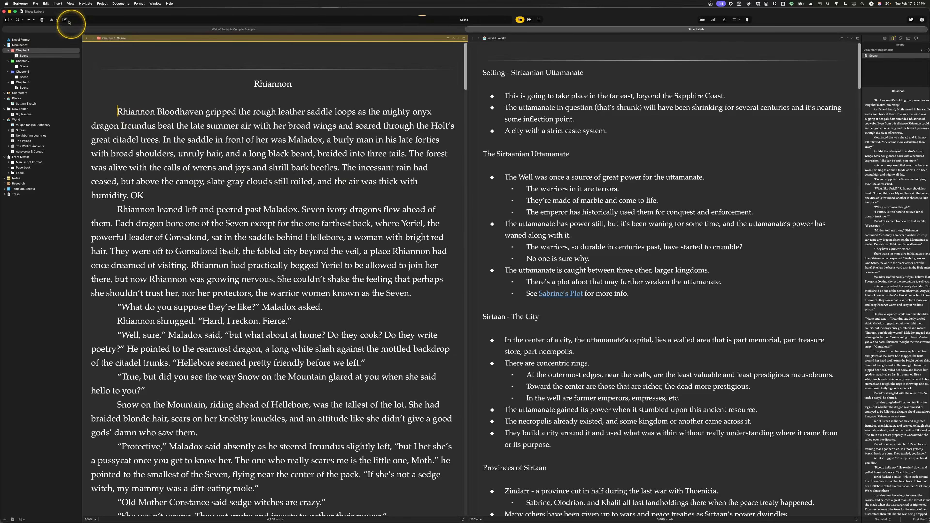
# Step: Start speaking the Chapter 1 scene text aloud with the built-in speech feature
pyautogui.click(46, 4)
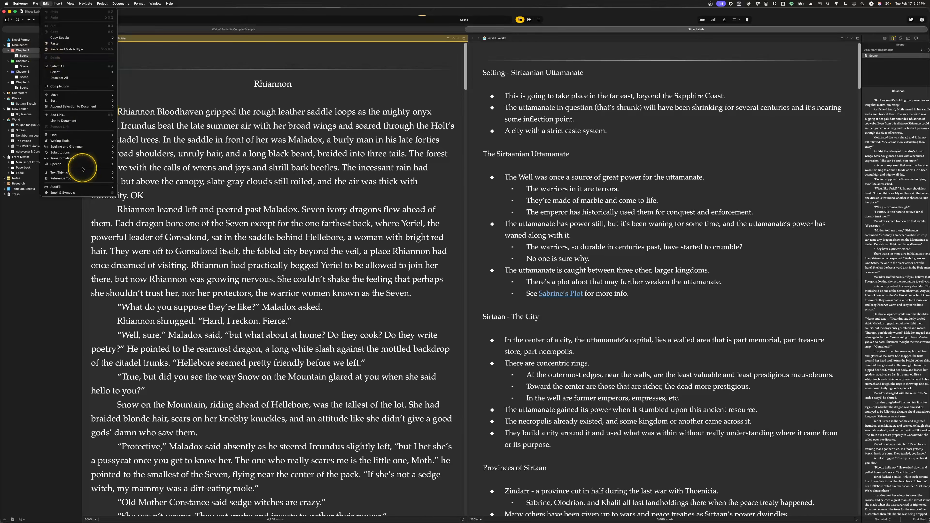
pyautogui.moveTo(96, 166)
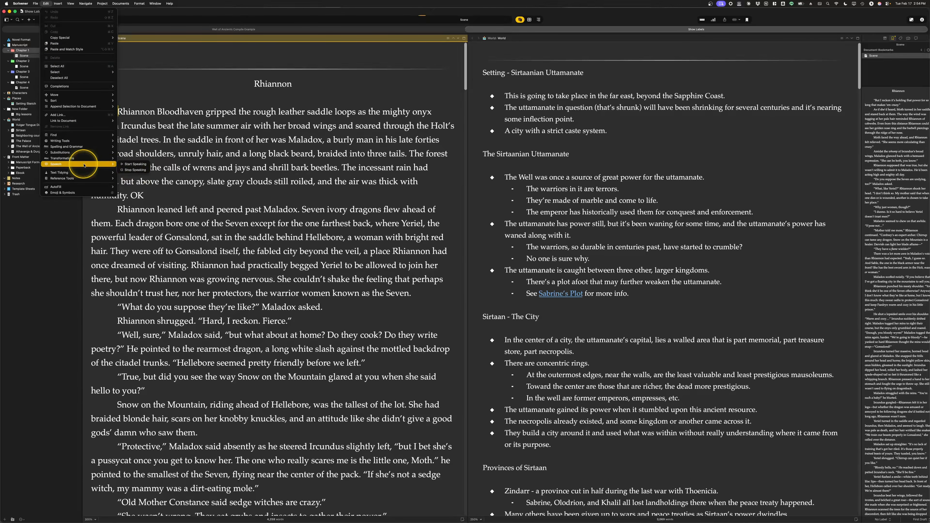
pyautogui.click(135, 164)
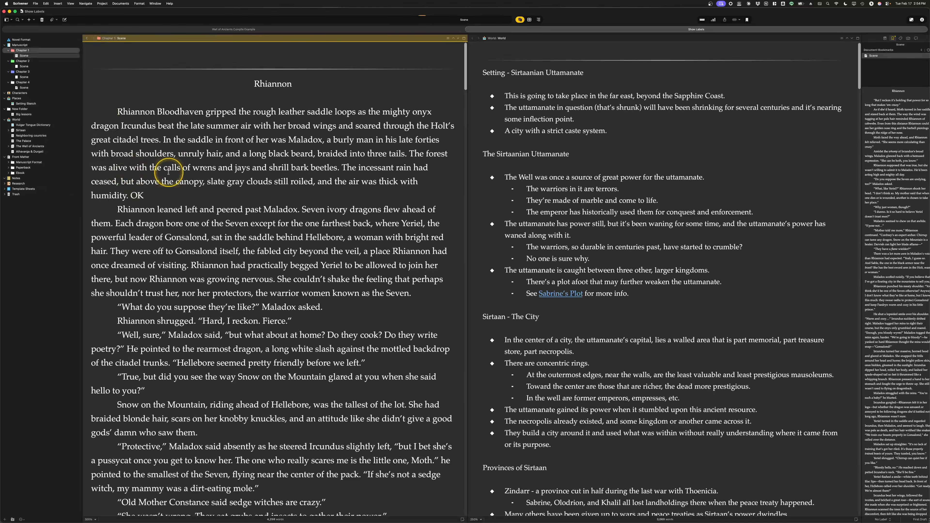
# Step: Delete the stray "OK" at the end of the scene's first paragraph, after "humidity."
pyautogui.click(149, 194)
pyautogui.press('BackSpace')
pyautogui.press('BackSpace')
pyautogui.press('BackSpace')
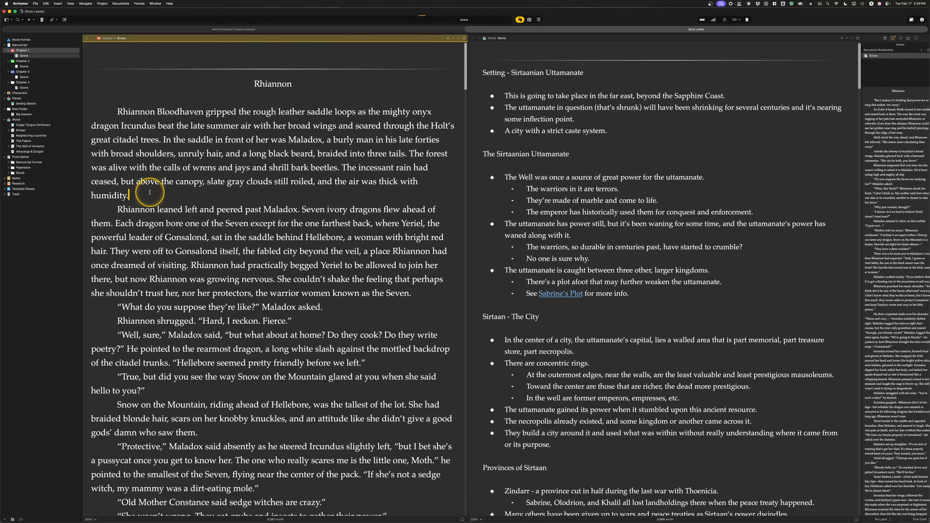
# Step: Switch to ElevenLabs Text to Speech in Safari and generate speech from the opening Rhiannon paragraph
pyautogui.press('super+Up')
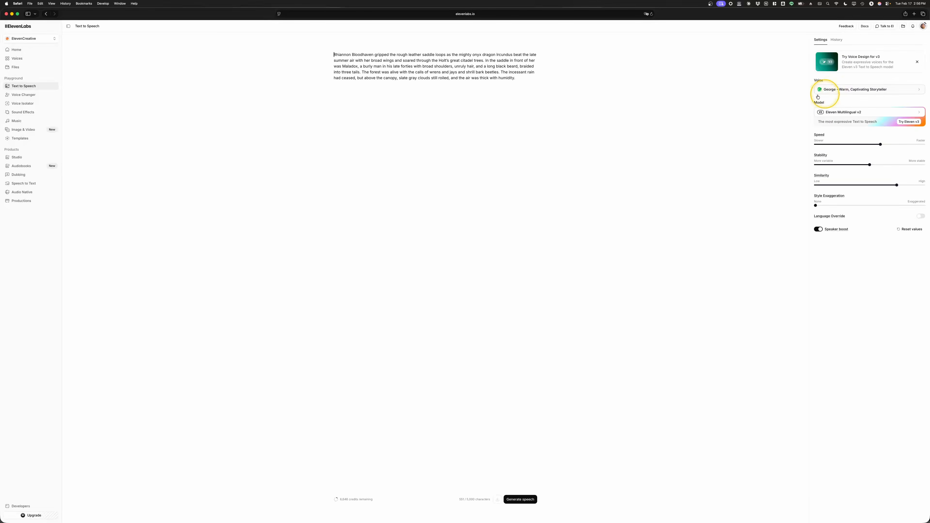
pyautogui.click(520, 499)
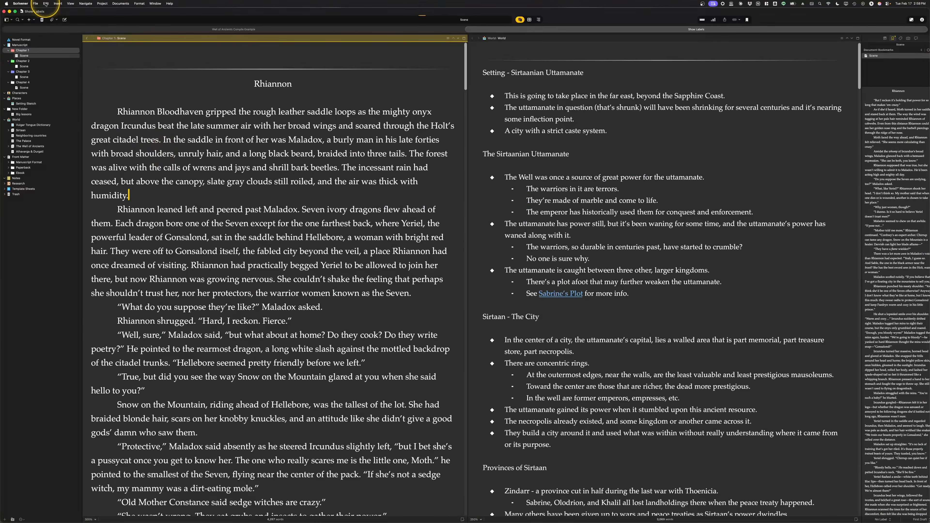
# Step: Return to the Show Labels project in Scrivener and view the Text Tidying commands without running one
pyautogui.click(129, 55)
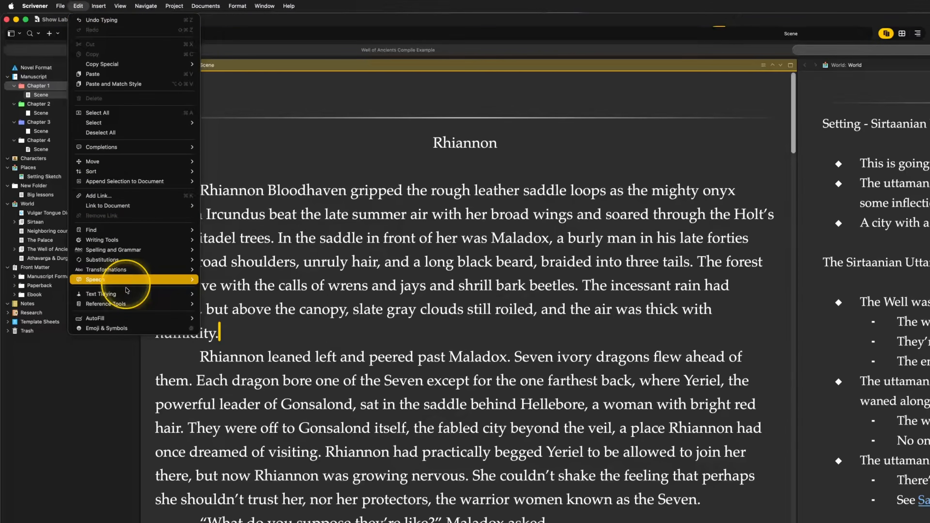
pyautogui.moveTo(80, 180)
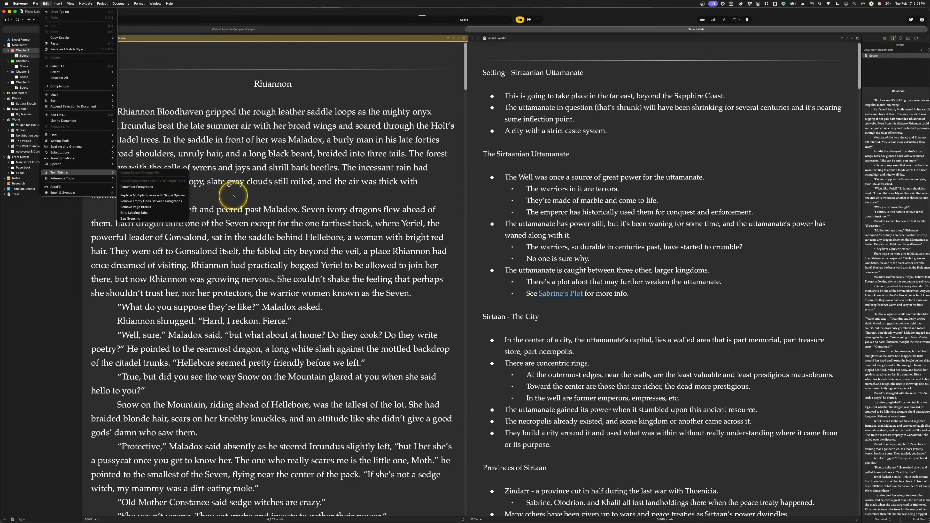
pyautogui.click(233, 197)
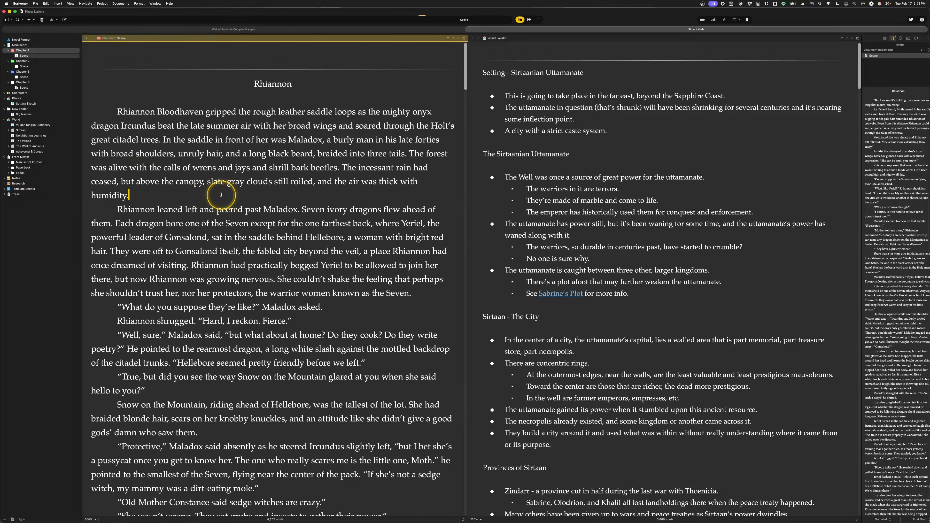
# Step: Apply strikethrough to "In the saddle in front of her was Maladox" in the first paragraph
pyautogui.moveTo(169, 139); pyautogui.dragTo(301, 139)
pyautogui.rightClick(300, 139)
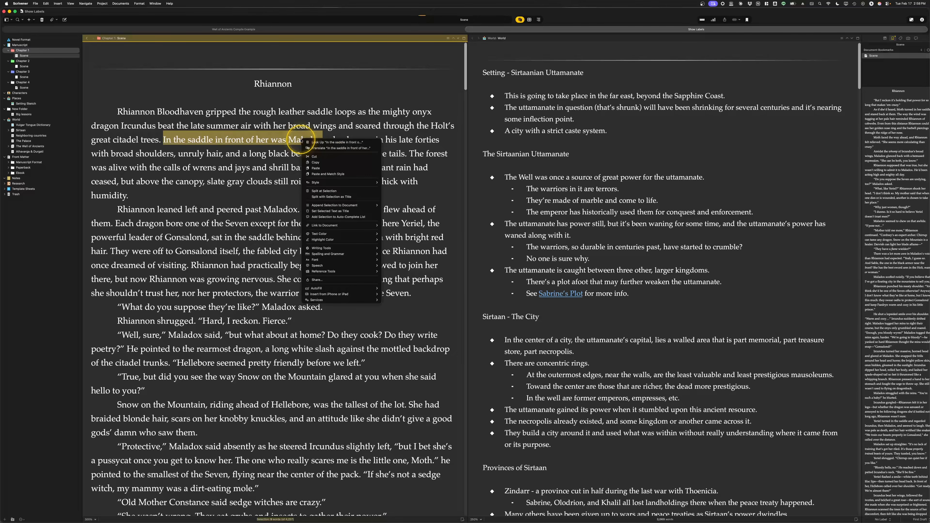
pyautogui.moveTo(322, 263)
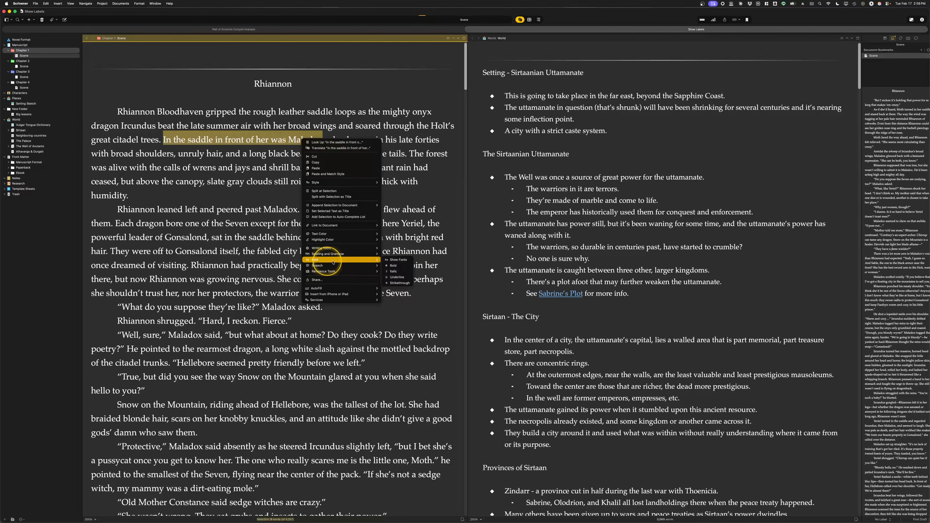
pyautogui.click(399, 283)
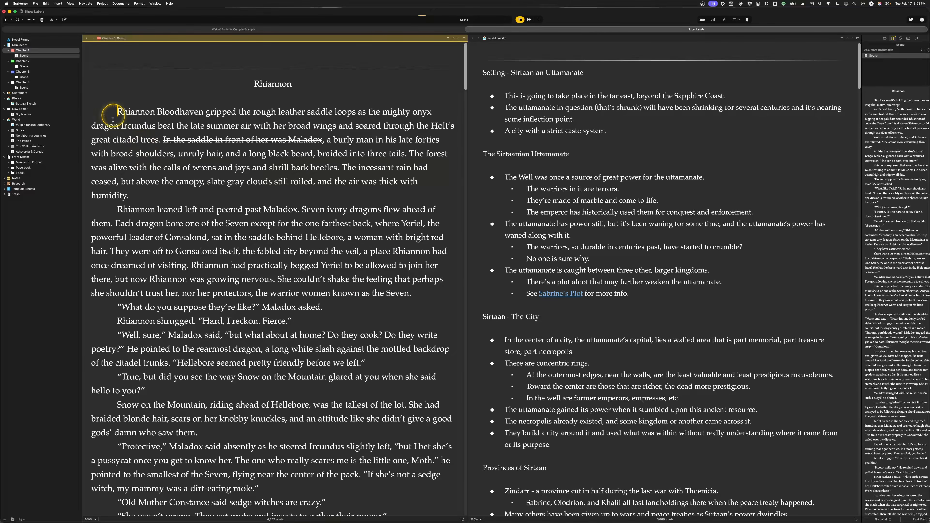
# Step: Select the whole scene and delete its struck-through text with the Text Tidying command
pyautogui.moveTo(117, 111); pyautogui.dragTo(199, 193)
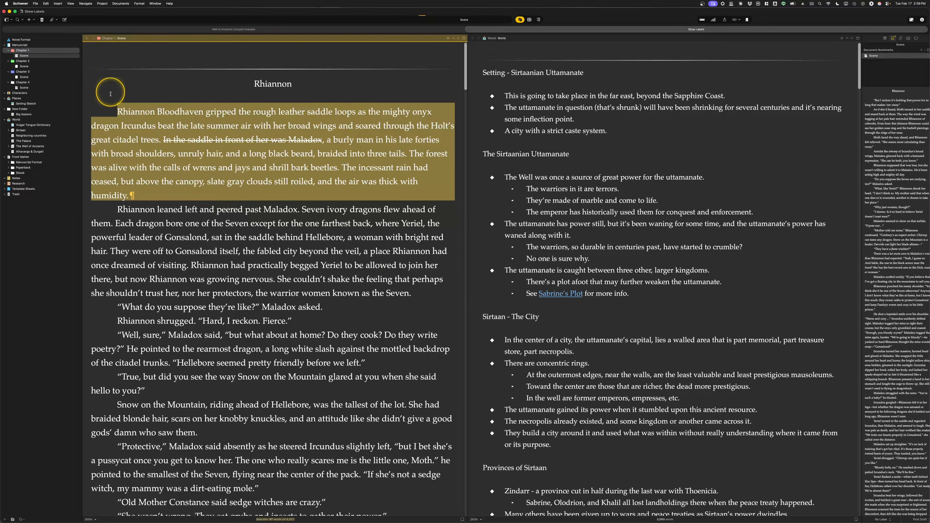
pyautogui.press('super+a')
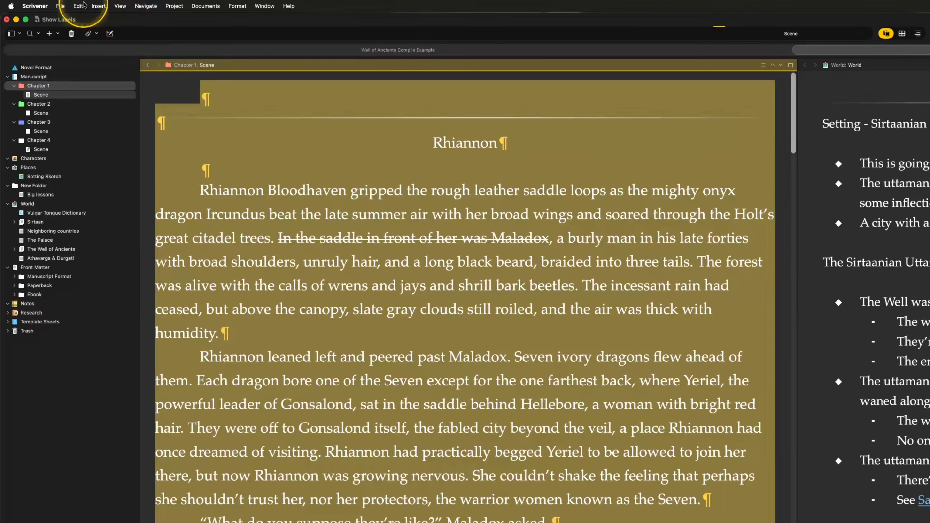
pyautogui.click(75, 5)
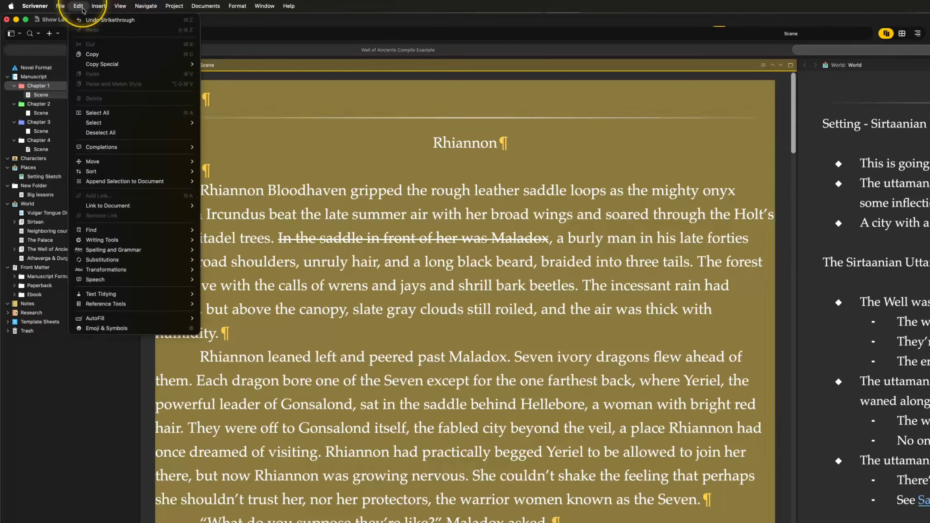
pyautogui.moveTo(125, 294)
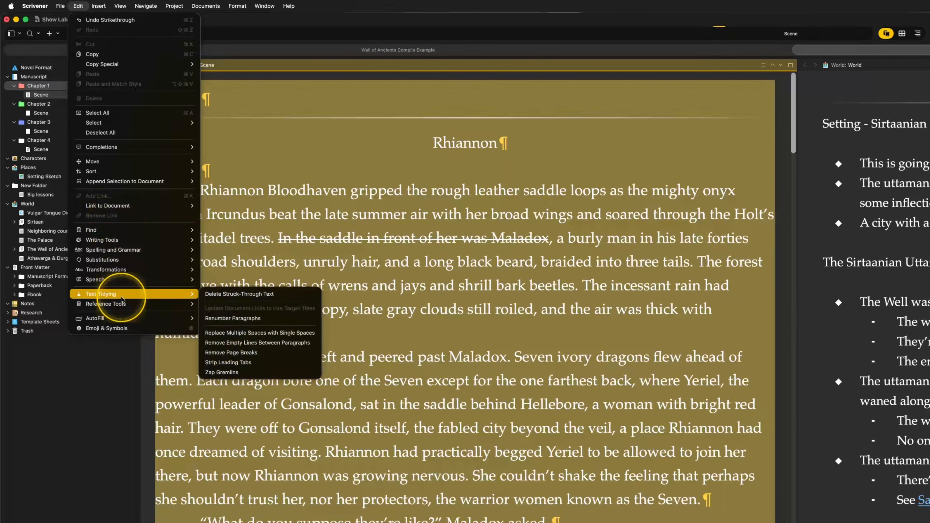
pyautogui.click(266, 297)
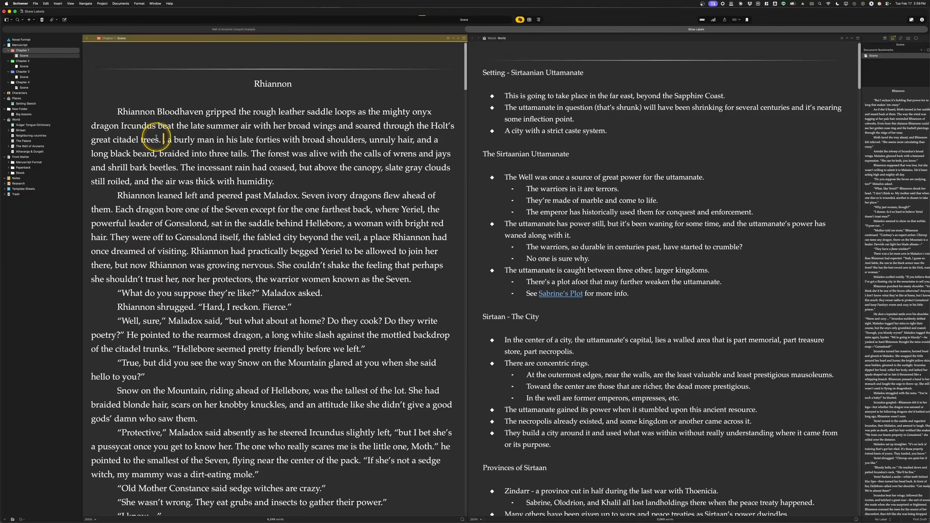
# Step: Undo the deletion of the struck-through text and the strikethrough formatting
pyautogui.press('super+z')
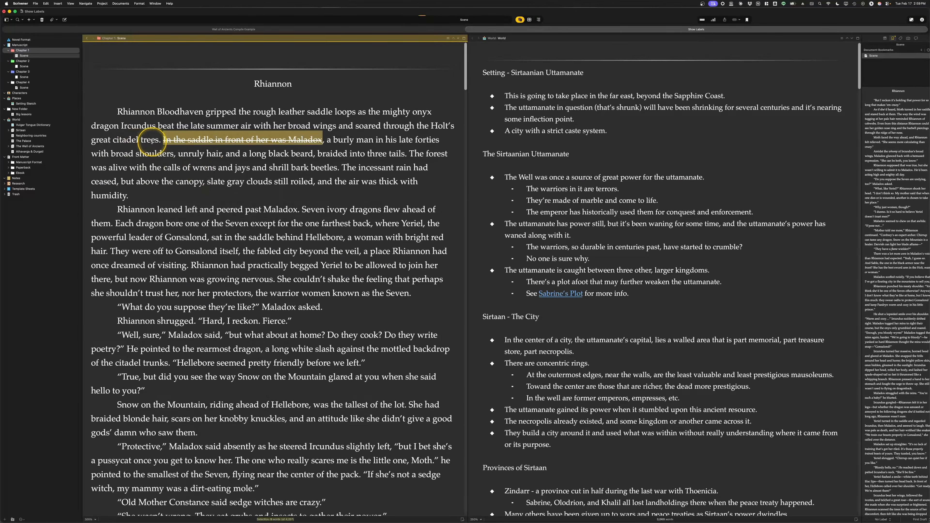
pyautogui.press('super+z')
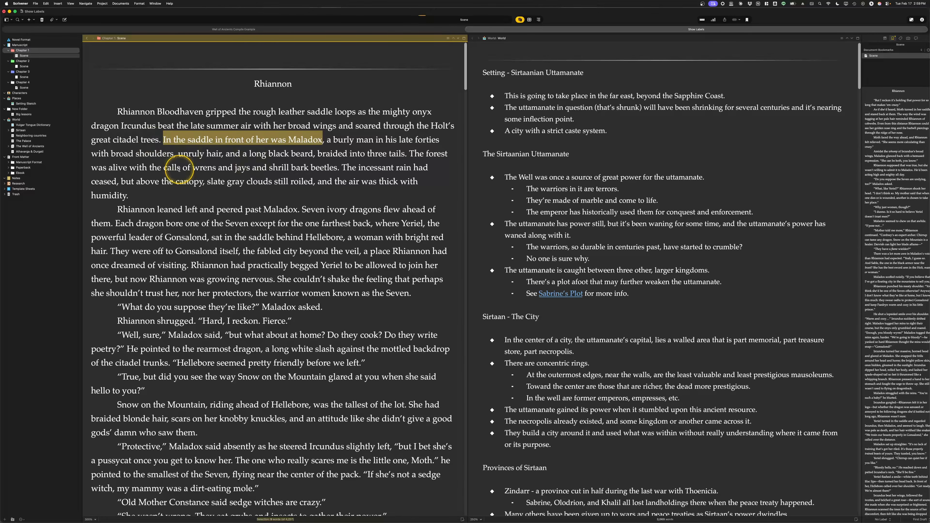
# Step: Review the remaining Text Tidying cleanup options, and close the list without choosing one
pyautogui.click(46, 3)
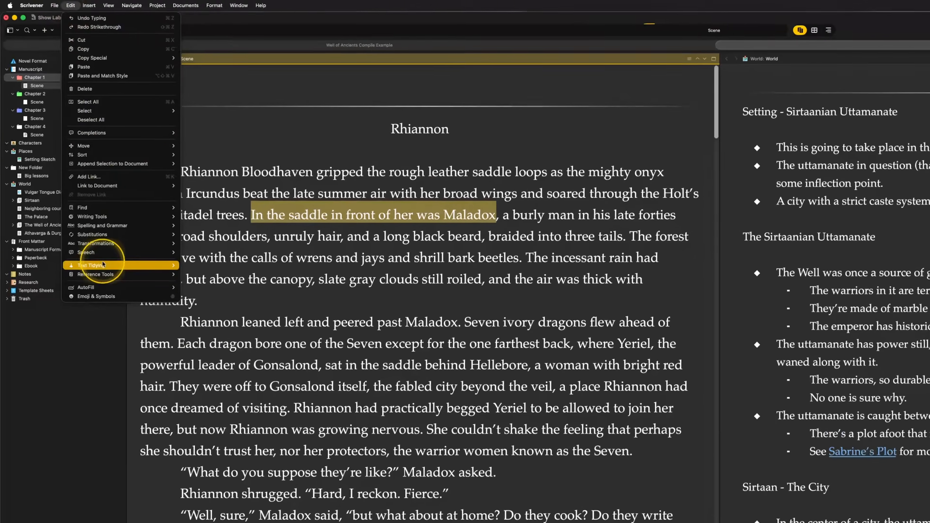
pyautogui.moveTo(105, 205)
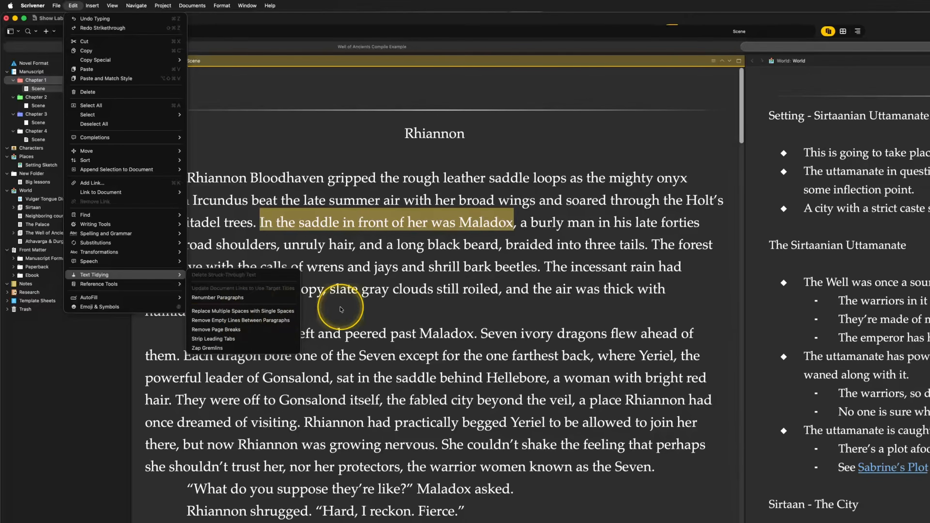
pyautogui.click(276, 339)
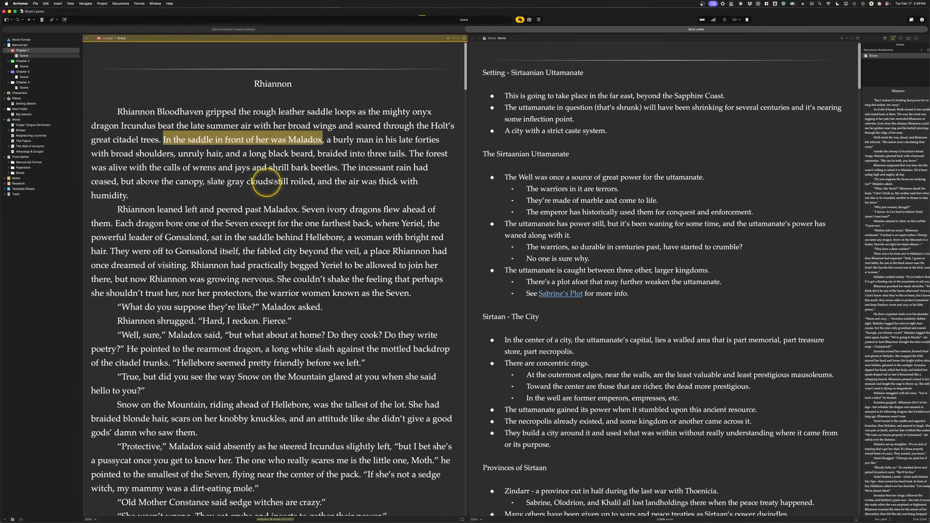
# Step: Add an extra space after "three tails.", after "bright red hair." and after "Rhiannon shrugged."
pyautogui.click(407, 153)
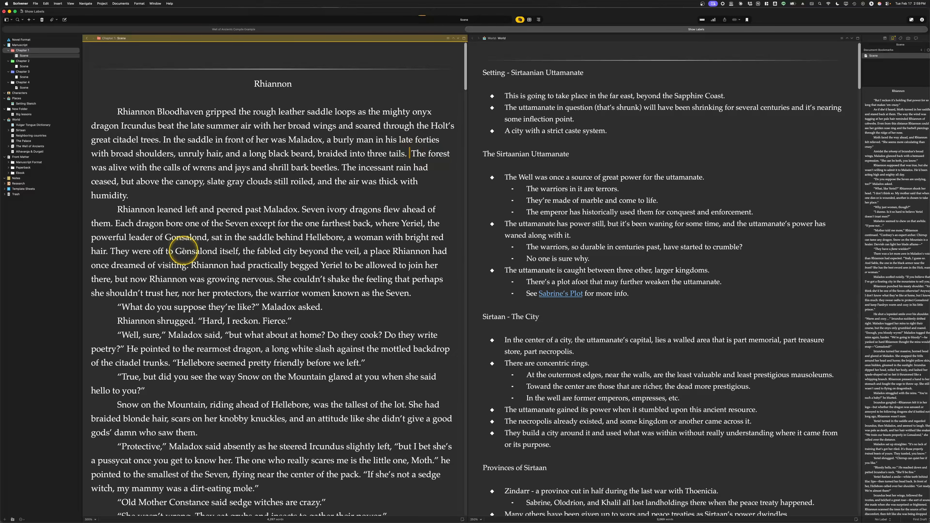
pyautogui.click(110, 250)
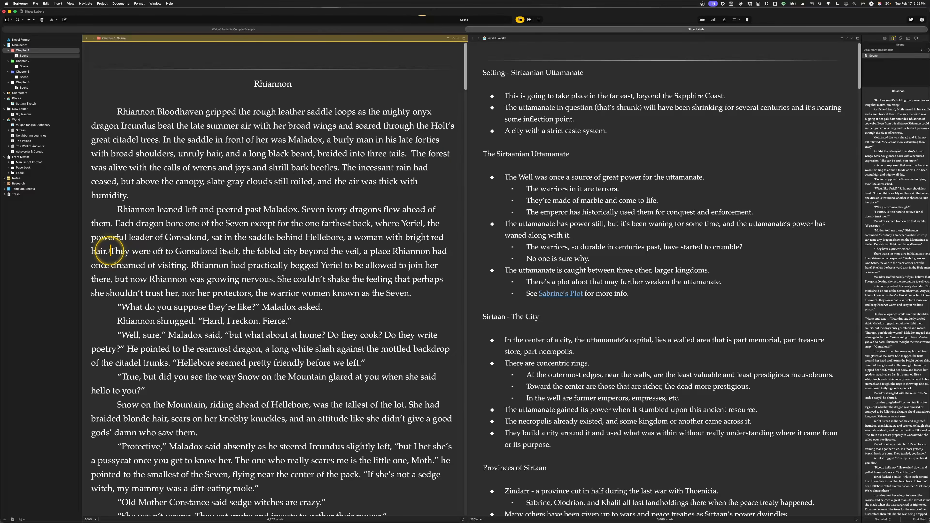
pyautogui.click(196, 320)
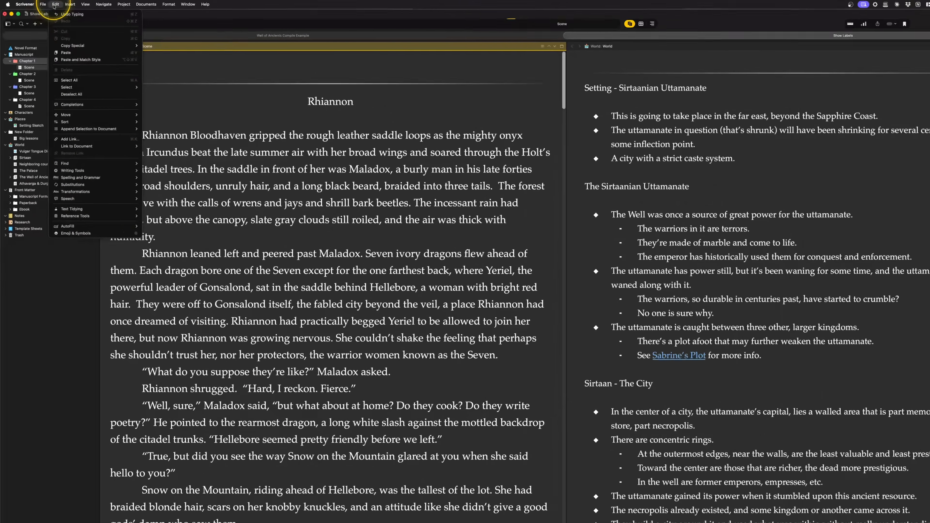
# Step: Replace multiple spaces with single spaces throughout the Chapter 1 scene using Text Tidying
pyautogui.click(46, 3)
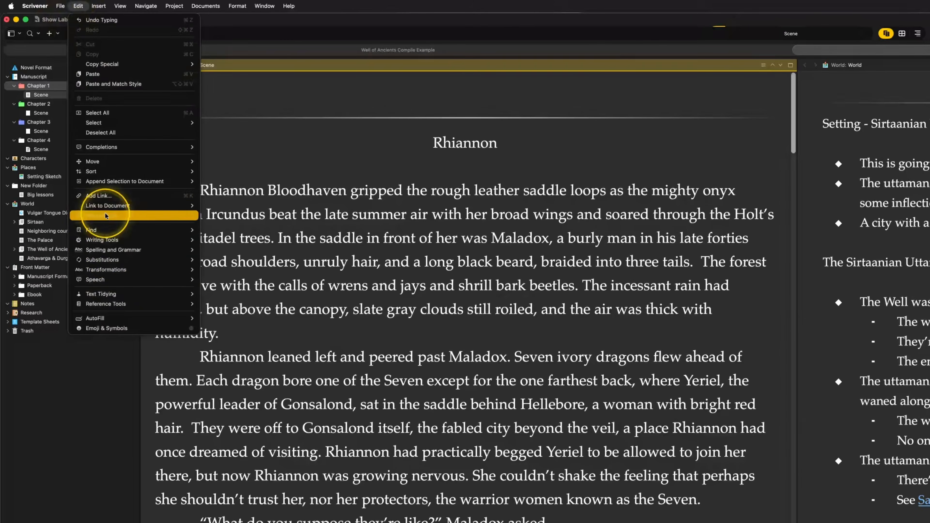
pyautogui.moveTo(67, 167)
pyautogui.moveTo(99, 294)
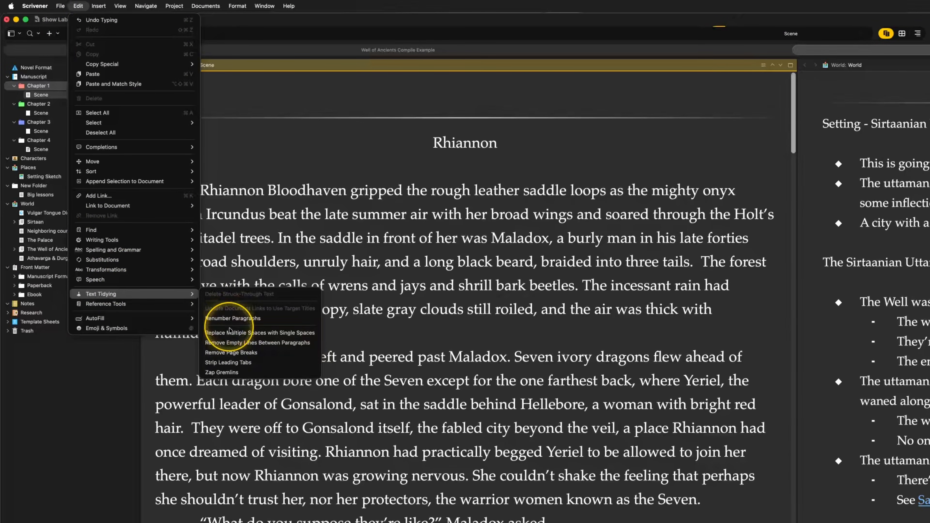
pyautogui.click(263, 332)
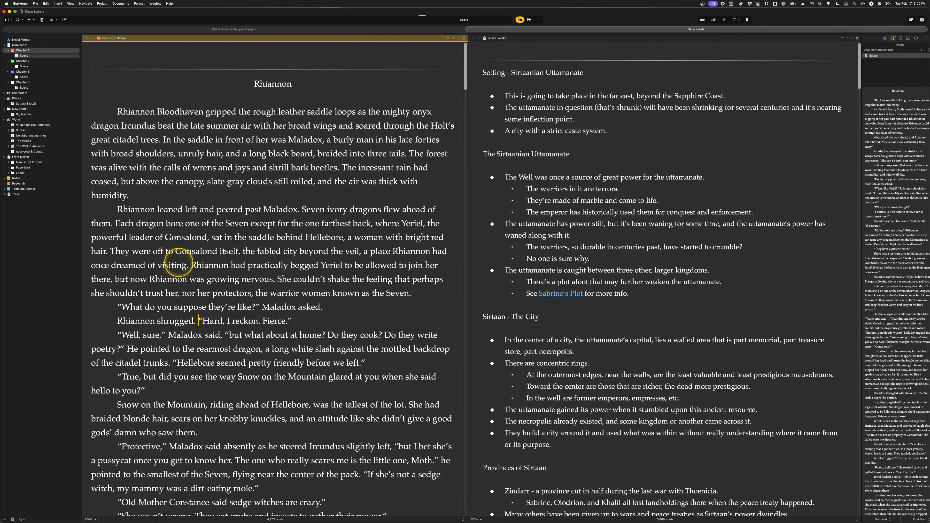
# Step: Look at the Remove Empty Lines Between Paragraphs option among the Text Tidying commands
pyautogui.click(200, 321)
pyautogui.click(46, 4)
pyautogui.moveTo(66, 174)
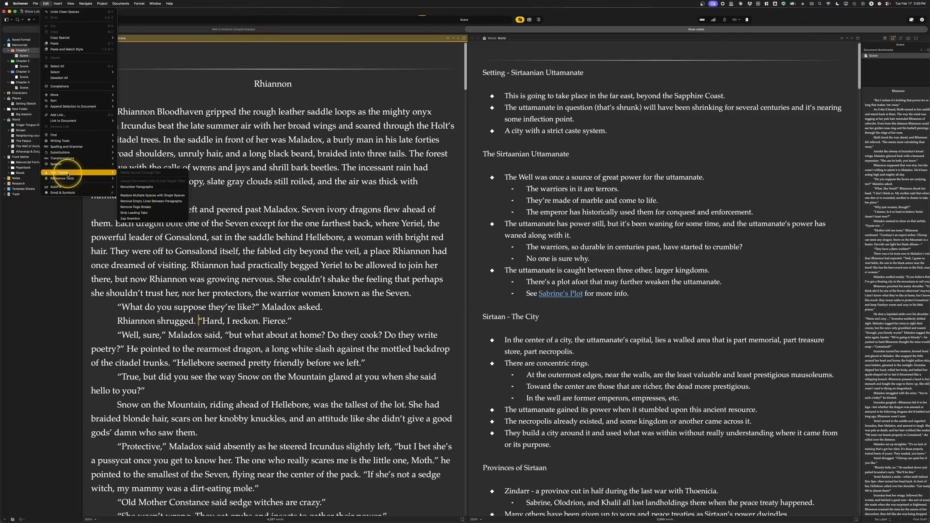
pyautogui.click(158, 203)
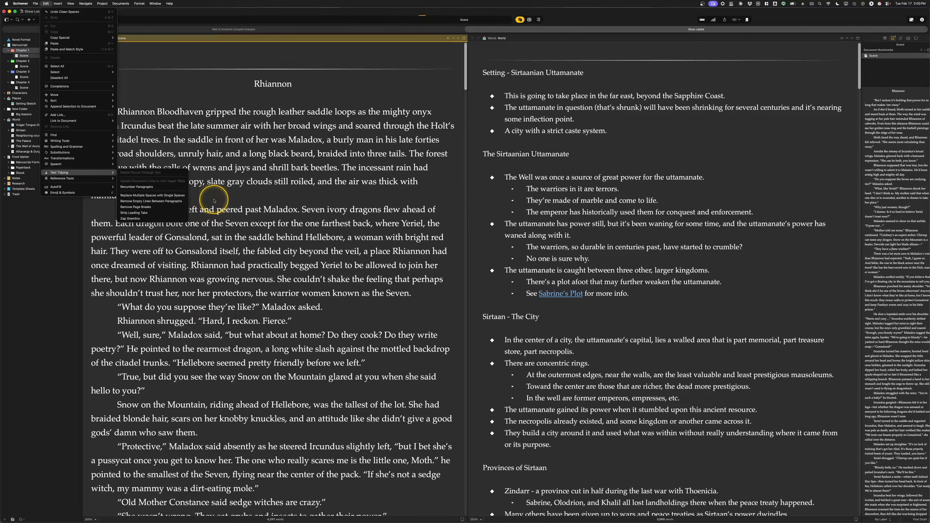
# Step: Insert three empty lines after the paragraph ending "humidity.", and two each after "Maladox asked." and "hello to you?"
pyautogui.click(202, 192)
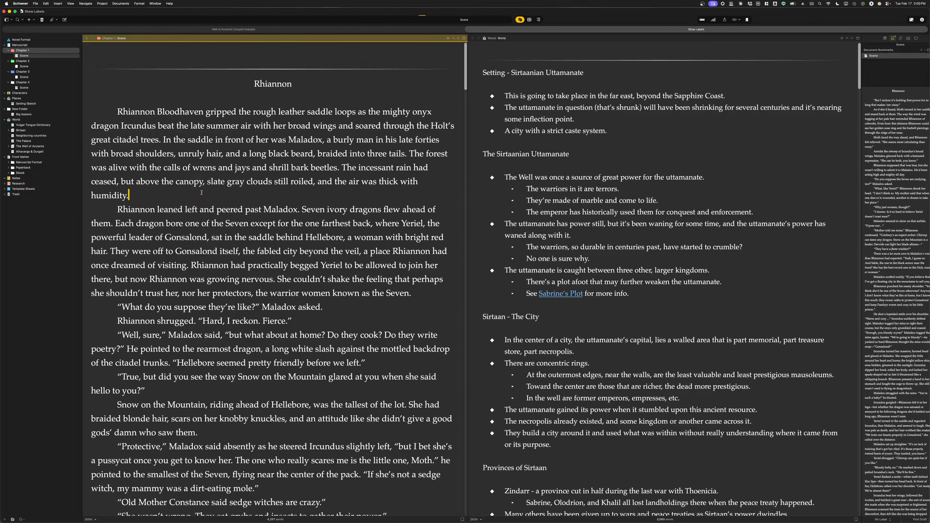
pyautogui.press('Return')
pyautogui.press('Return')
pyautogui.press('Return')
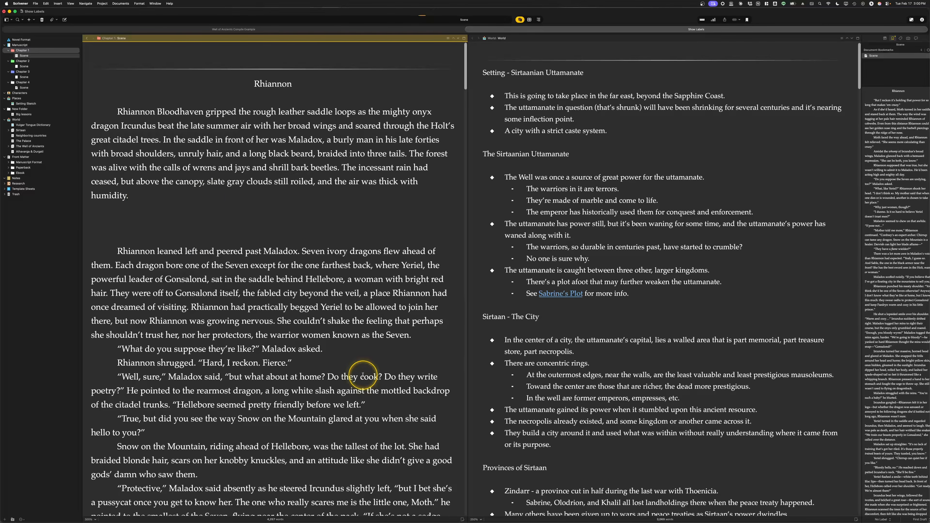
pyautogui.click(338, 342)
pyautogui.press('Return')
pyautogui.press('Return')
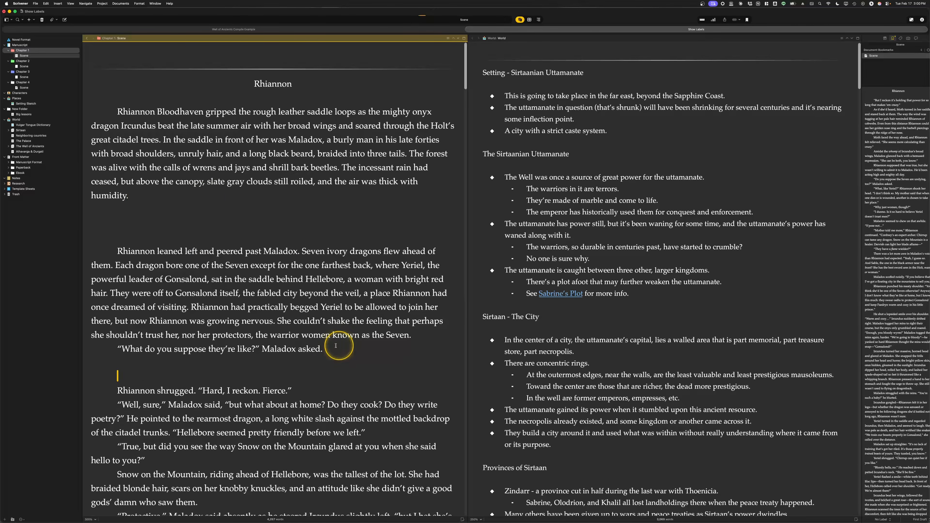
pyautogui.scroll(-5, 295, 374)
pyautogui.click(264, 358)
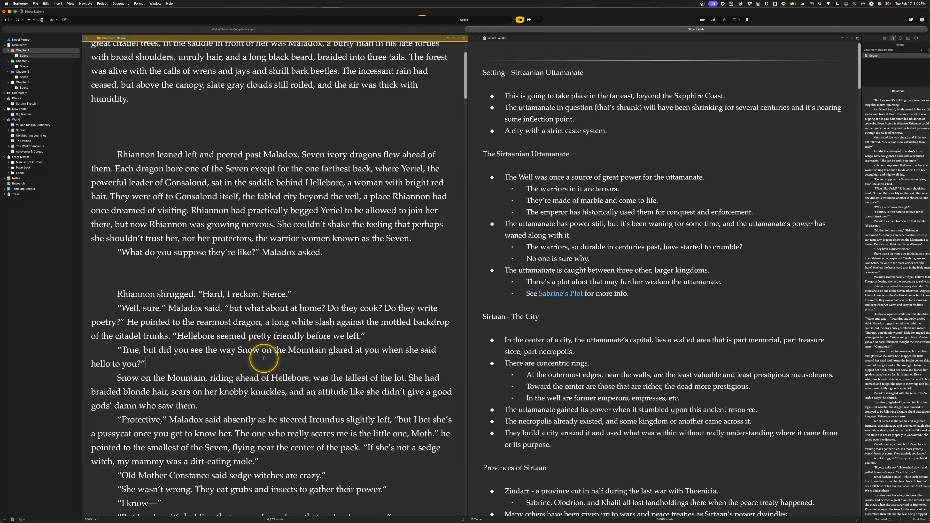
pyautogui.press('Return')
pyautogui.press('Return')
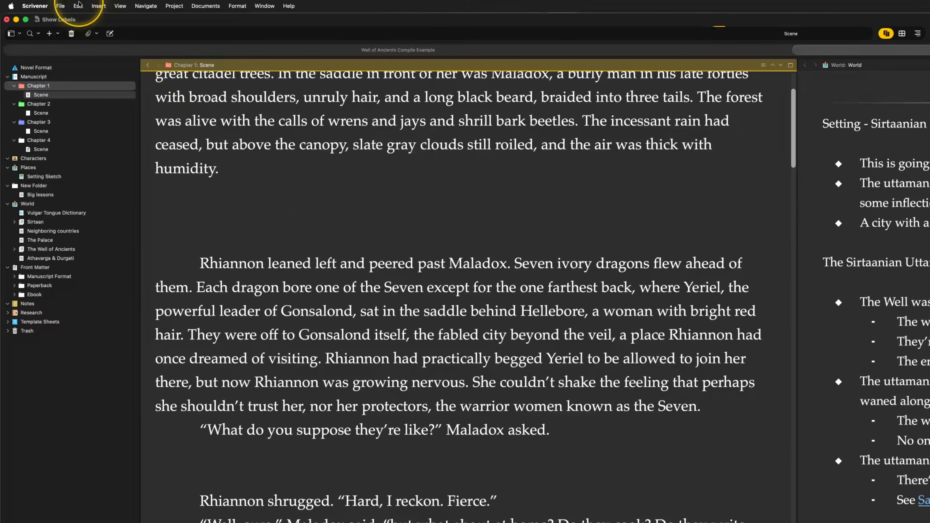
# Step: Remove the empty lines between paragraphs and strip leading tabs in the Chapter 1 scene using Text Tidying
pyautogui.click(45, 3)
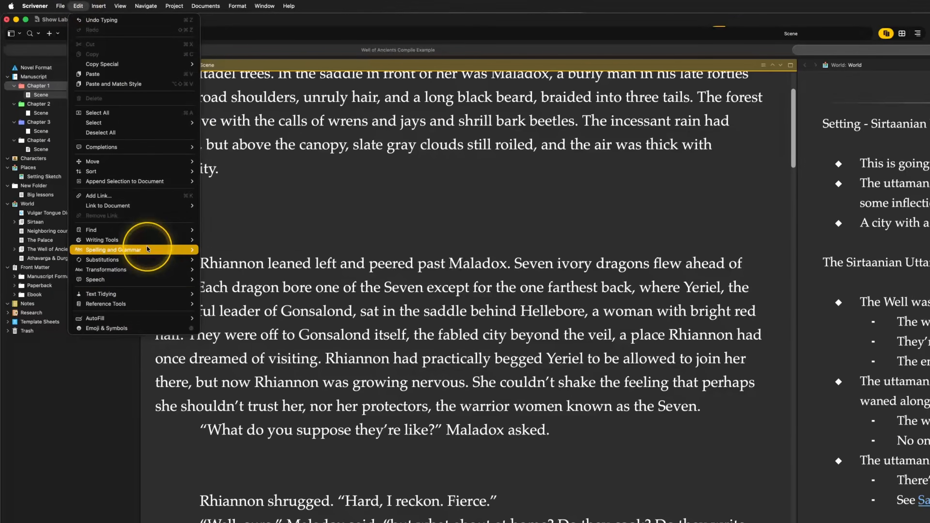
pyautogui.moveTo(127, 294)
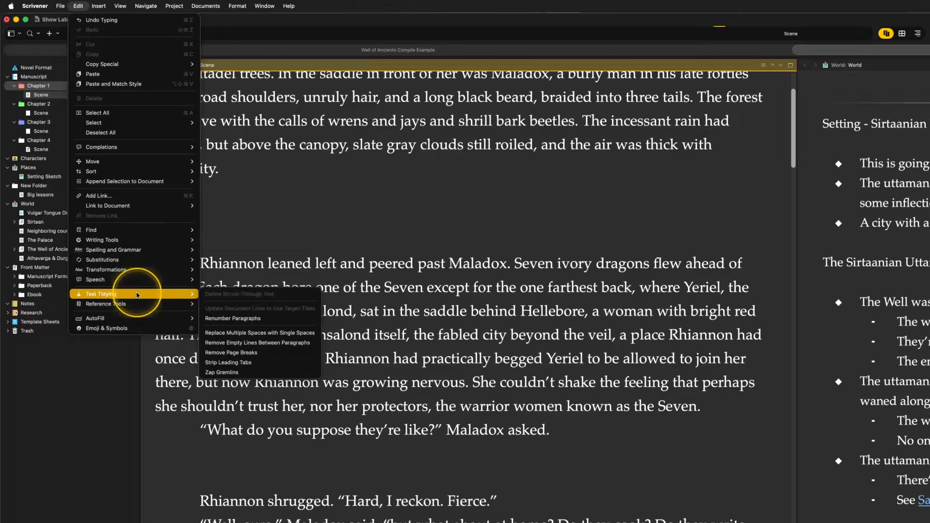
pyautogui.click(264, 344)
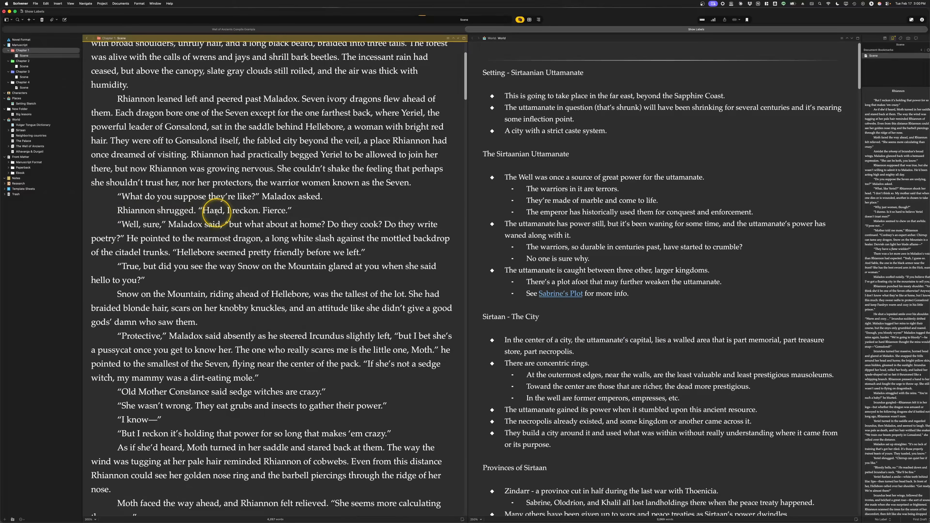
pyautogui.scroll(5, 212, 220)
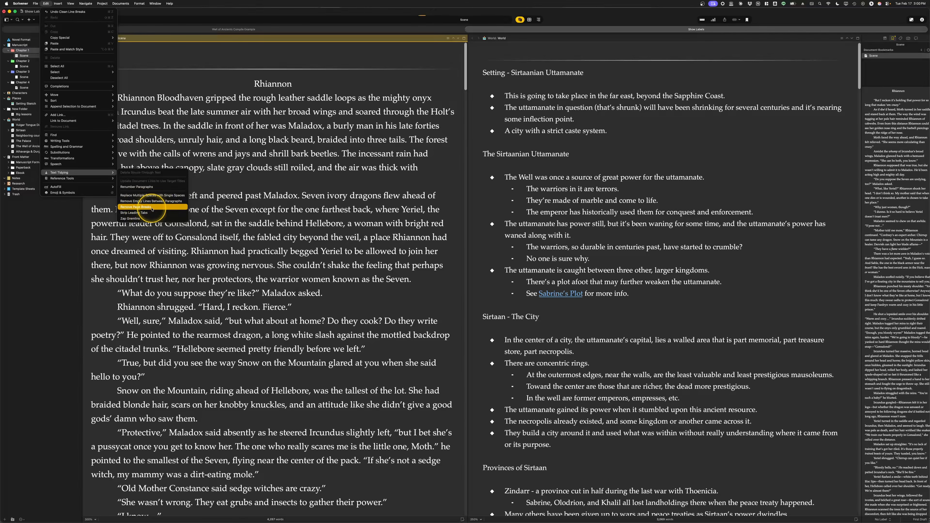
pyautogui.click(135, 213)
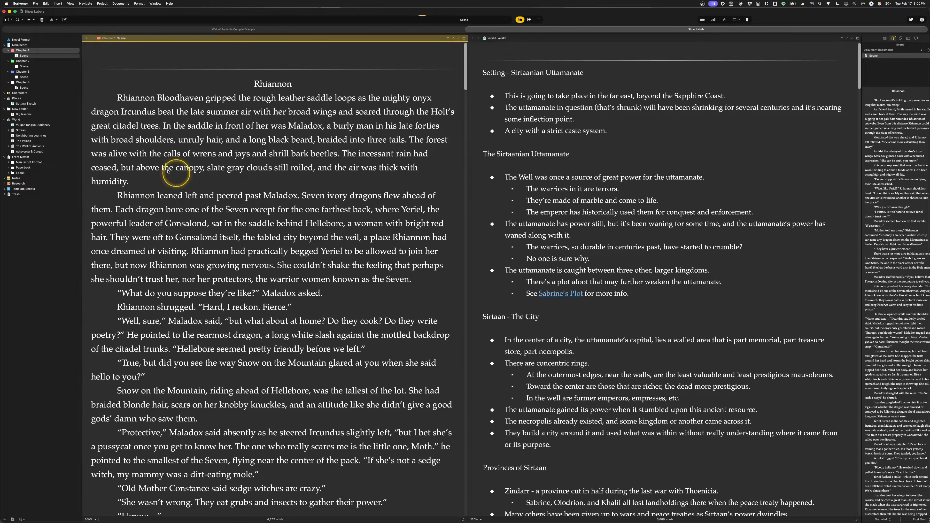
# Step: Insert a leading tab in the scene's first two paragraphs, setting the second paragraph's first-line indent to 0 on the ruler
pyautogui.click(113, 98)
pyautogui.press('Tab')
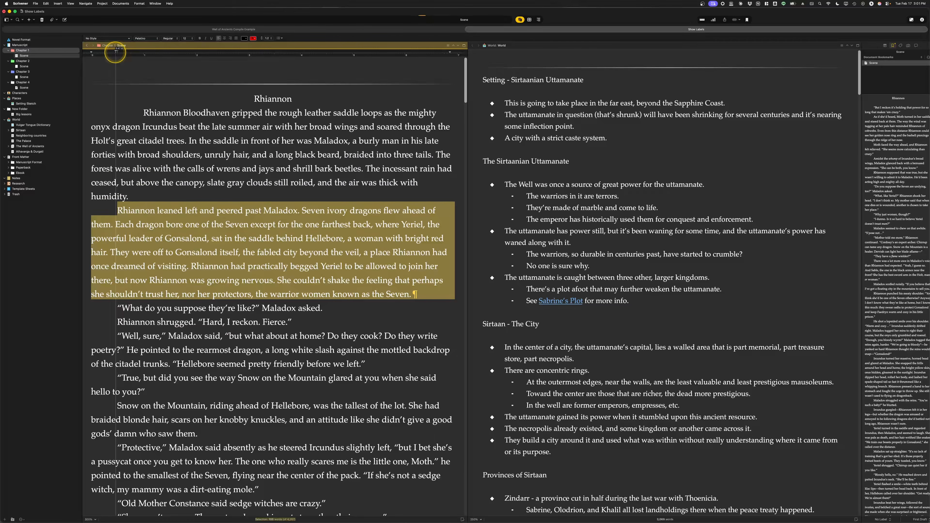
pyautogui.moveTo(116, 51); pyautogui.dragTo(90, 51)
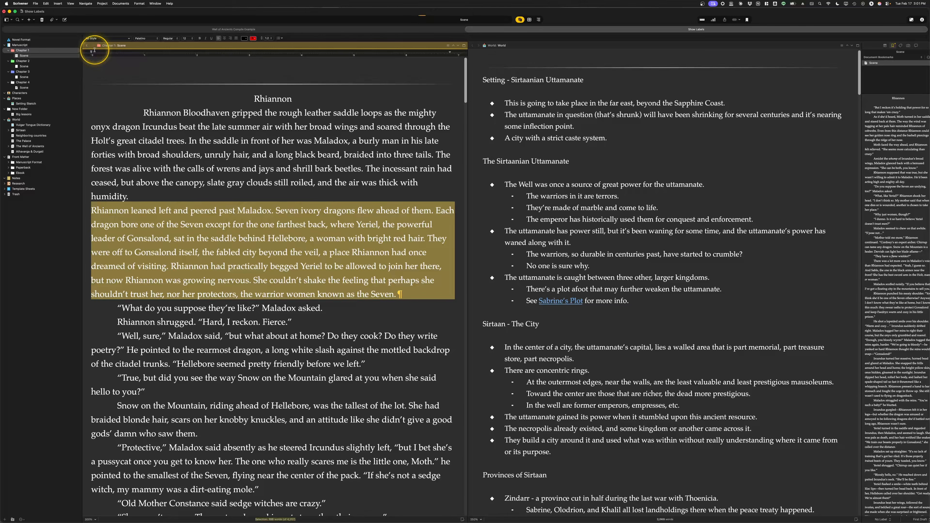
pyautogui.click(92, 209)
pyautogui.press('Tab')
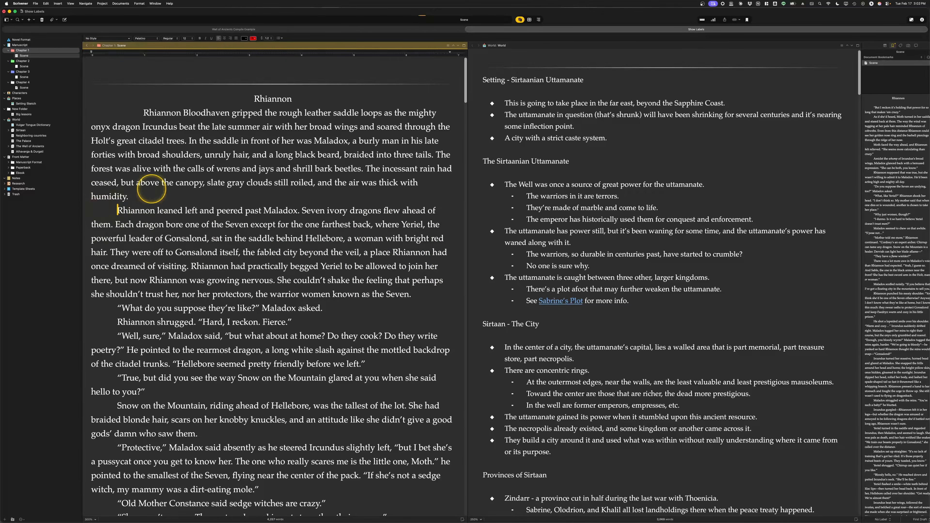
# Step: Strip the leading tabs from the Chapter 1 scene using Text Tidying
pyautogui.click(132, 110)
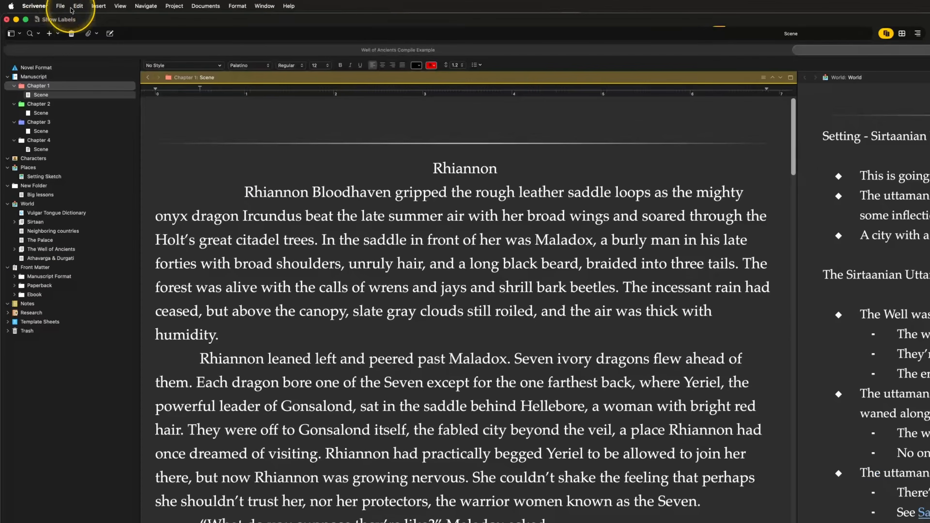
pyautogui.click(78, 6)
pyautogui.moveTo(146, 297)
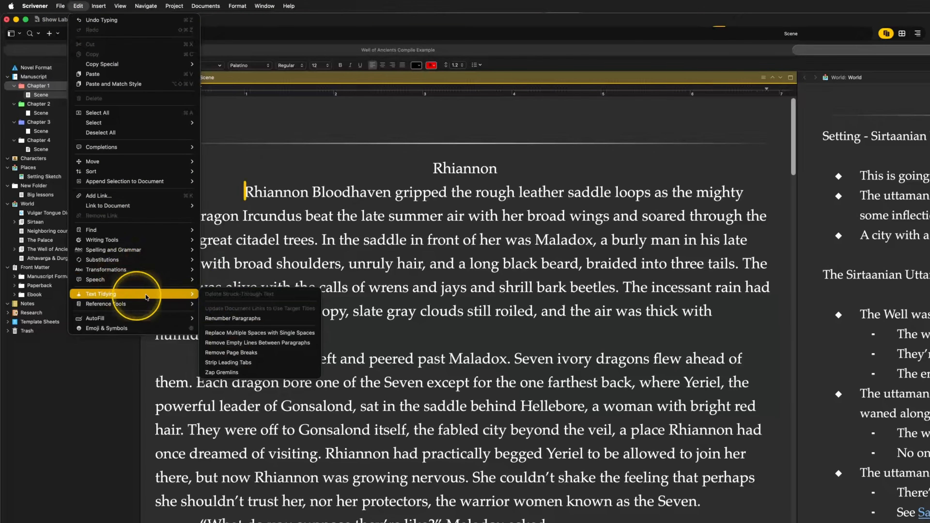
pyautogui.click(250, 362)
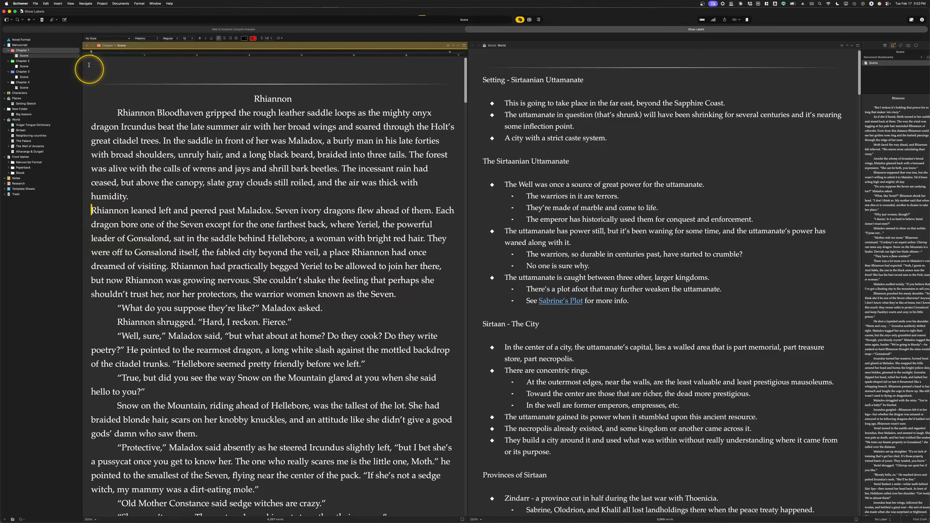
# Step: Review the Text Tidying commands and run Zap Gremlins on the Chapter 1 scene
pyautogui.click(46, 4)
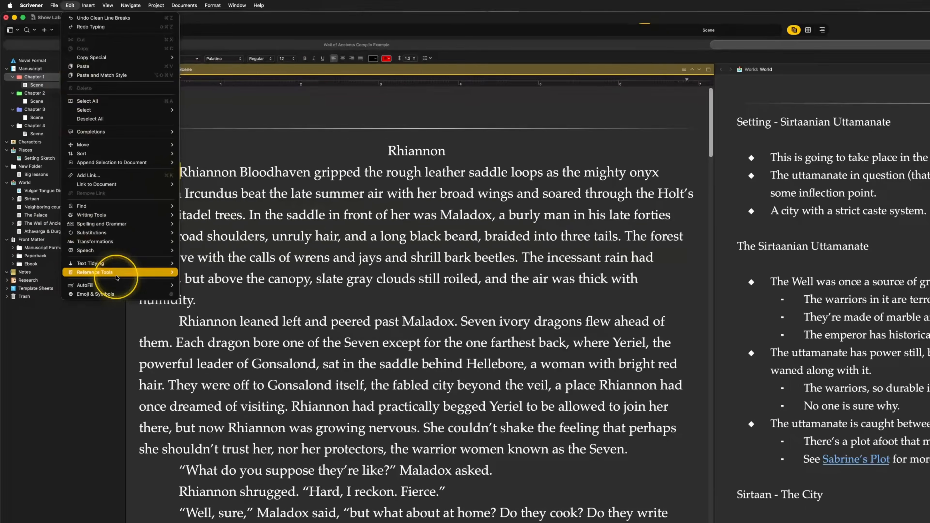
pyautogui.moveTo(73, 171)
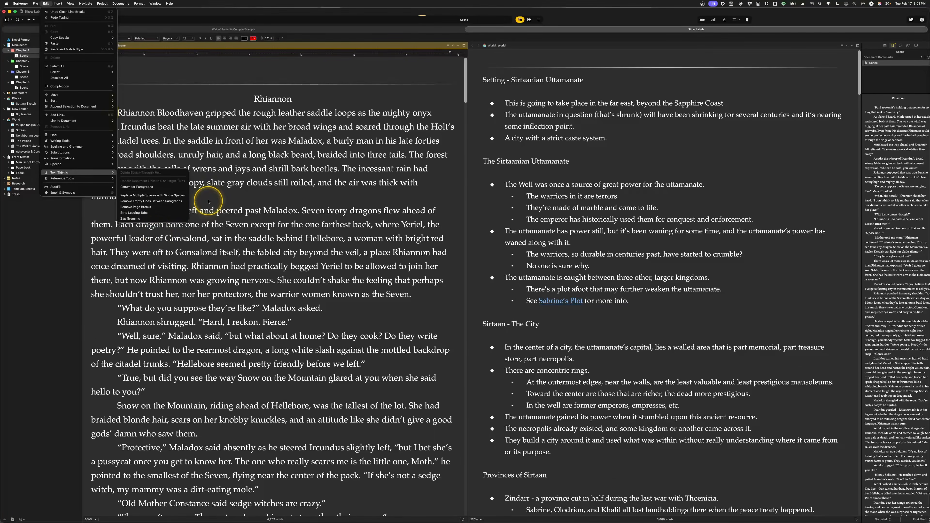
pyautogui.click(208, 201)
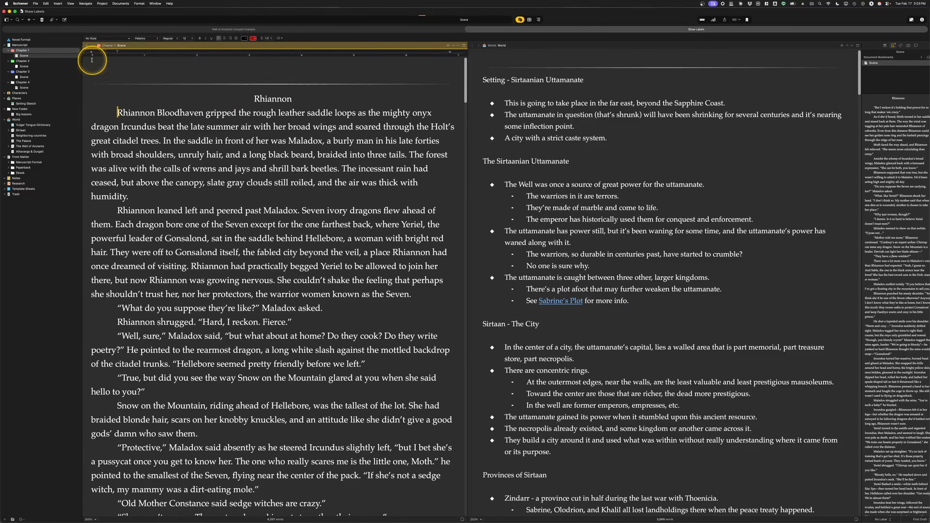
pyautogui.click(46, 4)
pyautogui.moveTo(73, 173)
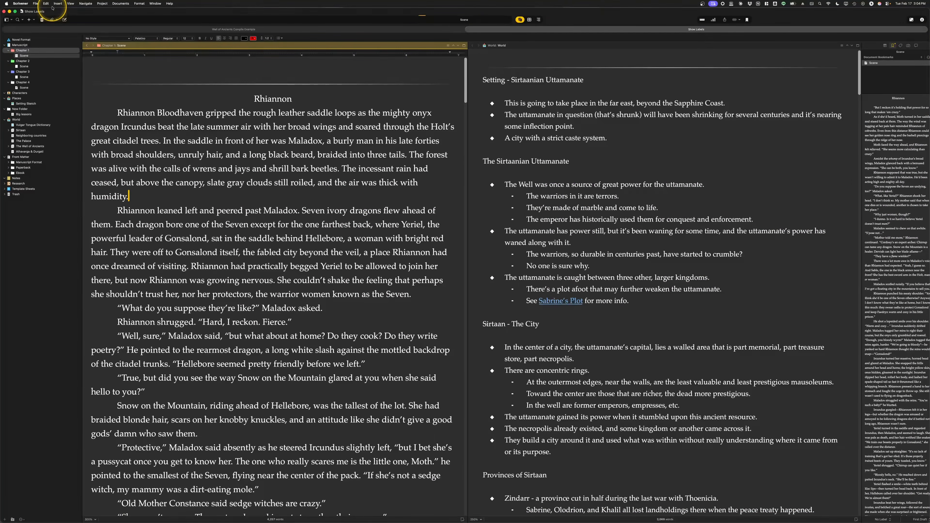
# Step: Look up the word "rearmost" in the Dictionary and Thesaurus, and return to the scene
pyautogui.scroll(-5, 202, 157)
pyautogui.doubleClick(214, 163)
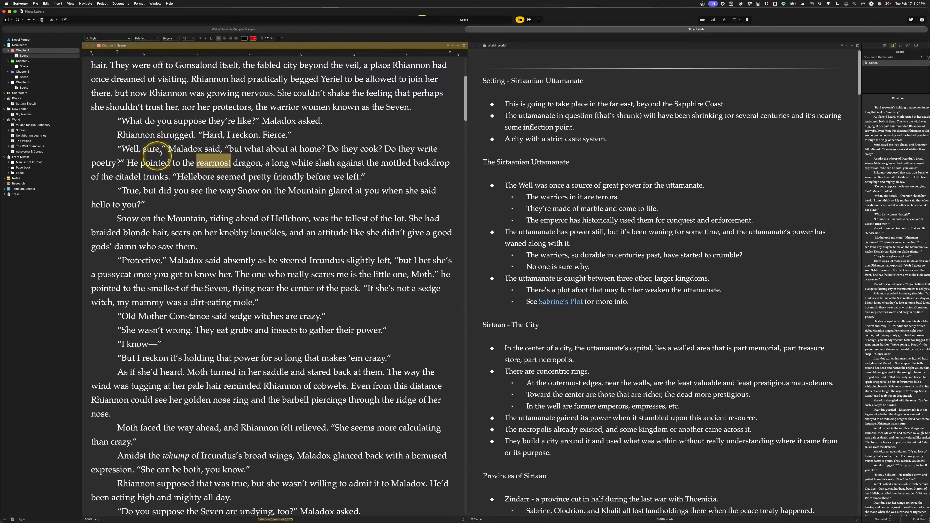
pyautogui.rightClick(210, 163)
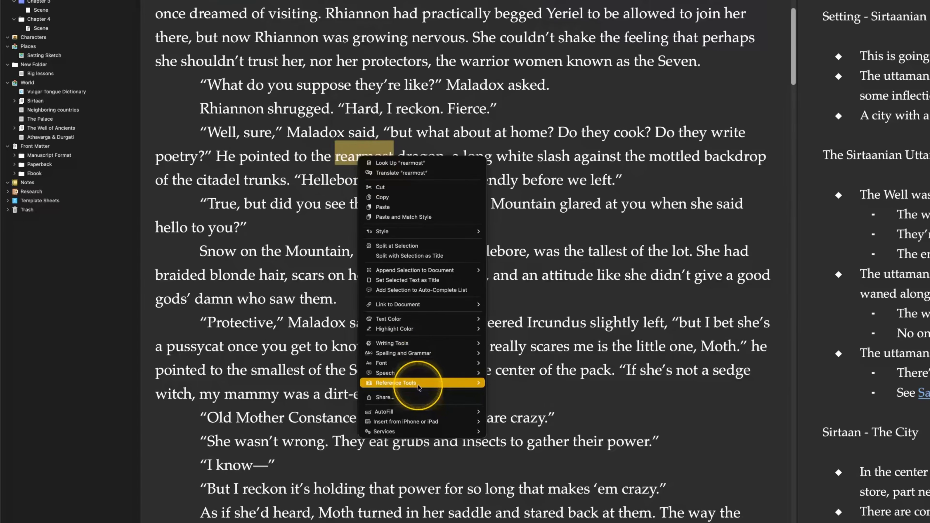
pyautogui.moveTo(418, 385)
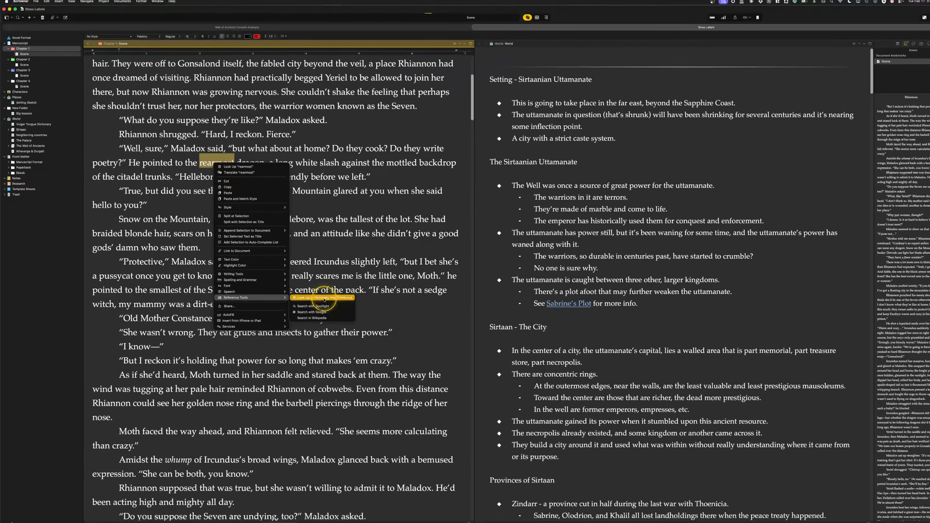
pyautogui.click(544, 385)
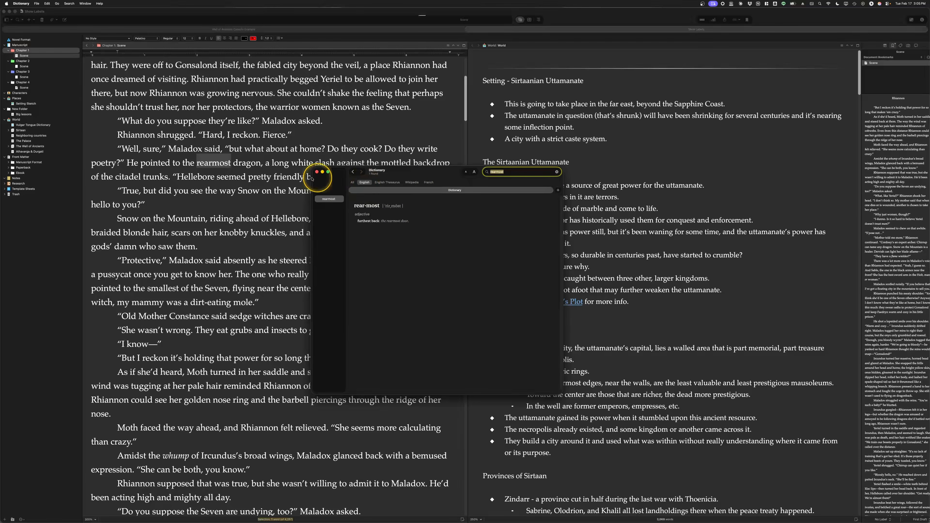
pyautogui.click(270, 186)
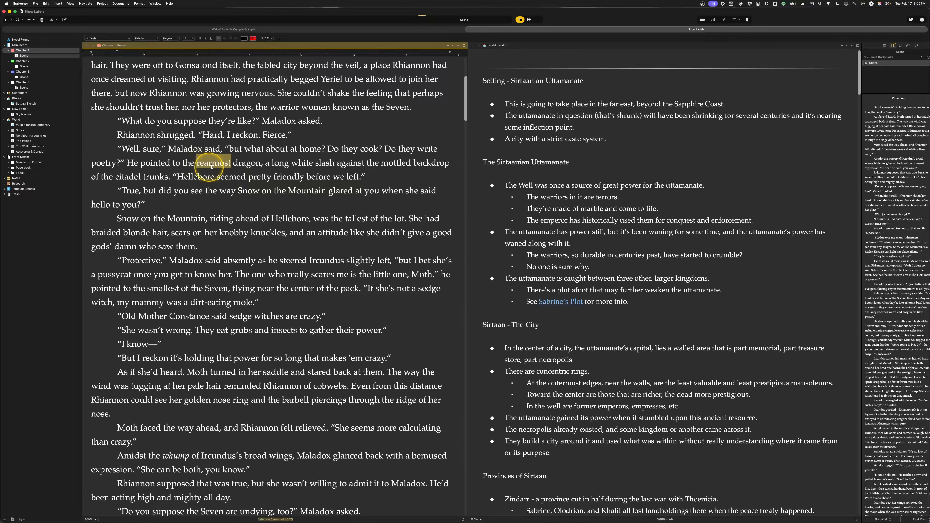
# Step: Look at the Reference Tools offered for the selected word "rearmost" and deselect the word
pyautogui.rightClick(219, 163)
pyautogui.moveTo(243, 295)
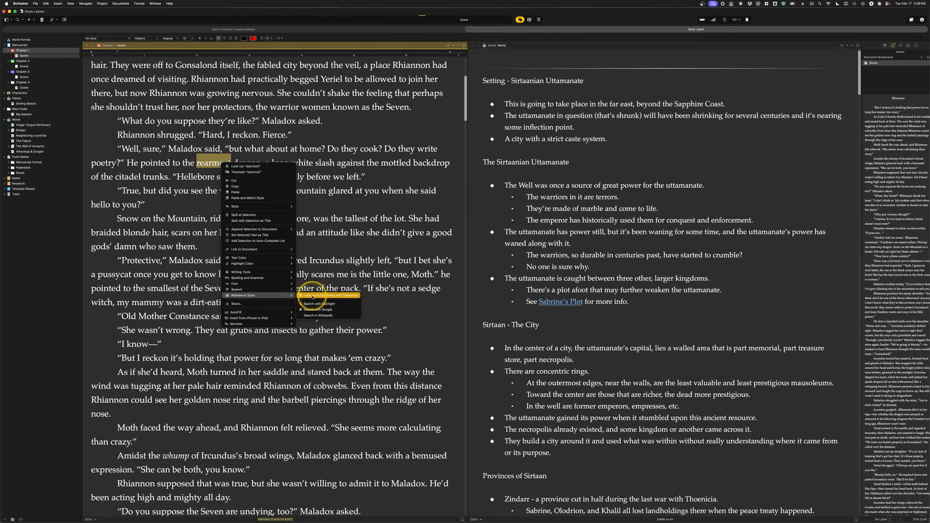
pyautogui.click(322, 245)
pyautogui.click(207, 161)
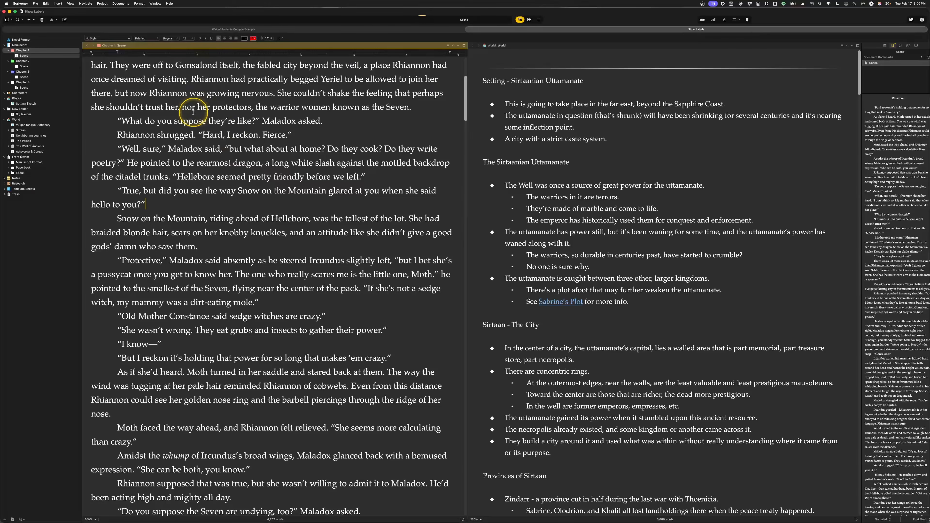
# Step: Open the Name Generator from the Reference Tools and generate 43 names
pyautogui.click(46, 3)
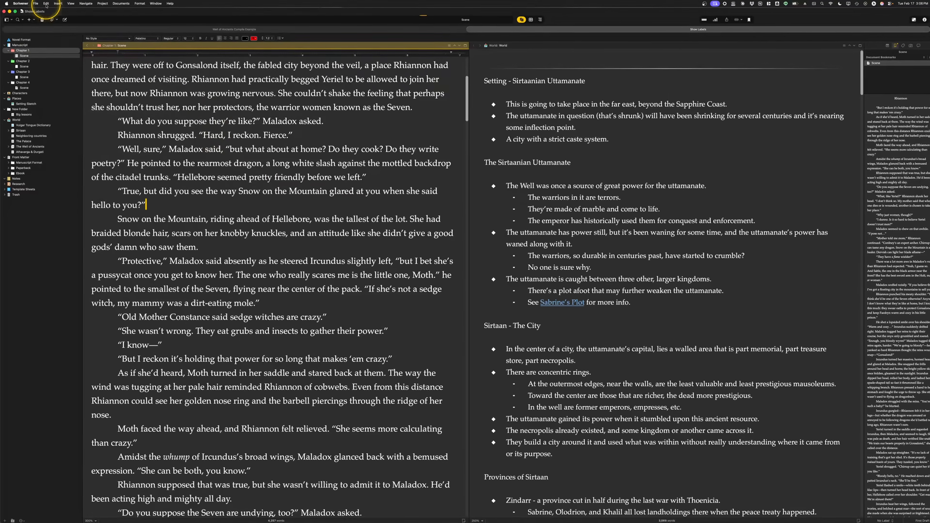
pyautogui.moveTo(74, 213)
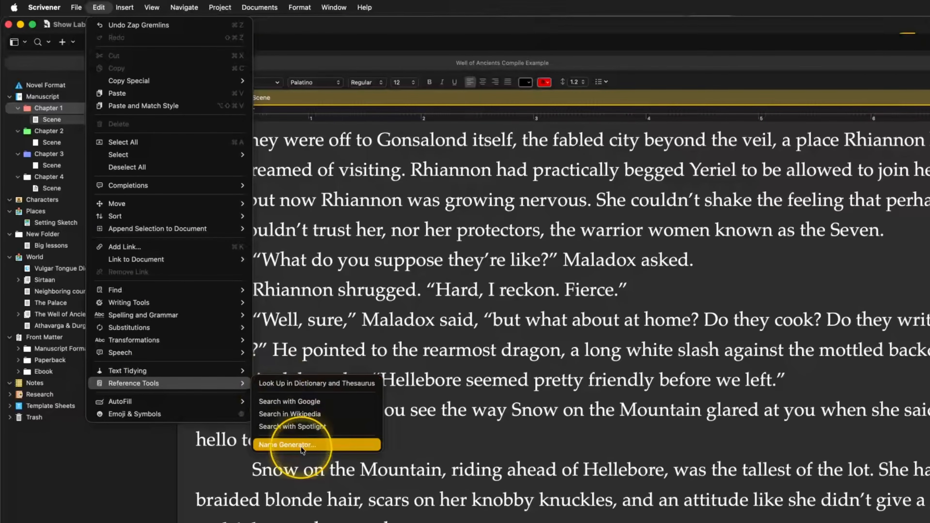
pyautogui.click(276, 427)
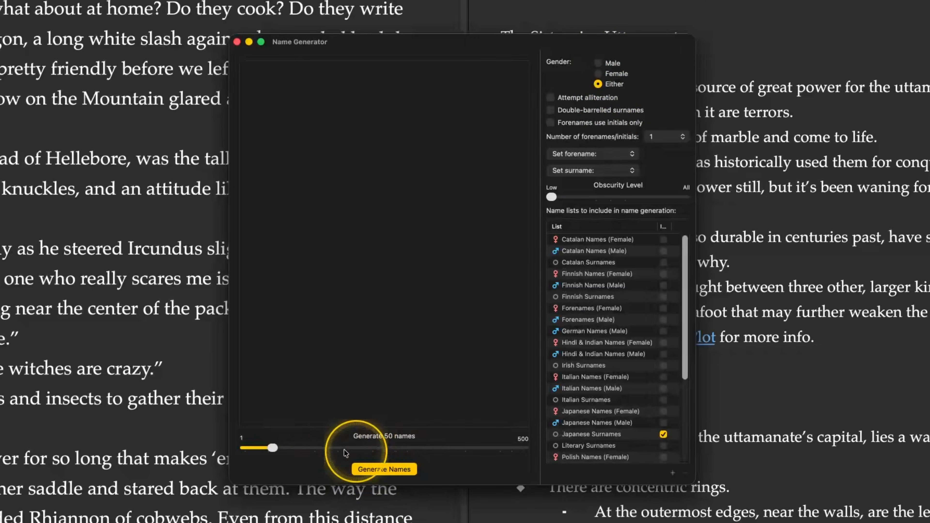
pyautogui.moveTo(273, 448)
pyautogui.mouseDown()
pyautogui.moveTo(374, 451)
pyautogui.moveTo(269, 452)
pyautogui.mouseUp()
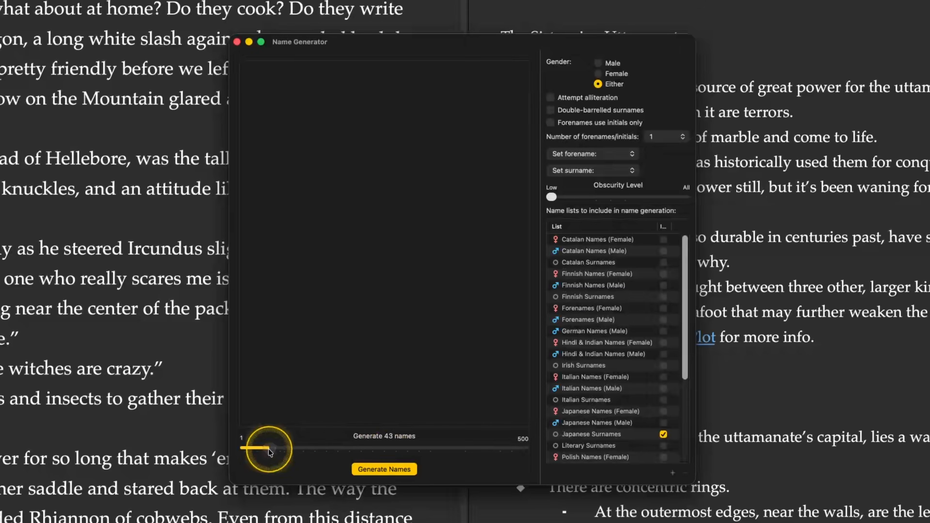
pyautogui.click(384, 469)
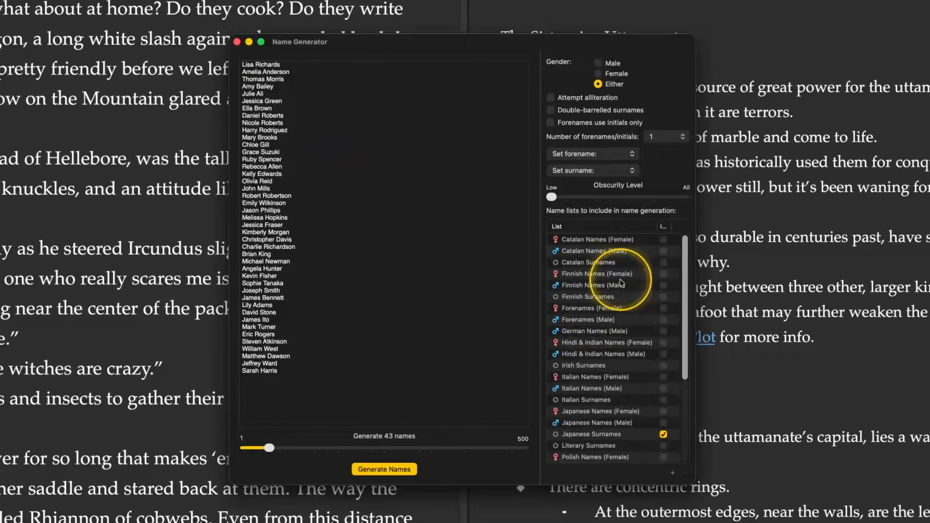
# Step: Enable Attempt alliteration in the Name Generator and generate a new set of names
pyautogui.scroll(-2, 614, 298)
pyautogui.scroll(-1, 615, 297)
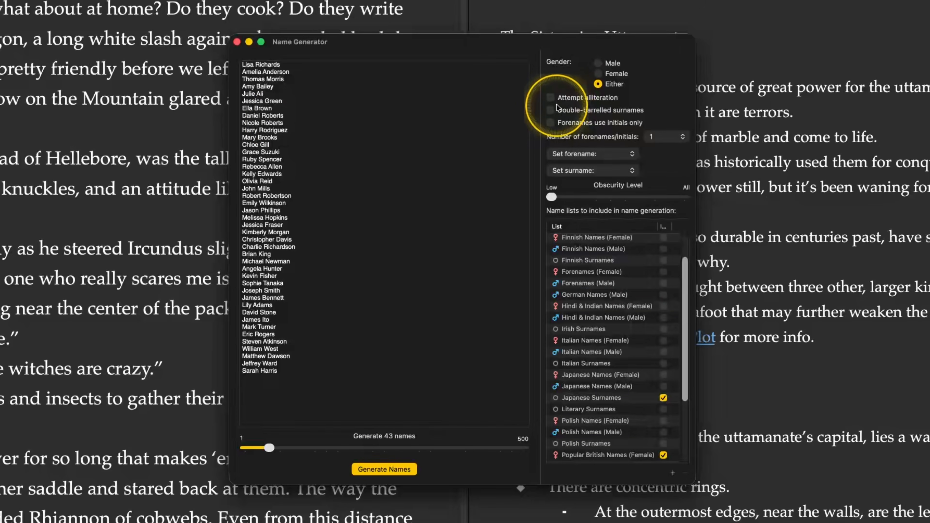
pyautogui.click(551, 98)
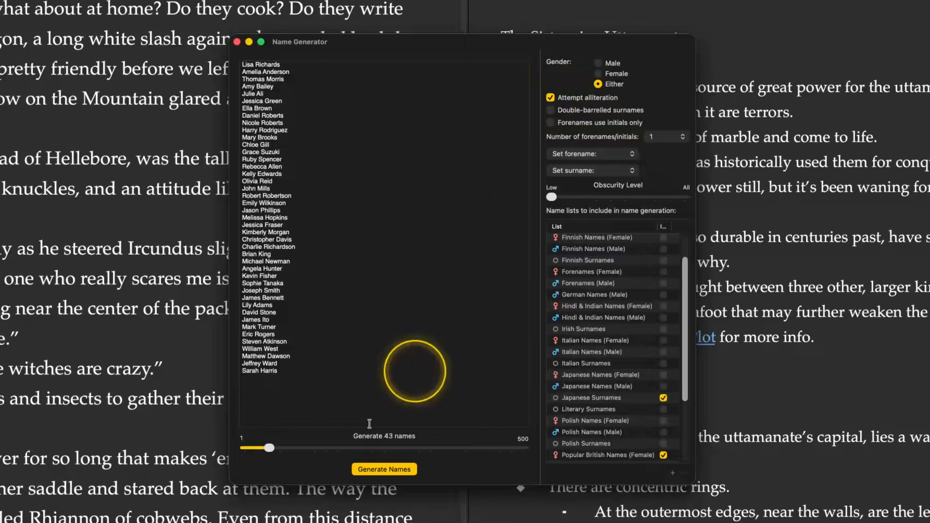
pyautogui.click(376, 471)
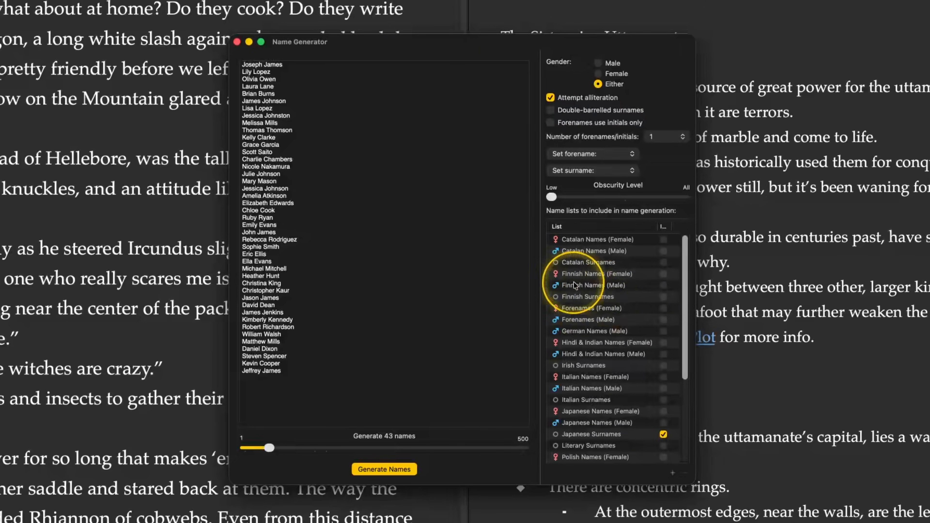
# Step: Examine the name lists that can be included in name generation and the option to add a custom list
pyautogui.scroll(-5, 602, 295)
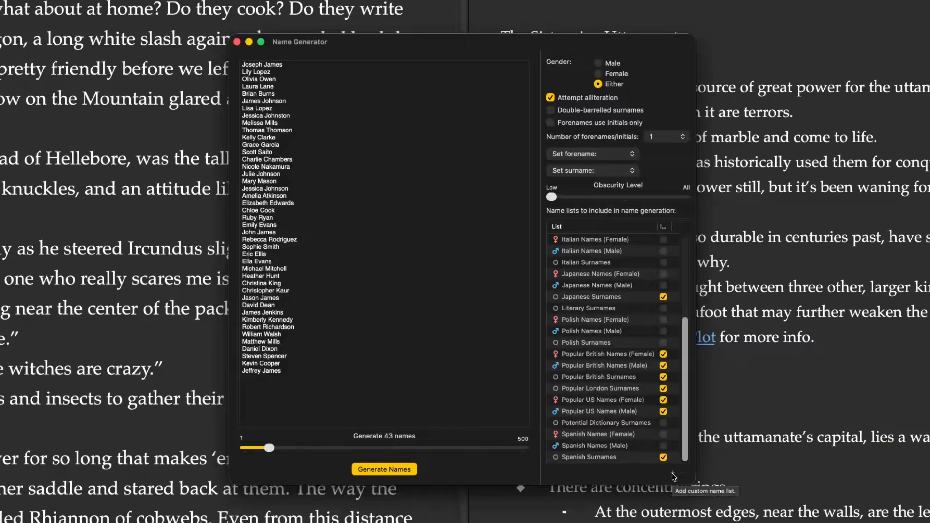
pyautogui.scroll(5, 623, 369)
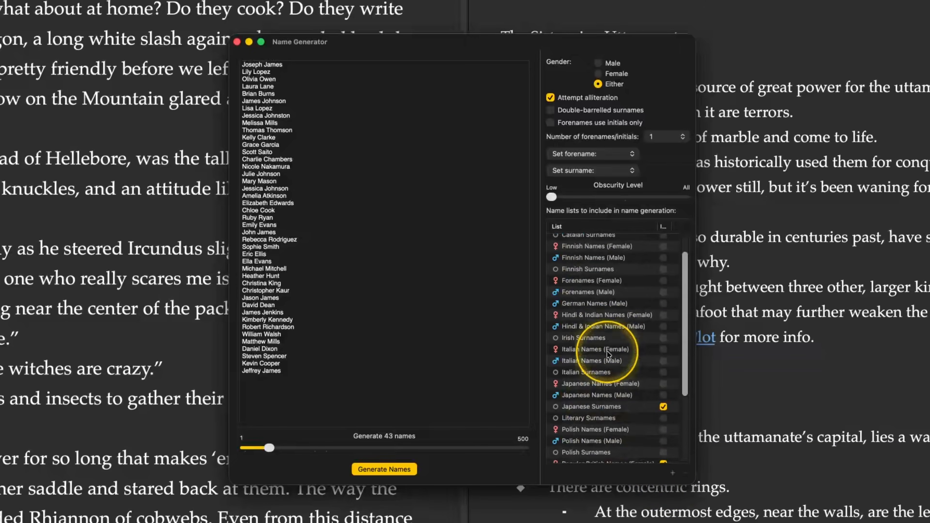
pyautogui.scroll(1, 607, 352)
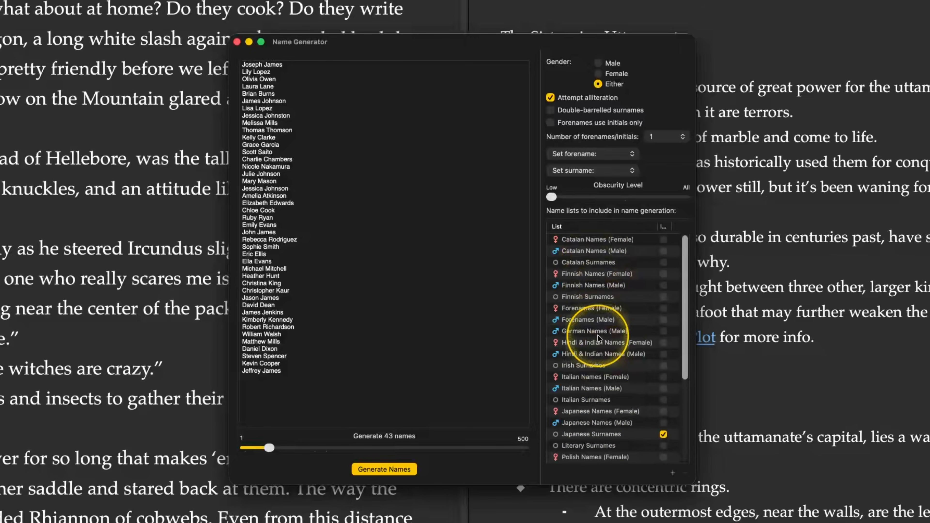
pyautogui.scroll(-1, 606, 371)
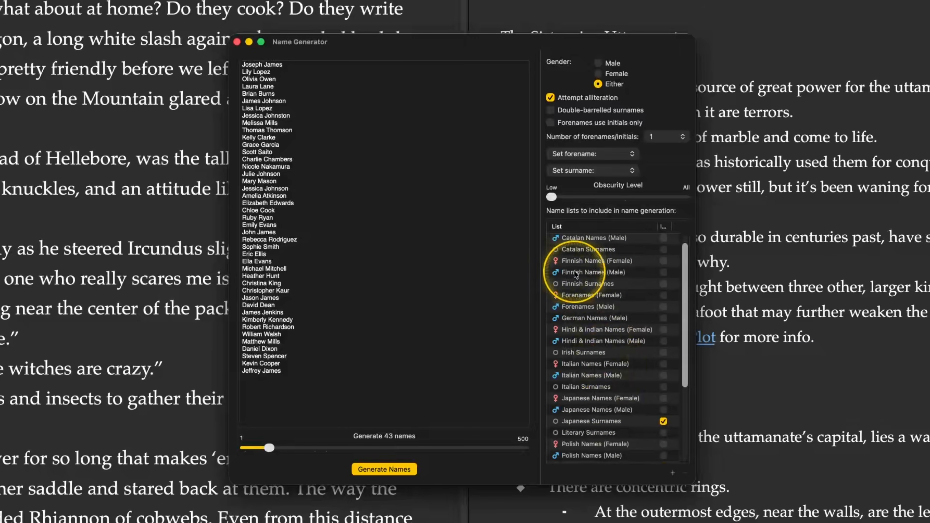
pyautogui.scroll(-3, 595, 372)
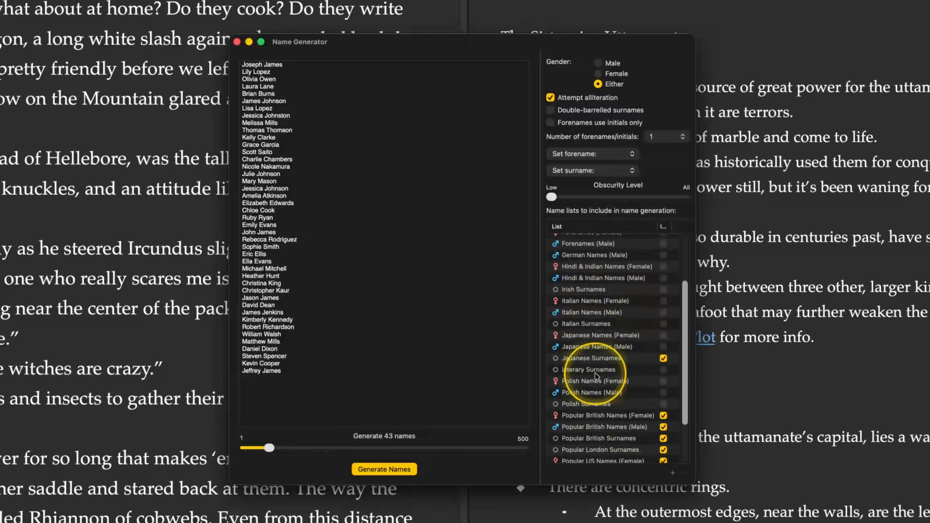
# Step: Raise the Name Generator's obscurity level to All and generate a new set of names
pyautogui.scroll(-1, 600, 424)
pyautogui.scroll(-2, 609, 405)
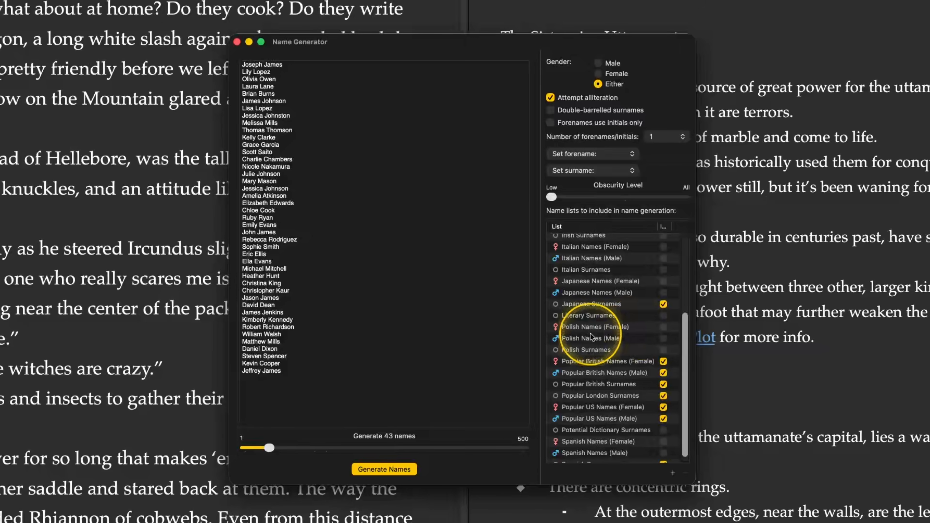
pyautogui.moveTo(554, 197); pyautogui.dragTo(554, 196)
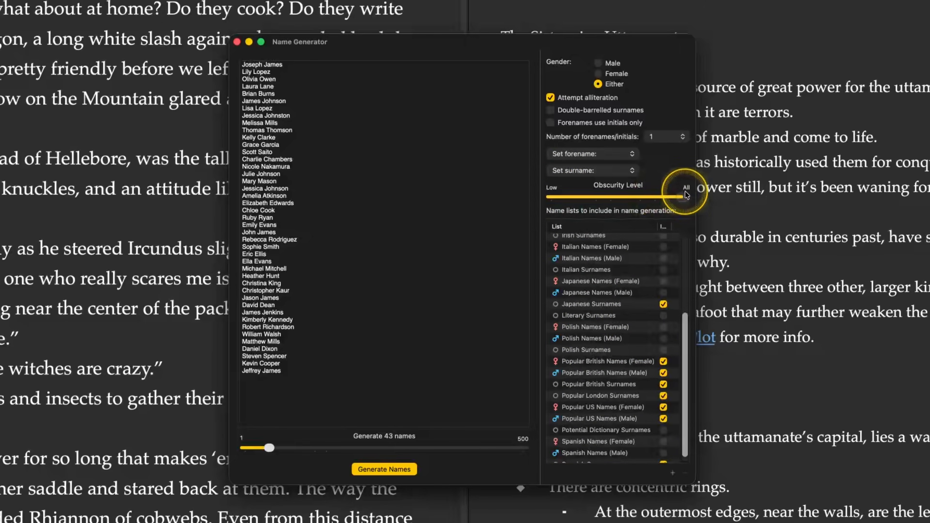
pyautogui.moveTo(689, 192); pyautogui.dragTo(690, 191)
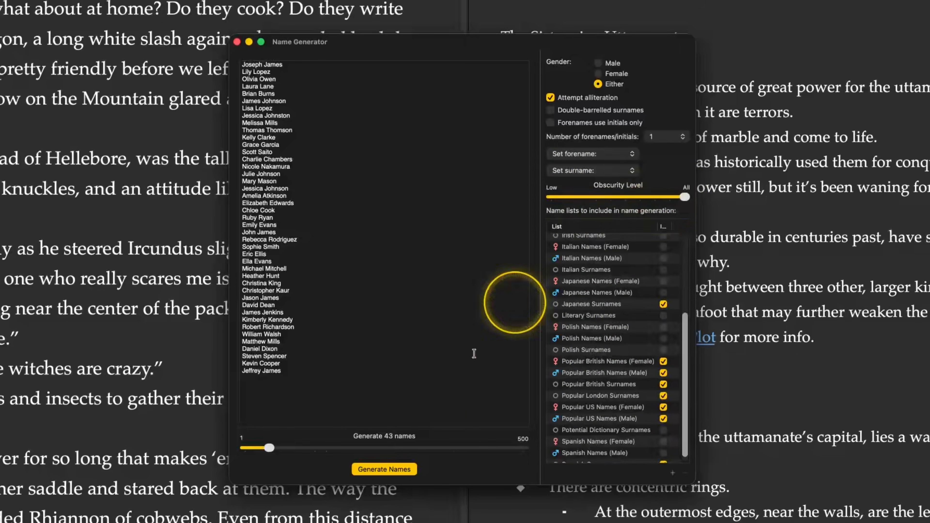
pyautogui.click(390, 468)
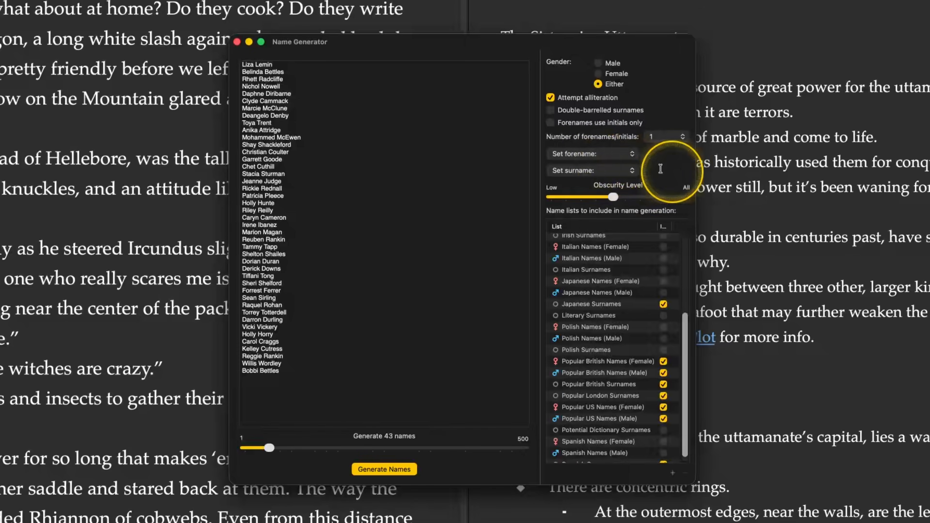
# Step: Generate names with Double-barrelled surnames enabled, and generate another set with Attempt alliteration turned off
pyautogui.click(568, 111)
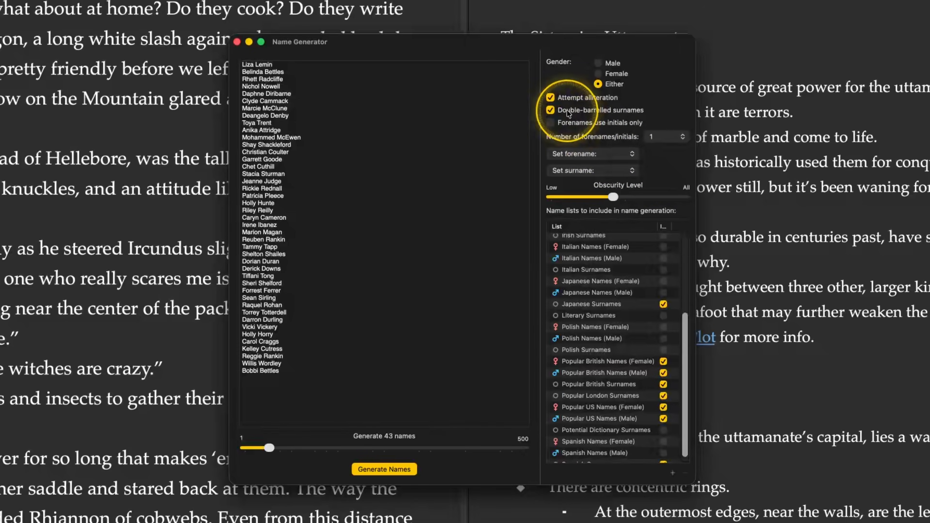
pyautogui.click(388, 470)
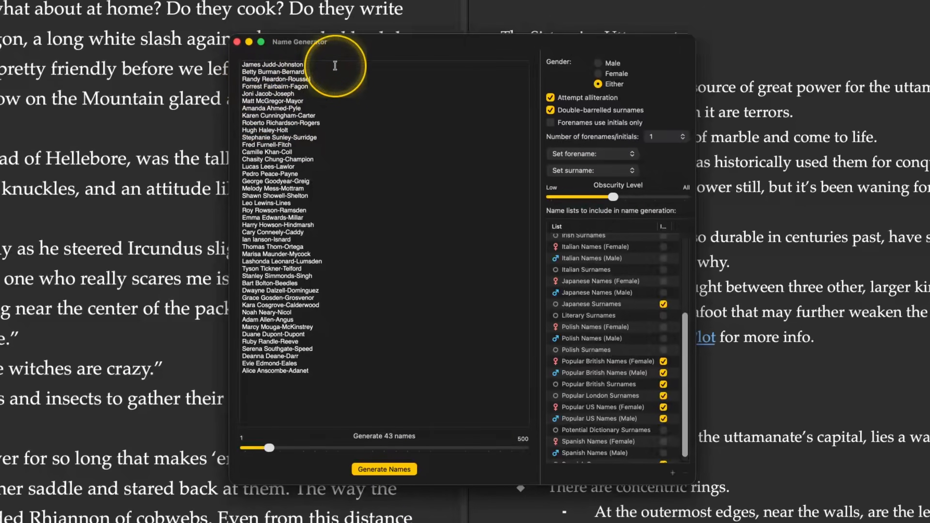
pyautogui.click(551, 97)
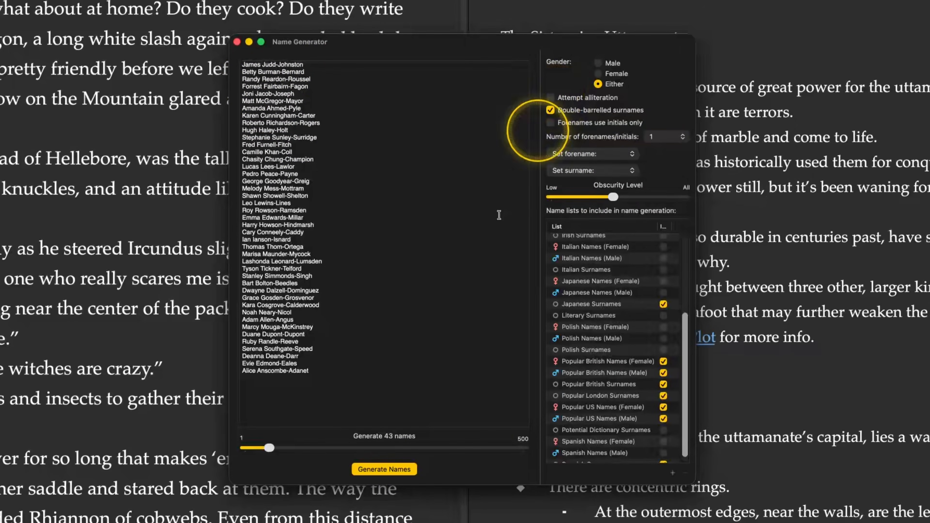
pyautogui.click(381, 473)
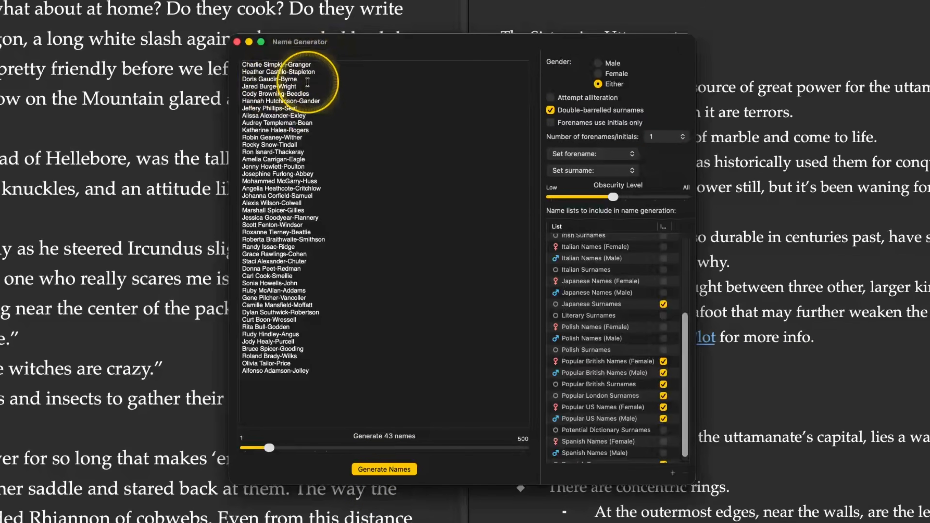
# Step: Enable Forenames use initials only and generate a new set of names
pyautogui.click(551, 122)
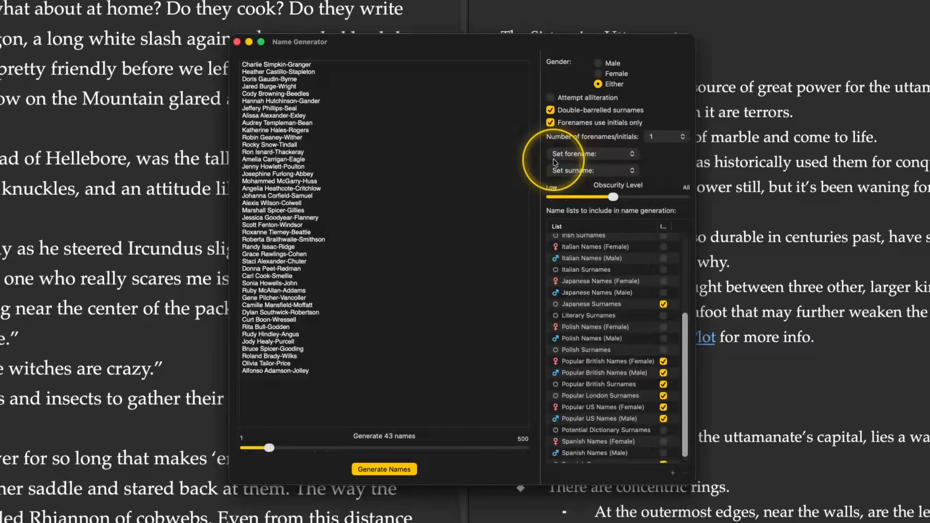
pyautogui.click(404, 470)
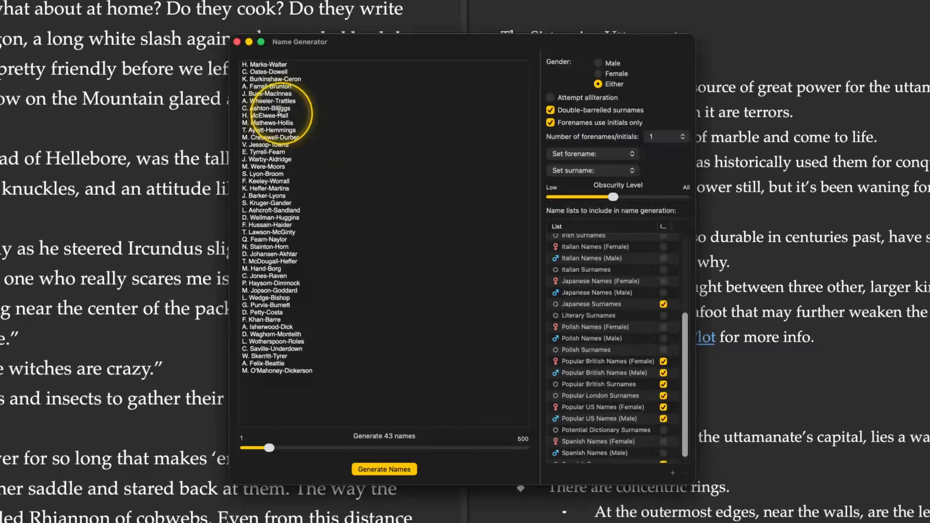